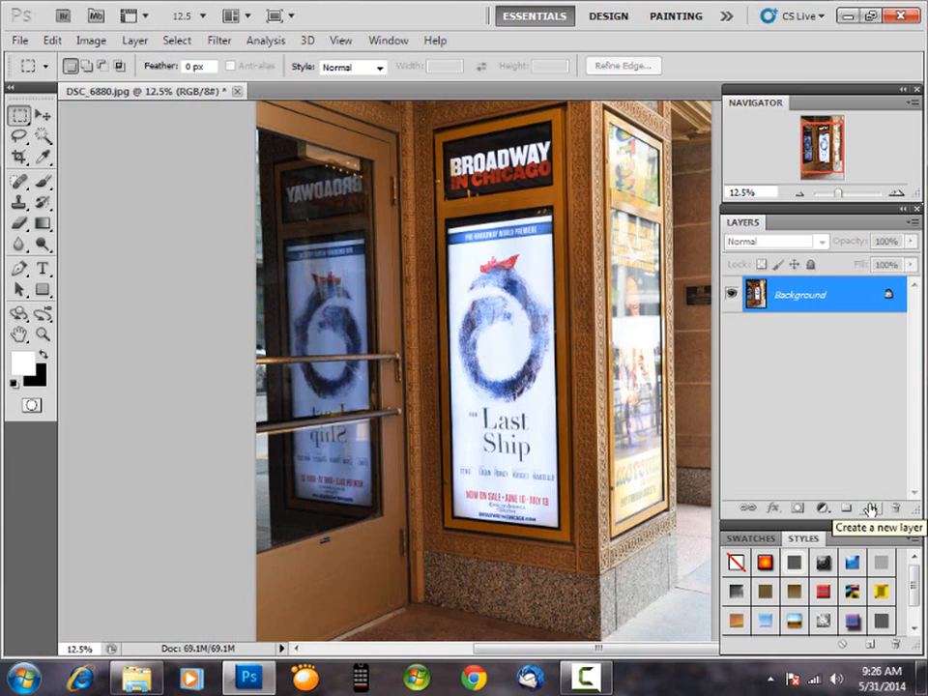
# Add a new layer above the Background and name it image1
pyautogui.click(871, 509)
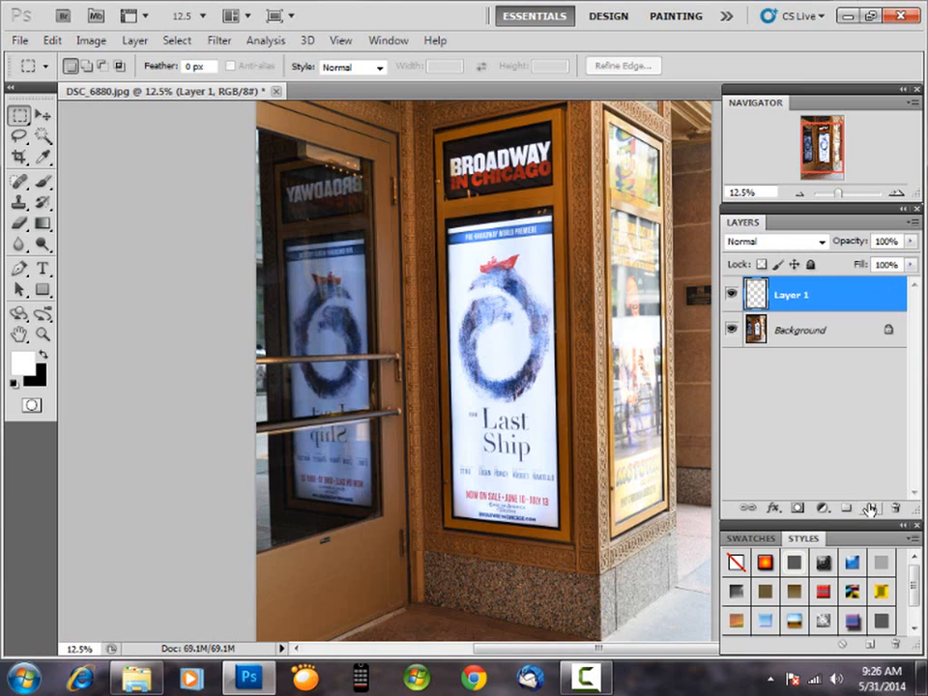
pyautogui.doubleClick(791, 298)
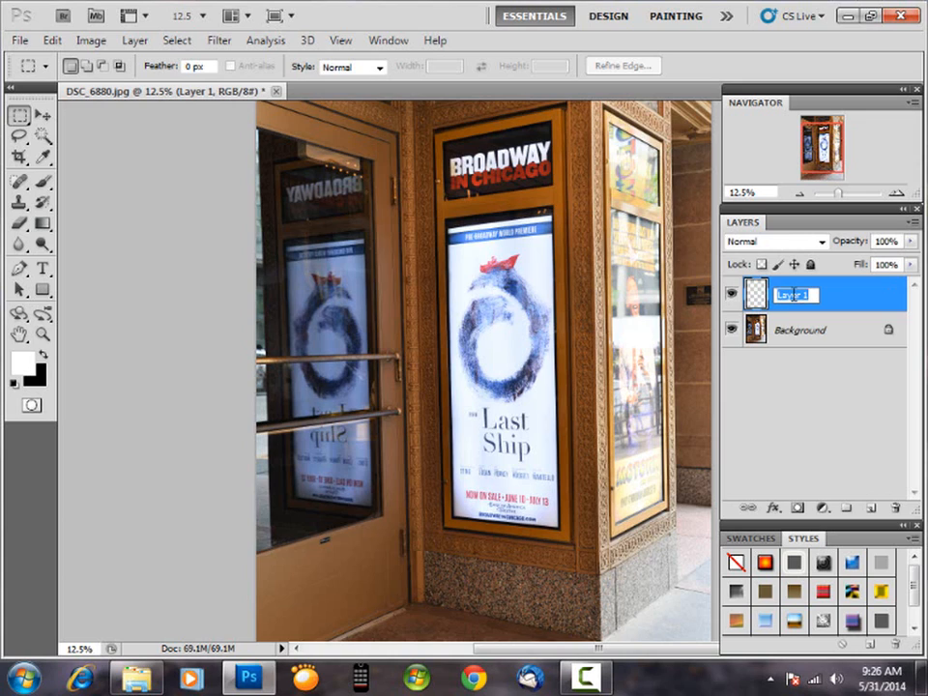
pyautogui.write('C')
pyautogui.write('mage')
pyautogui.write('1')
pyautogui.press('Return')
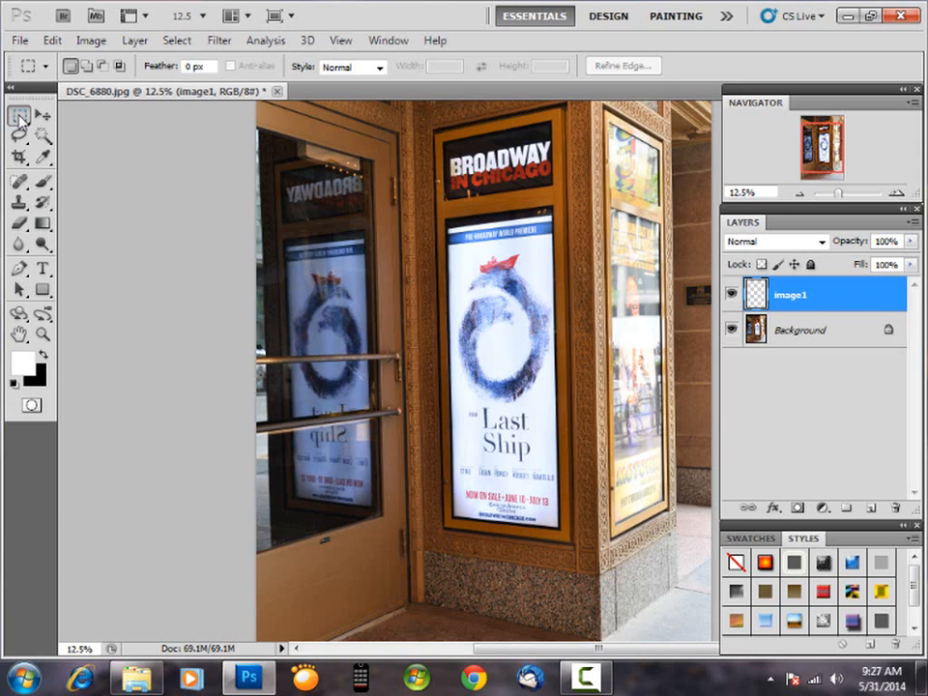
# Draw a tall rectangular marquee selection spanning the right part of the door and most of the middle poster
pyautogui.click(19, 118)
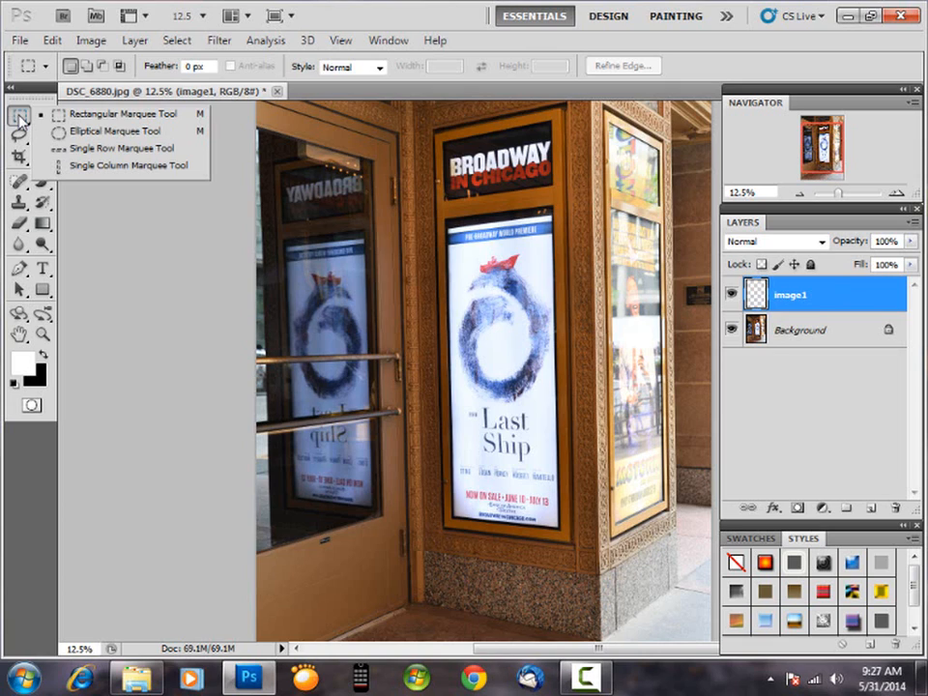
pyautogui.click(113, 117)
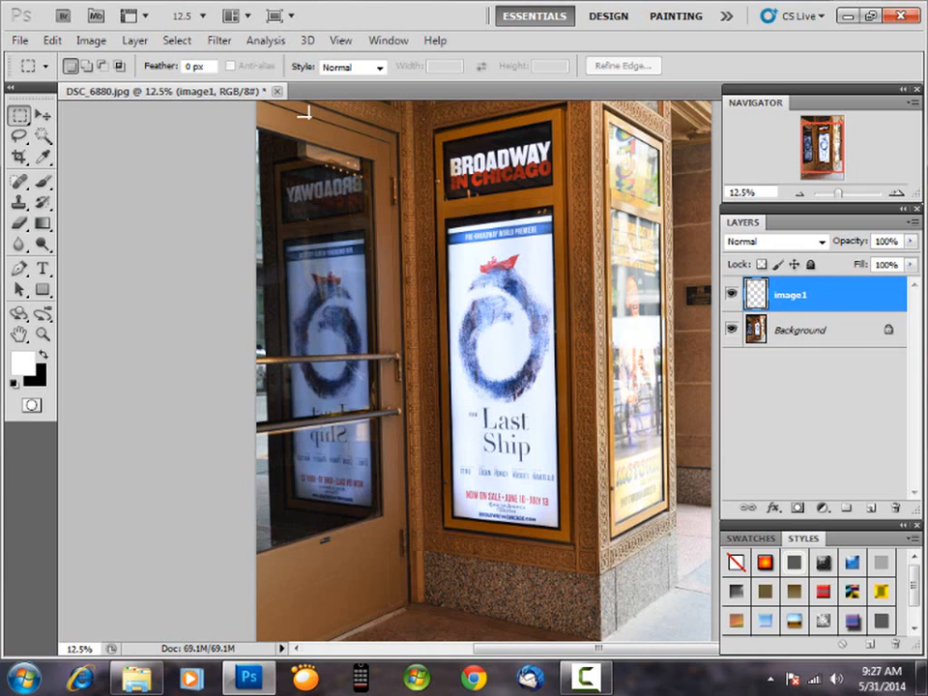
pyautogui.moveTo(303, 109); pyautogui.dragTo(518, 624)
pyautogui.moveTo(525, 630); pyautogui.dragTo(525, 633)
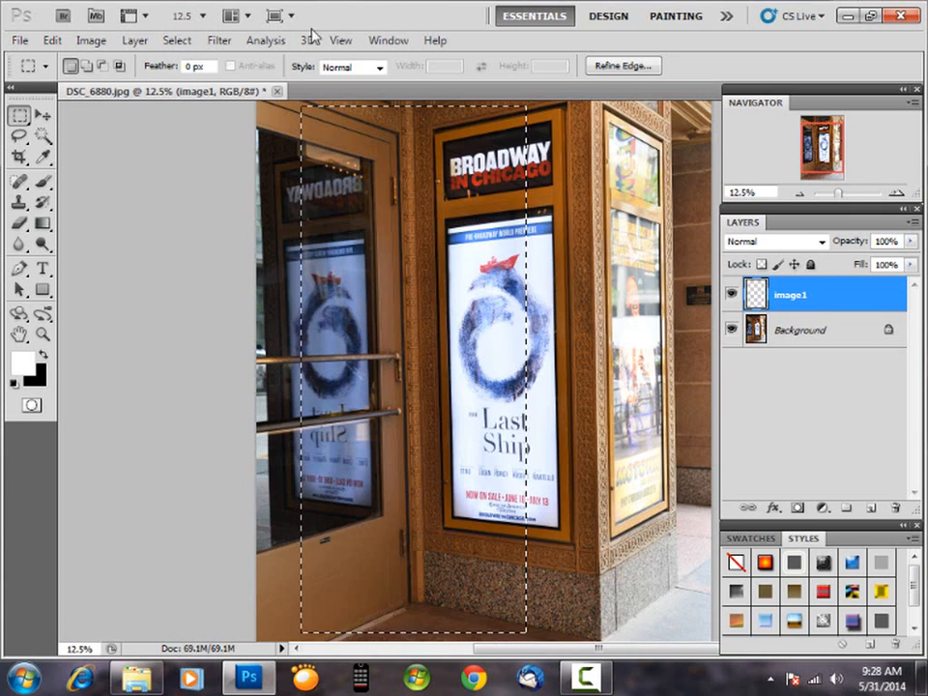
# Fill the selection with black in Normal mode at 100% opacity, then deselect it
pyautogui.click(52, 42)
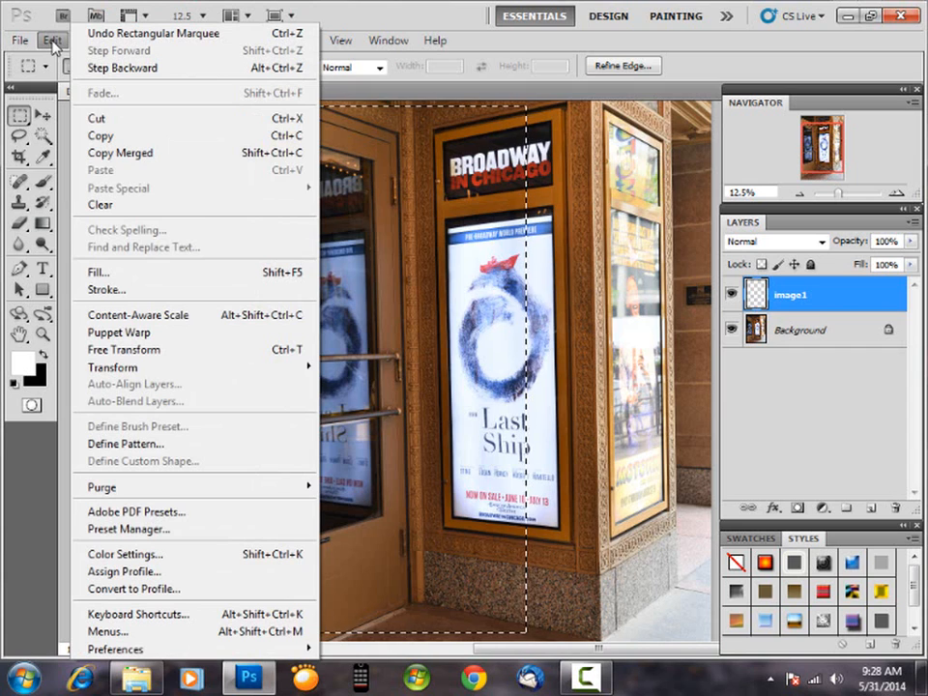
pyautogui.click(99, 274)
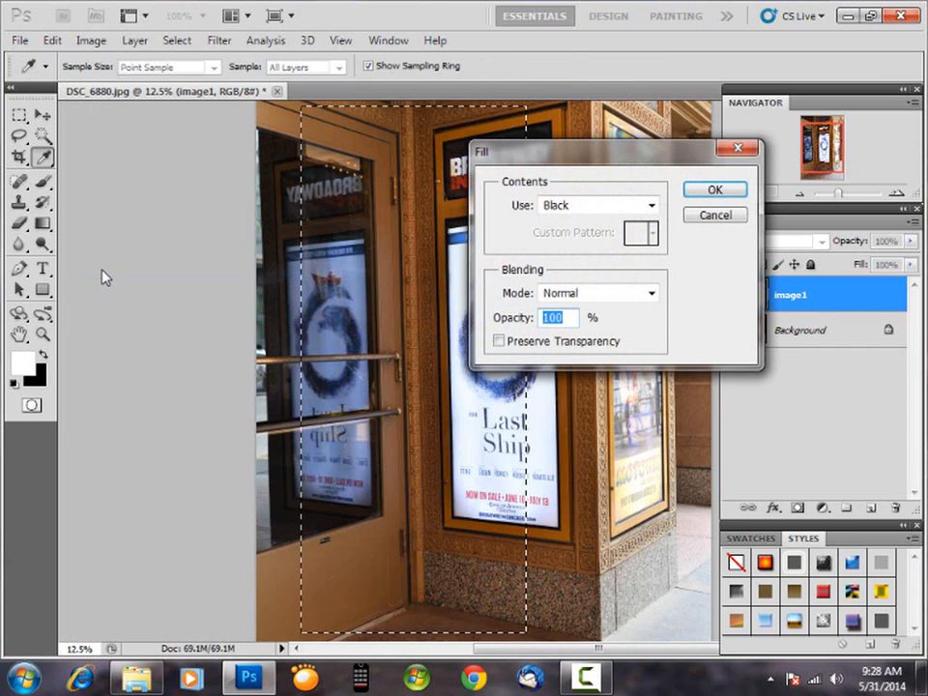
pyautogui.click(650, 206)
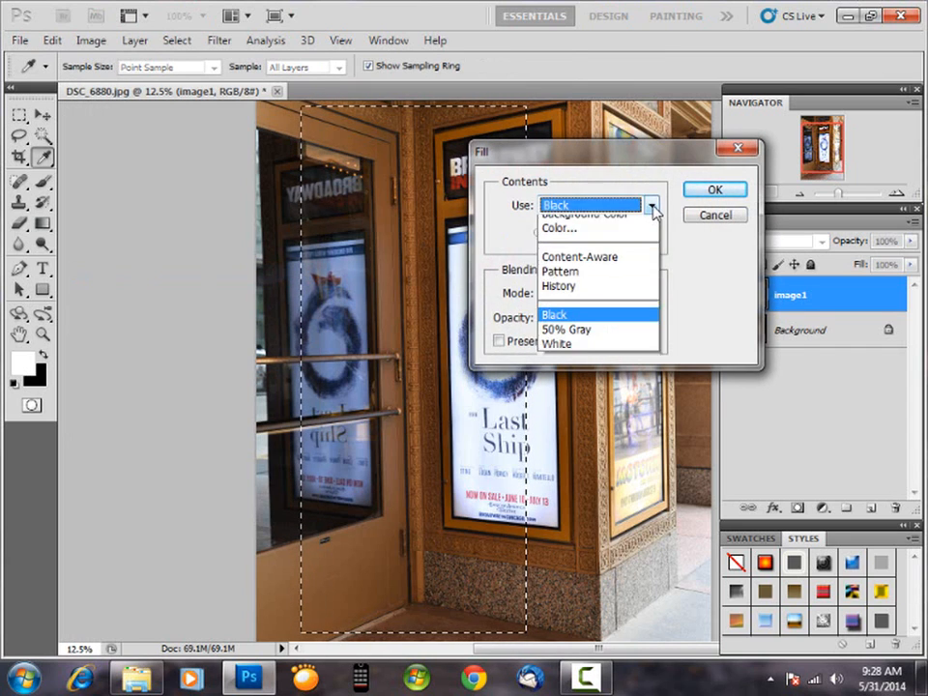
pyautogui.click(654, 211)
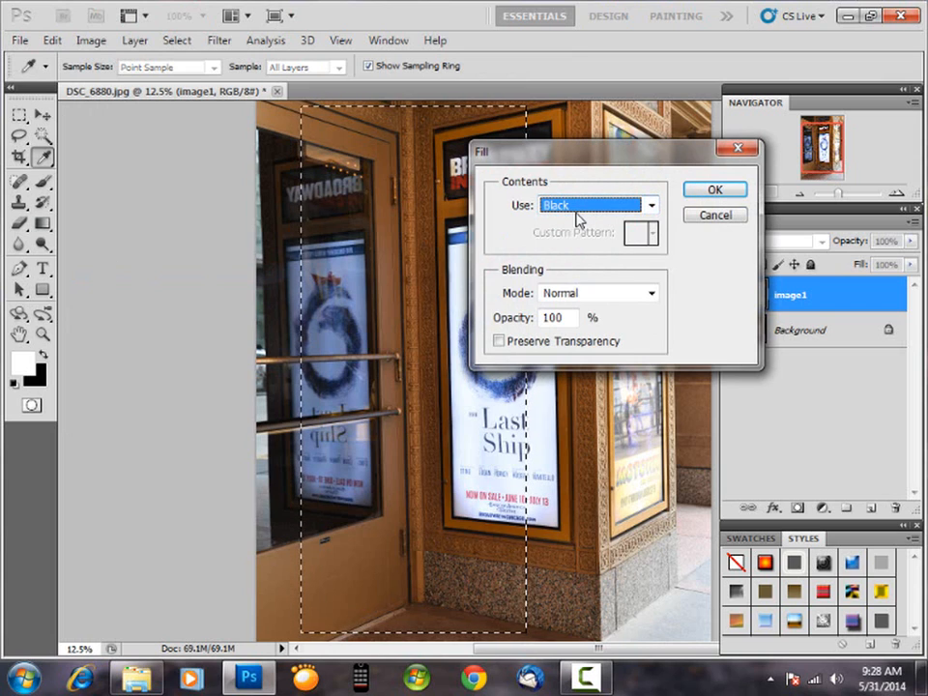
pyautogui.click(652, 208)
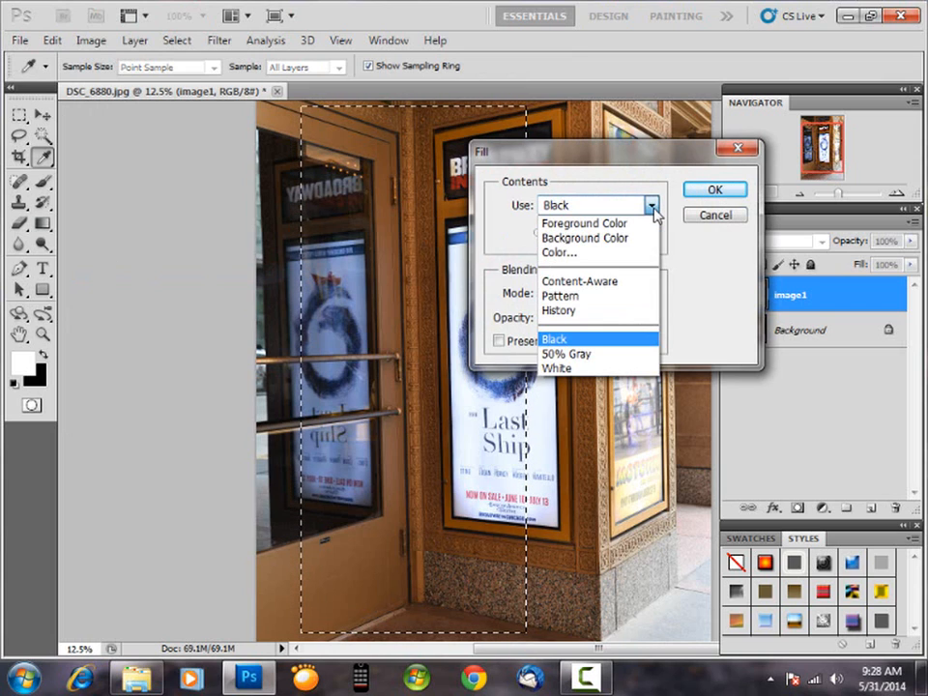
pyautogui.click(602, 341)
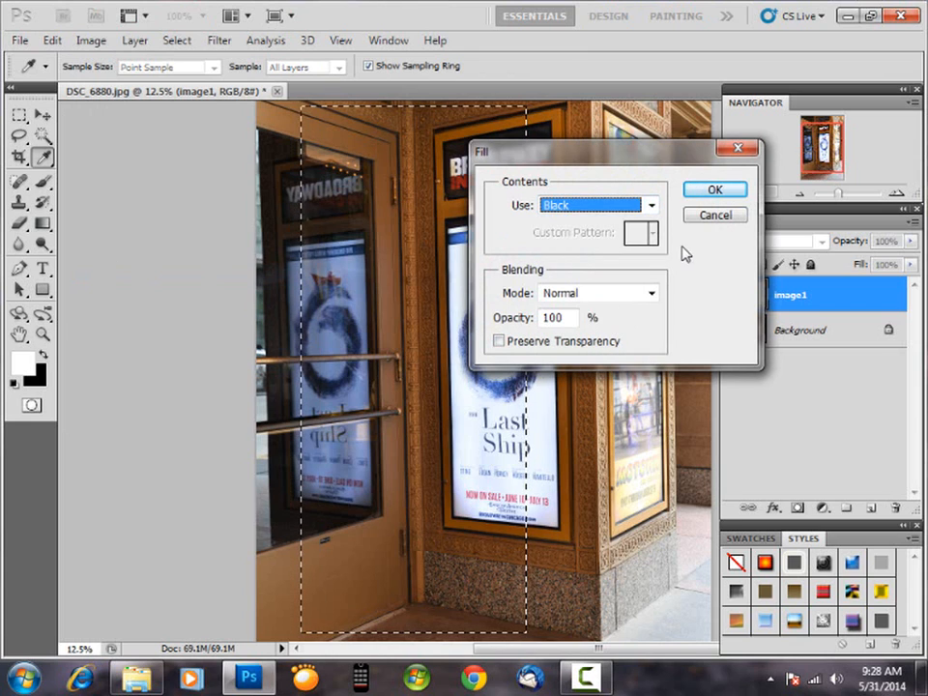
pyautogui.click(715, 189)
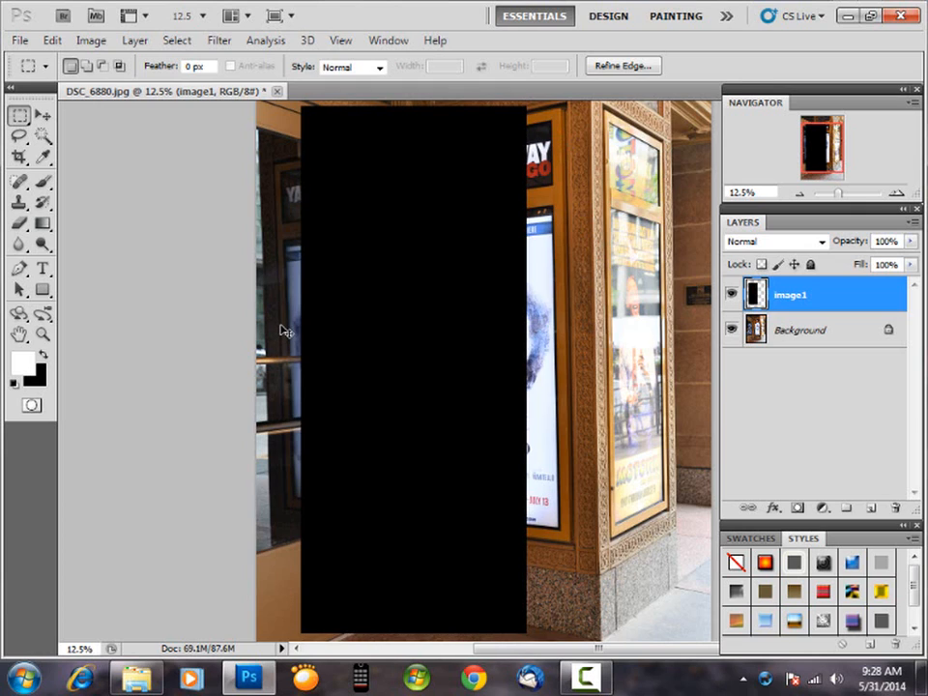
pyautogui.hotkey('ctrl', 'd')
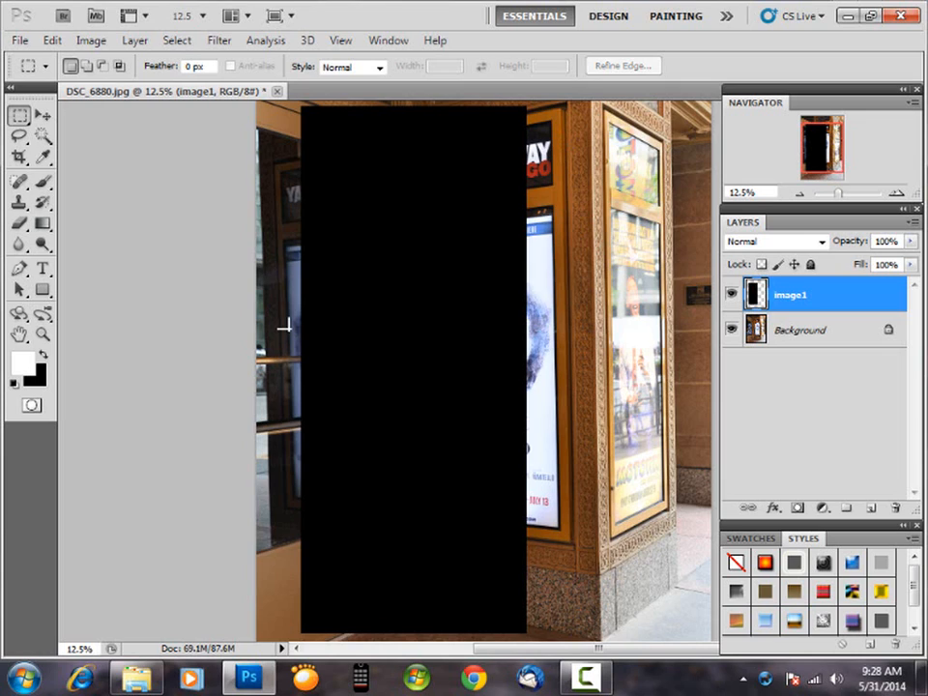
# Convert the image1 layer to a smart object and duplicate it as a layer named imag2
pyautogui.rightClick(843, 296)
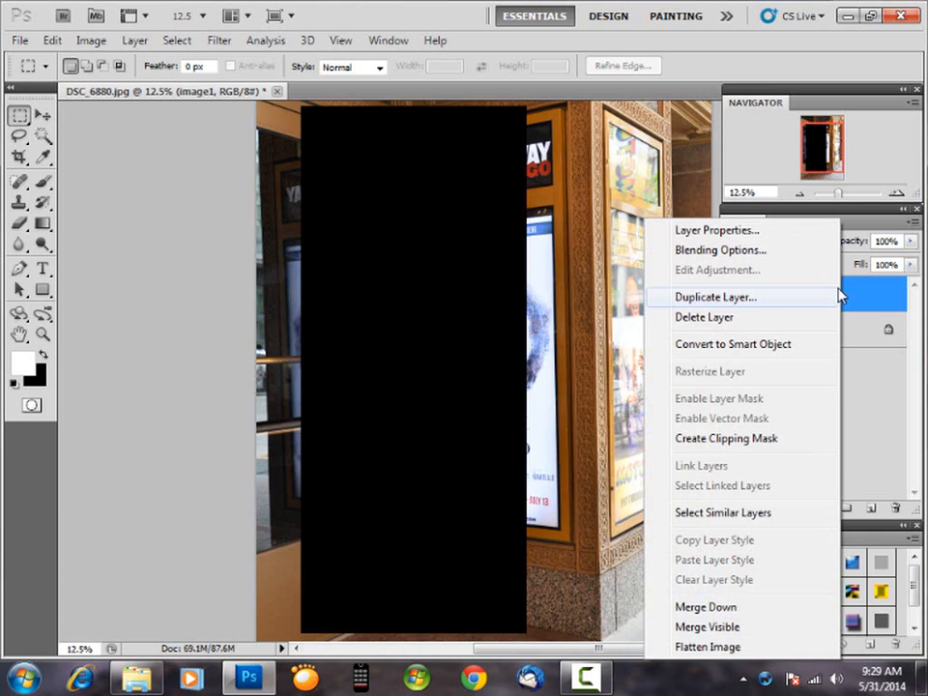
pyautogui.click(760, 354)
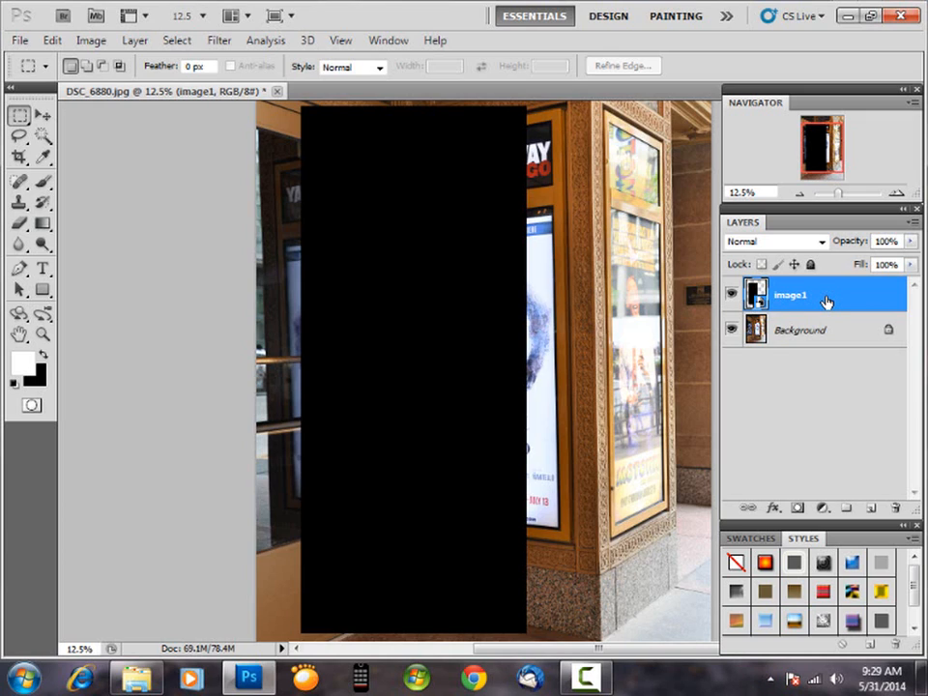
pyautogui.hotkey('ctrl', 'j')
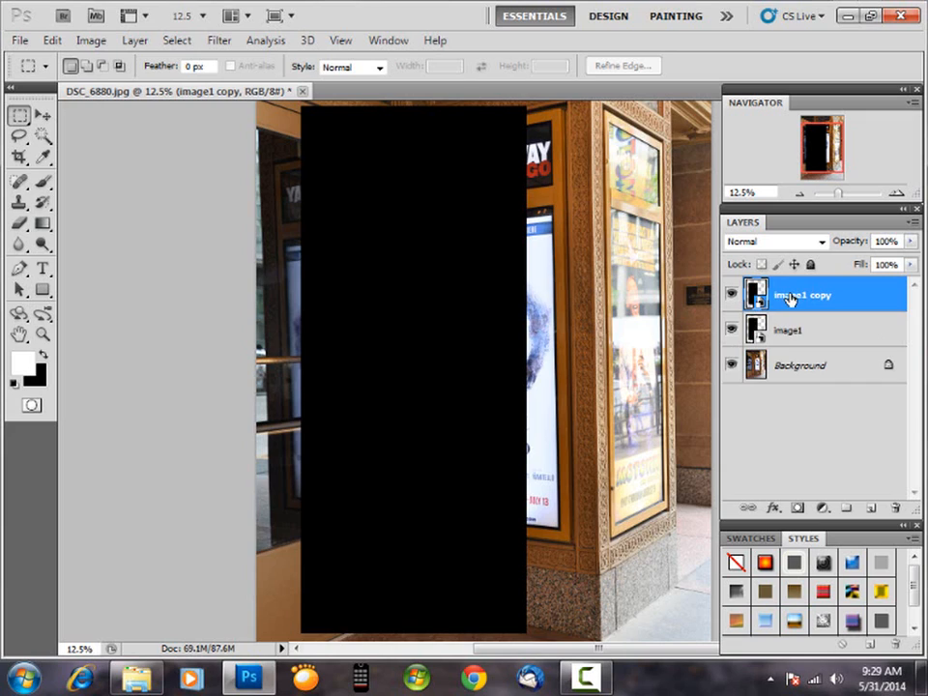
pyautogui.doubleClick(793, 296)
pyautogui.write('image2')
pyautogui.press('Return')
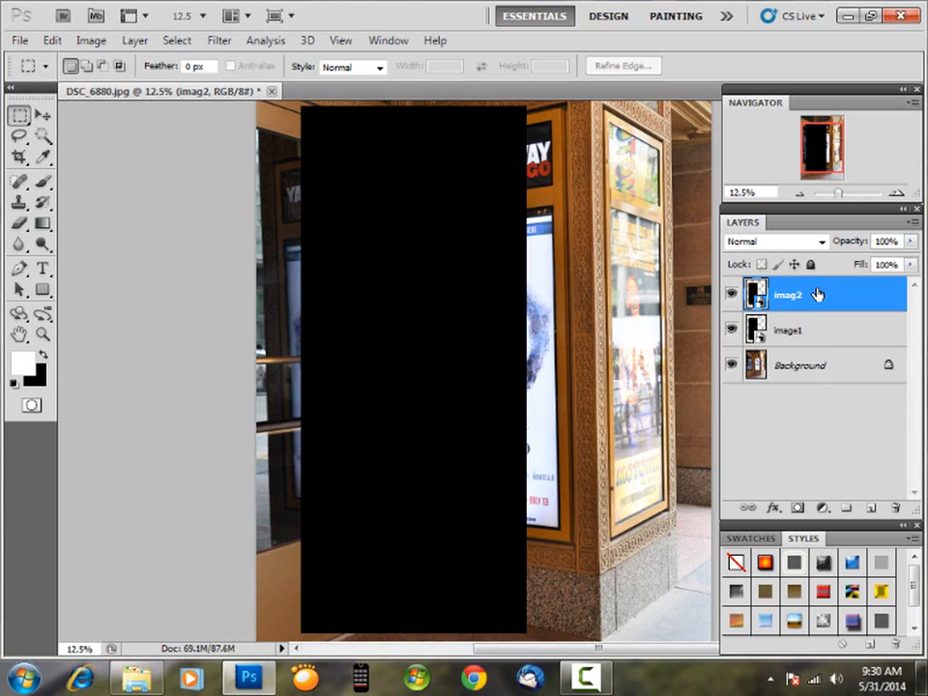
# Duplicate the imag2 layer as image3 and hide both the image3 and imag2 layers
pyautogui.hotkey('ctrl', 'j')
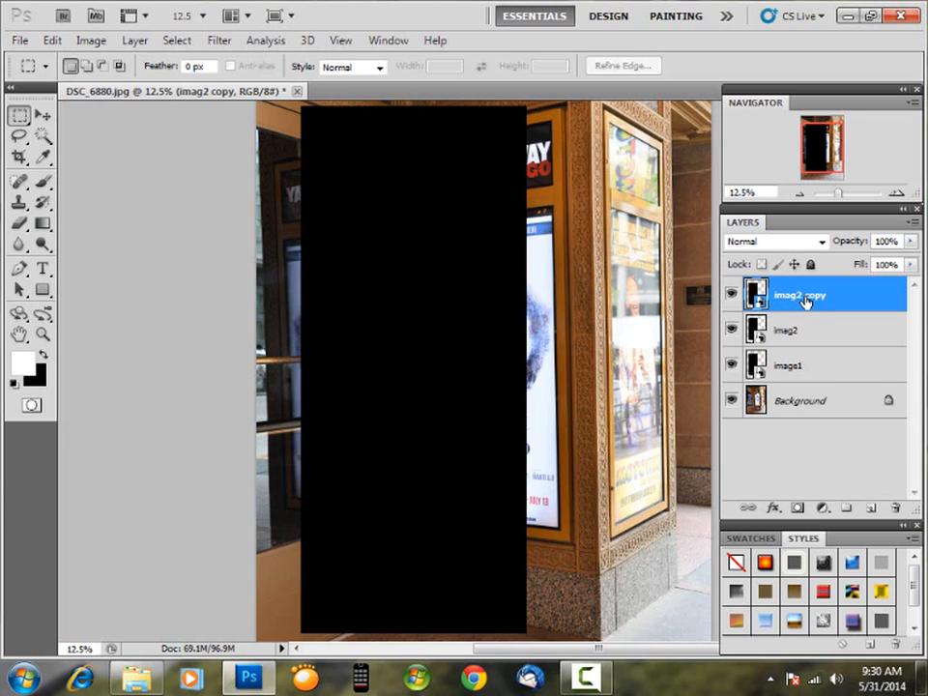
pyautogui.doubleClick(806, 296)
pyautogui.write('image3')
pyautogui.press('Return')
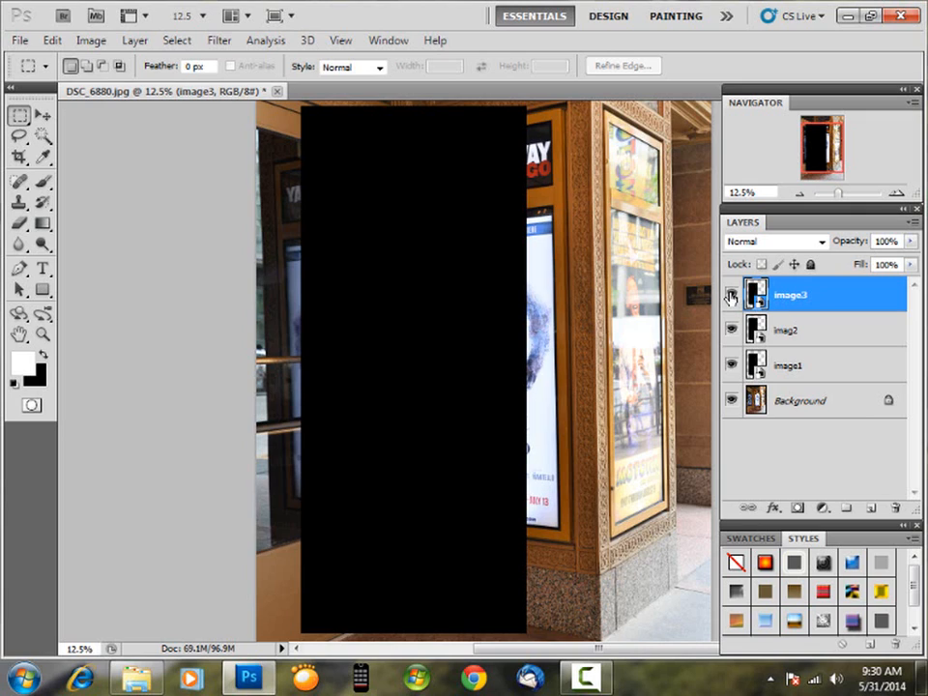
pyautogui.click(731, 296)
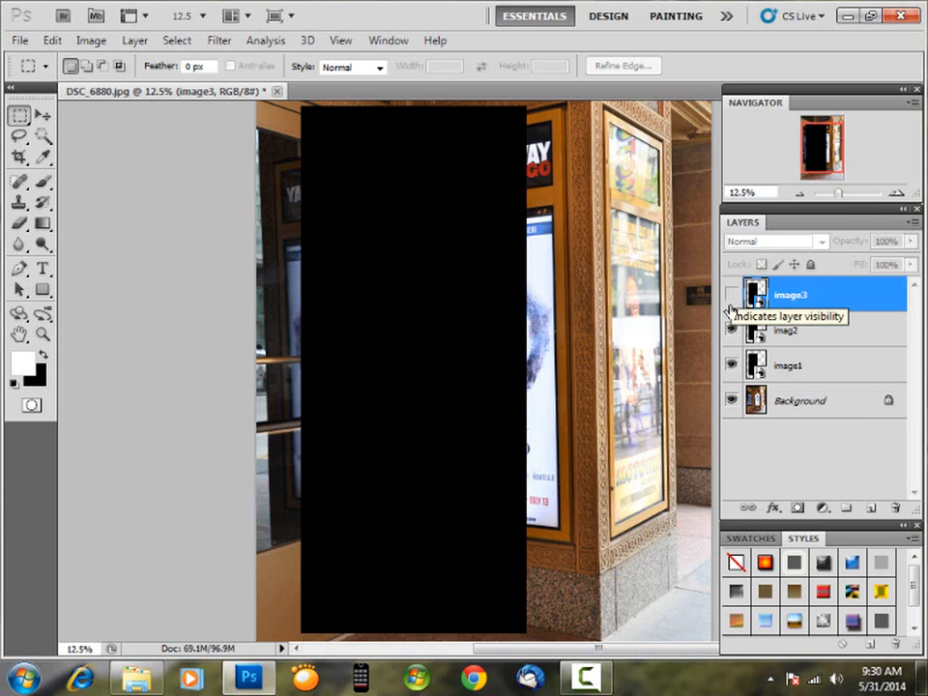
pyautogui.click(731, 332)
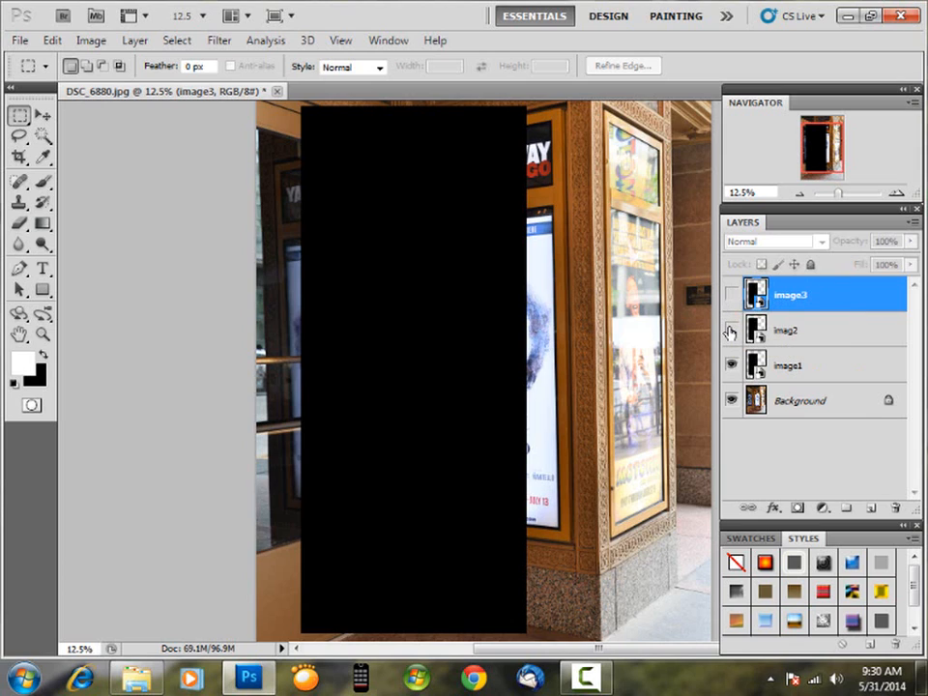
# Free-transform the image1 layer, distorting its four corners to cover the Last Ship poster in the middle display case
pyautogui.click(816, 364)
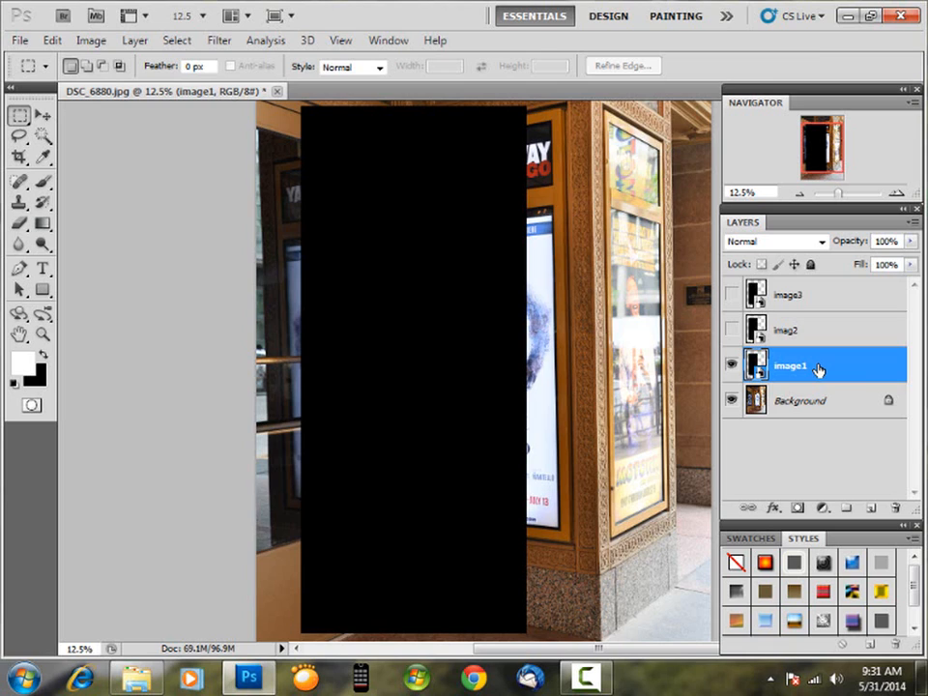
pyautogui.hotkey('ctrl', 't')
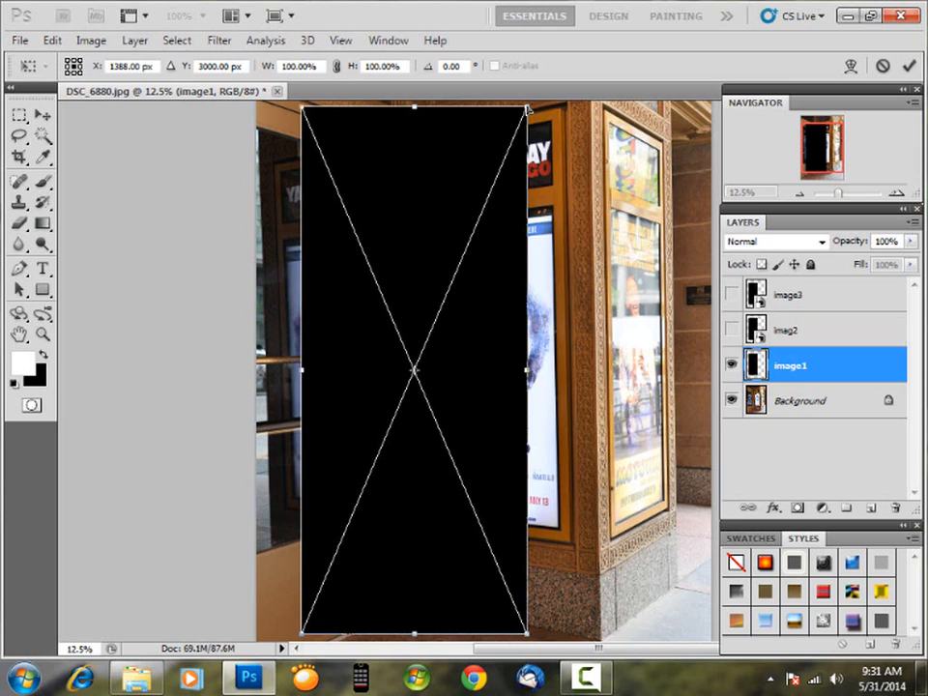
pyautogui.moveTo(528, 109); pyautogui.dragTo(552, 215)
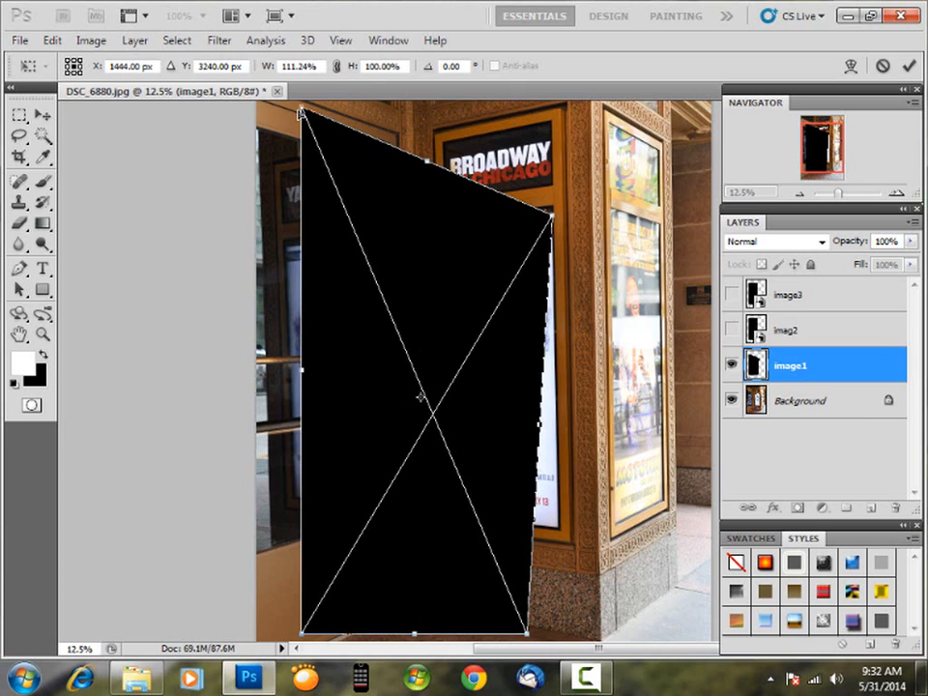
pyautogui.moveTo(315, 120); pyautogui.dragTo(469, 235)
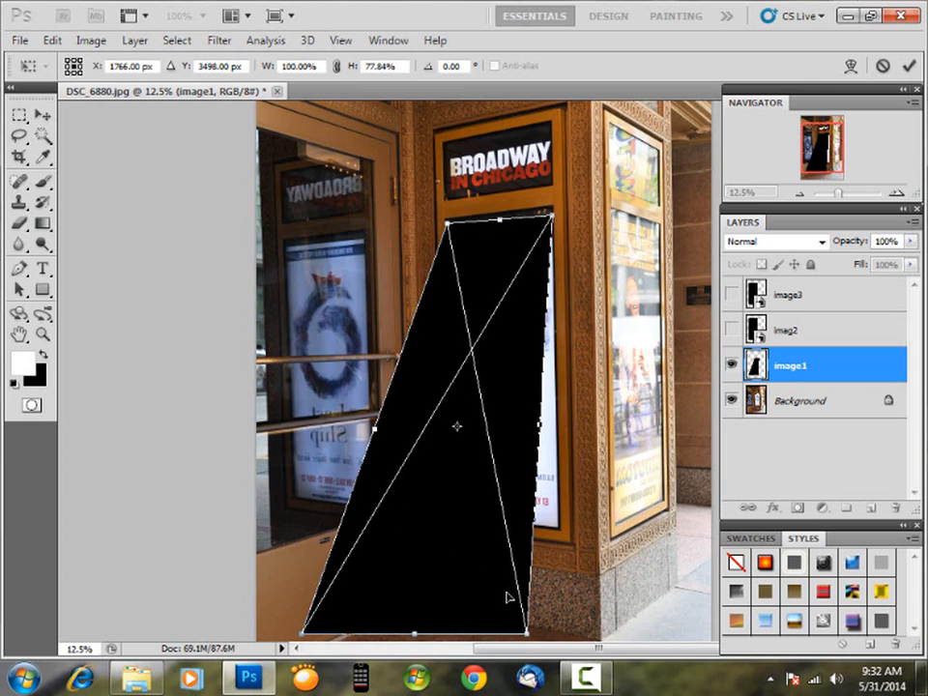
pyautogui.moveTo(530, 637); pyautogui.dragTo(563, 531)
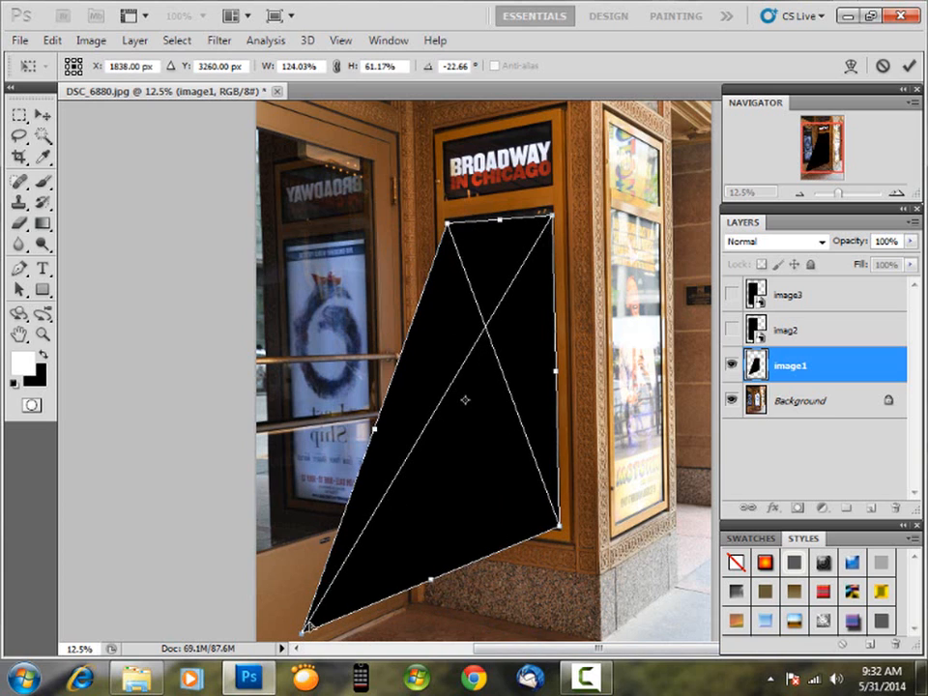
pyautogui.moveTo(306, 637); pyautogui.dragTo(435, 489)
pyautogui.moveTo(455, 498); pyautogui.dragTo(455, 520)
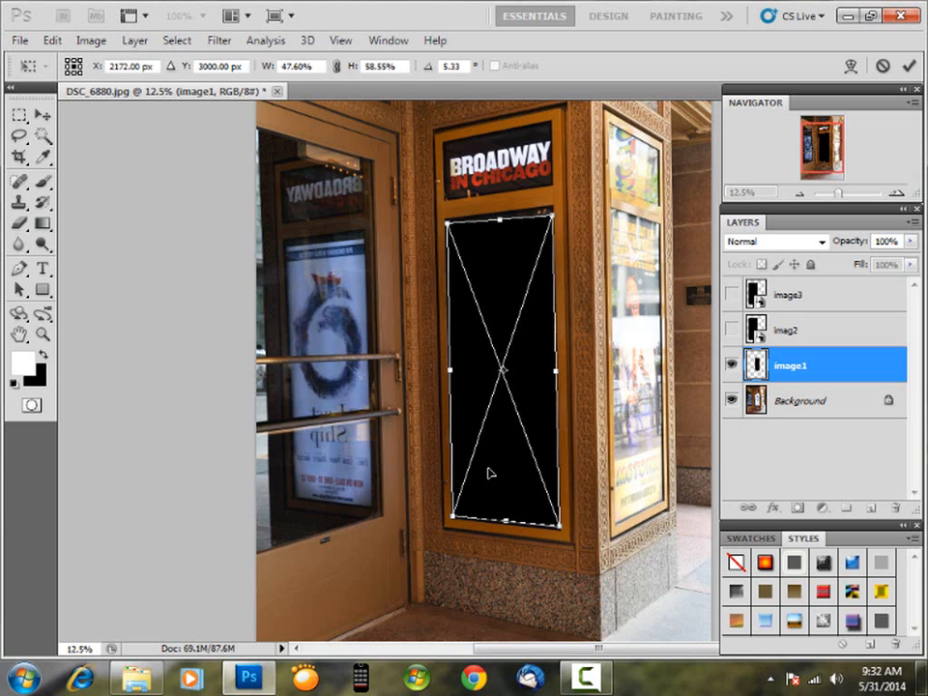
# Refine the image1 placeholder's two upper corners so its top edge follows the slanted frame opening below the Broadway in Chicago sign
pyautogui.hotkey('ctrl', '+')
pyautogui.hotkey('ctrl', '+')
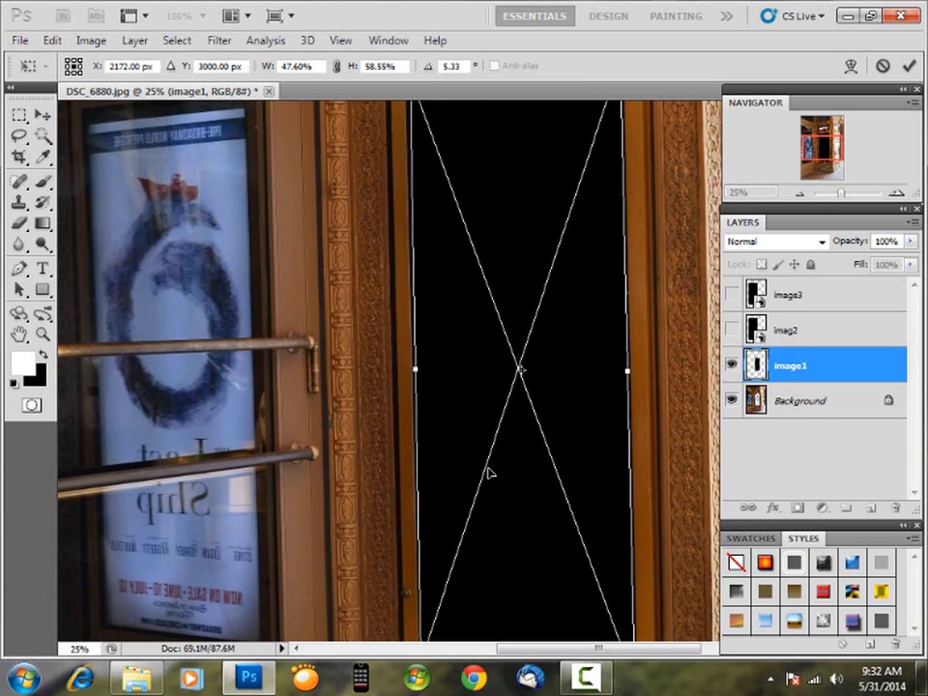
pyautogui.hotkey('ctrl', '+')
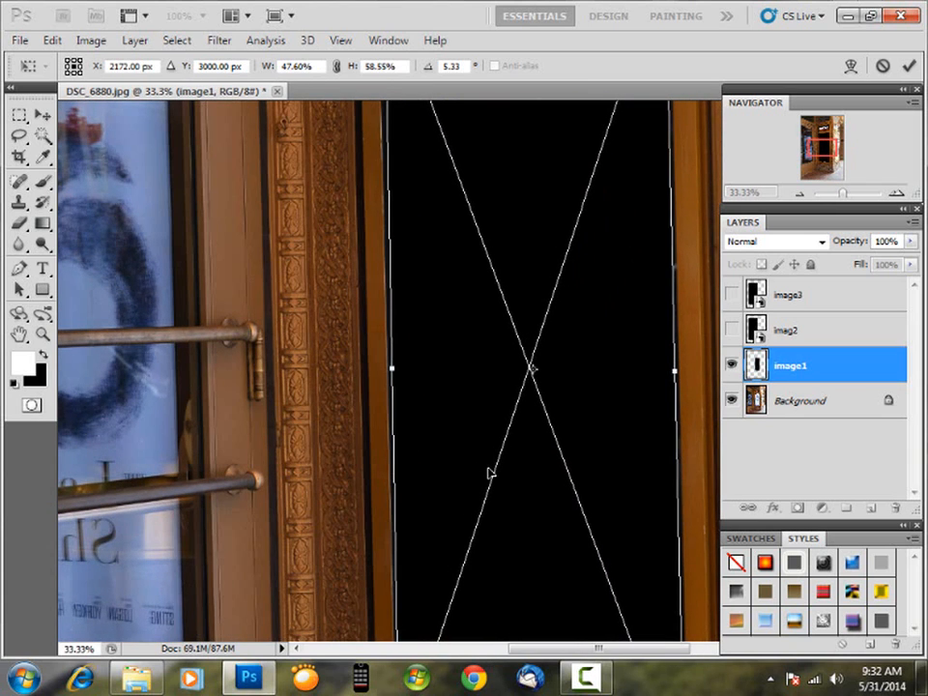
pyautogui.hotkey('ctrl', '+')
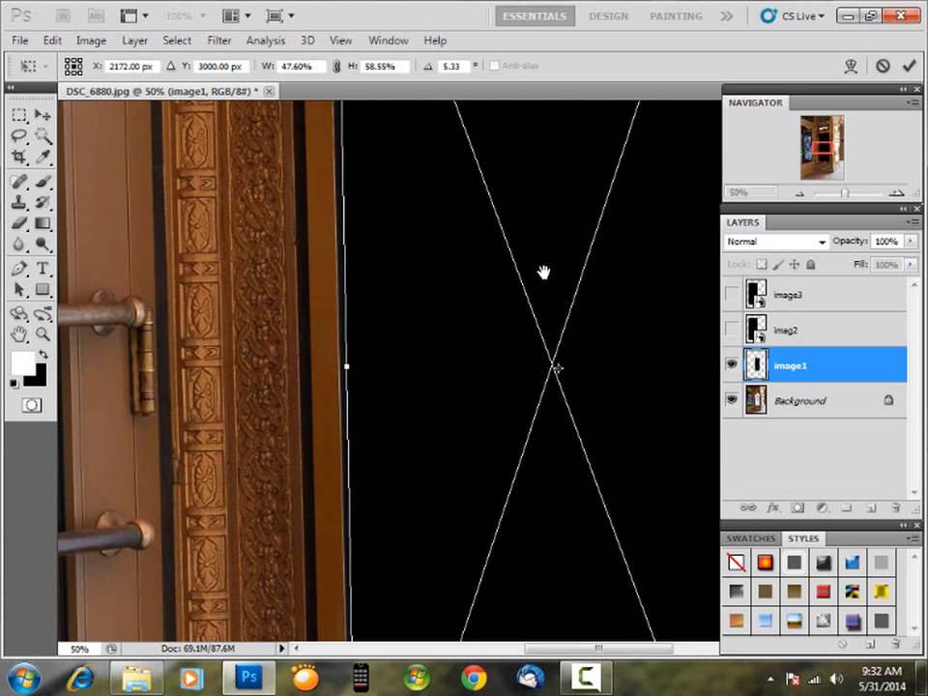
pyautogui.moveTo(524, 328); pyautogui.dragTo(426, 600)
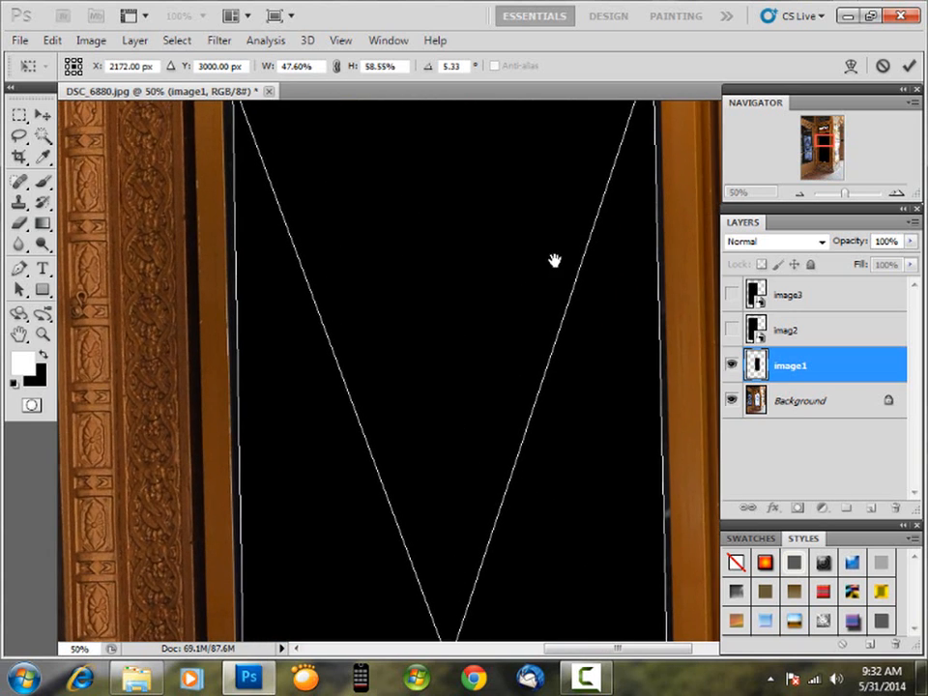
pyautogui.moveTo(555, 261); pyautogui.dragTo(534, 517)
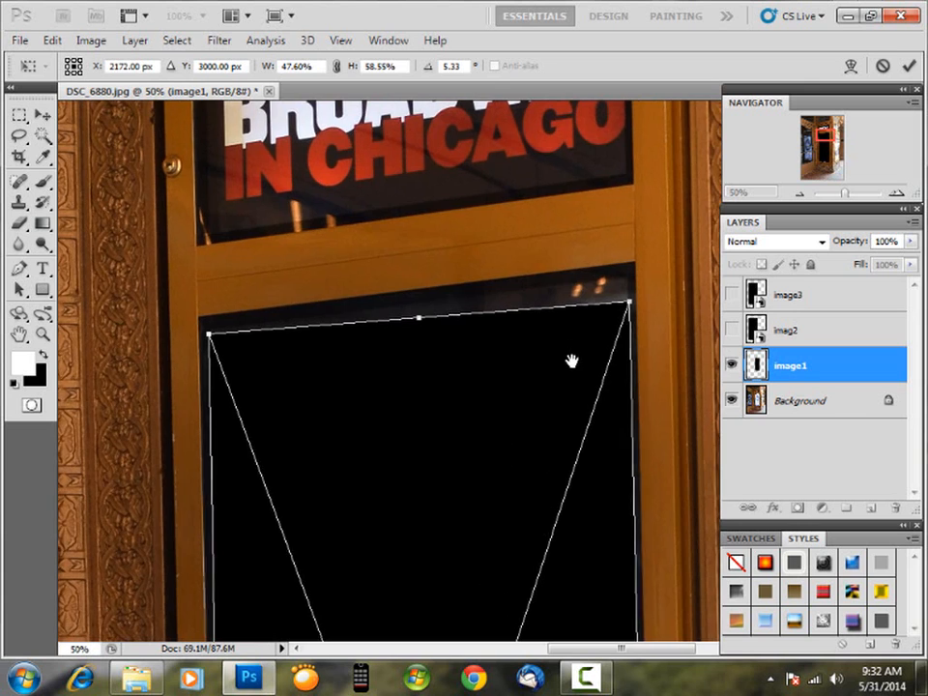
pyautogui.moveTo(572, 362); pyautogui.dragTo(496, 366)
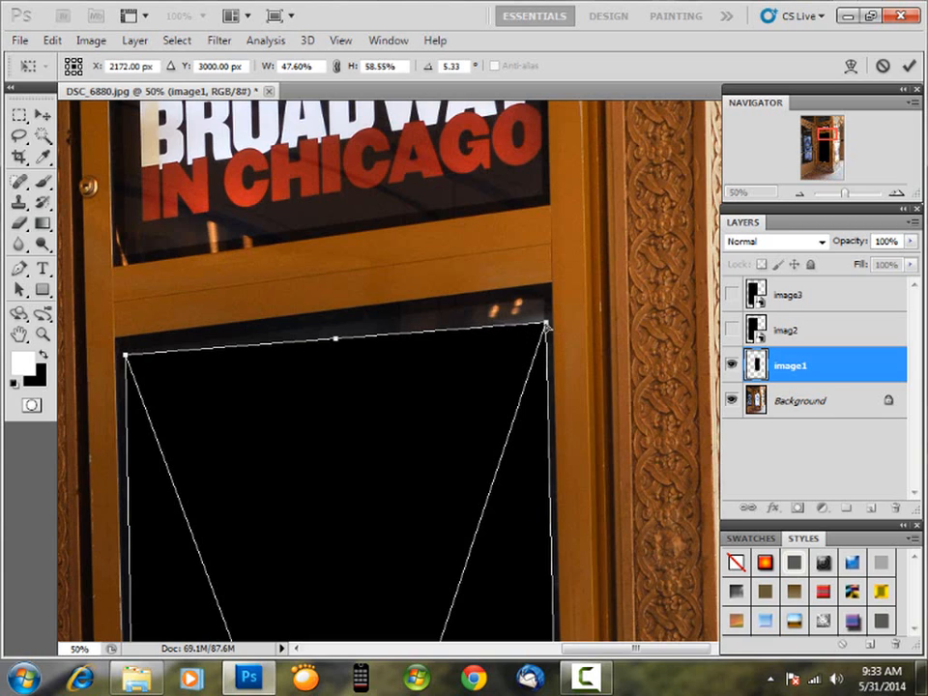
pyautogui.moveTo(548, 326)
pyautogui.mouseDown()
pyautogui.moveTo(503, 333)
pyautogui.moveTo(446, 369)
pyautogui.moveTo(442, 409)
pyautogui.moveTo(458, 426)
pyautogui.moveTo(447, 431)
pyautogui.moveTo(484, 406)
pyautogui.moveTo(511, 366)
pyautogui.moveTo(502, 386)
pyautogui.moveTo(418, 403)
pyautogui.moveTo(431, 366)
pyautogui.moveTo(467, 352)
pyautogui.moveTo(449, 368)
pyautogui.moveTo(400, 342)
pyautogui.moveTo(493, 335)
pyautogui.moveTo(548, 303)
pyautogui.mouseUp()
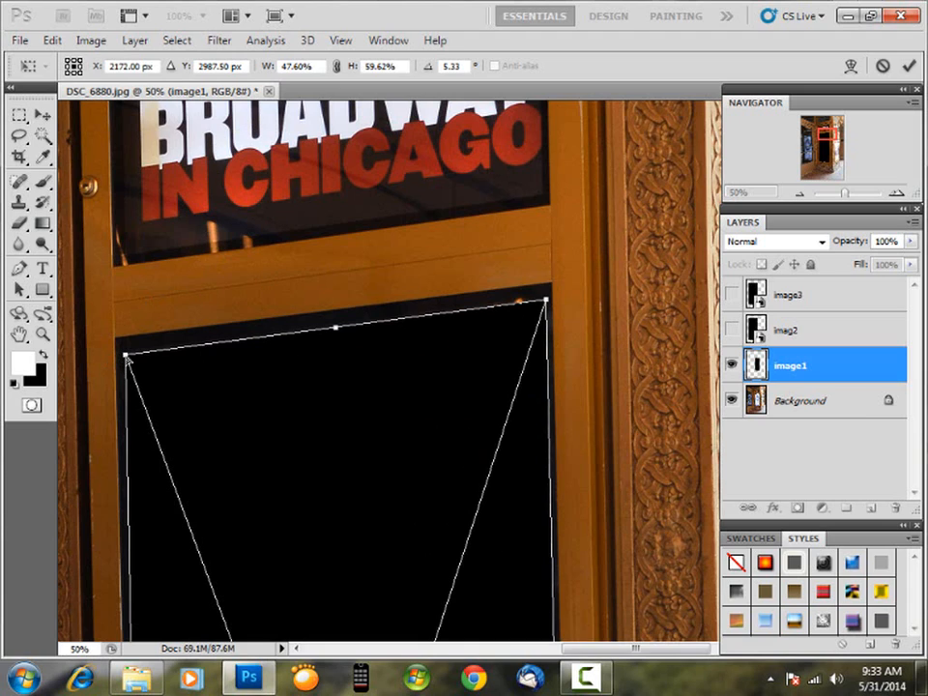
pyautogui.moveTo(126, 355)
pyautogui.mouseDown()
pyautogui.moveTo(176, 377)
pyautogui.moveTo(130, 351)
pyautogui.mouseUp()
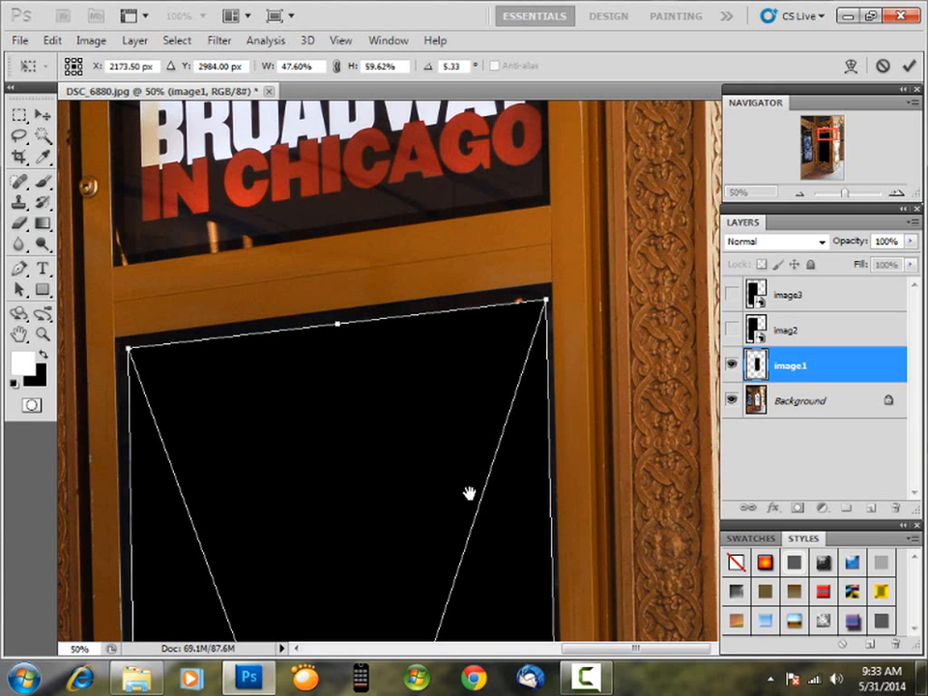
# Adjust the image1 placeholder's two lower corners to cover the remaining poster strip along the bottom of the middle frame
pyautogui.moveTo(462, 506); pyautogui.dragTo(449, 278)
pyautogui.moveTo(474, 475); pyautogui.dragTo(447, 208)
pyautogui.moveTo(469, 532); pyautogui.dragTo(448, 208)
pyautogui.moveTo(446, 580); pyautogui.dragTo(460, 415)
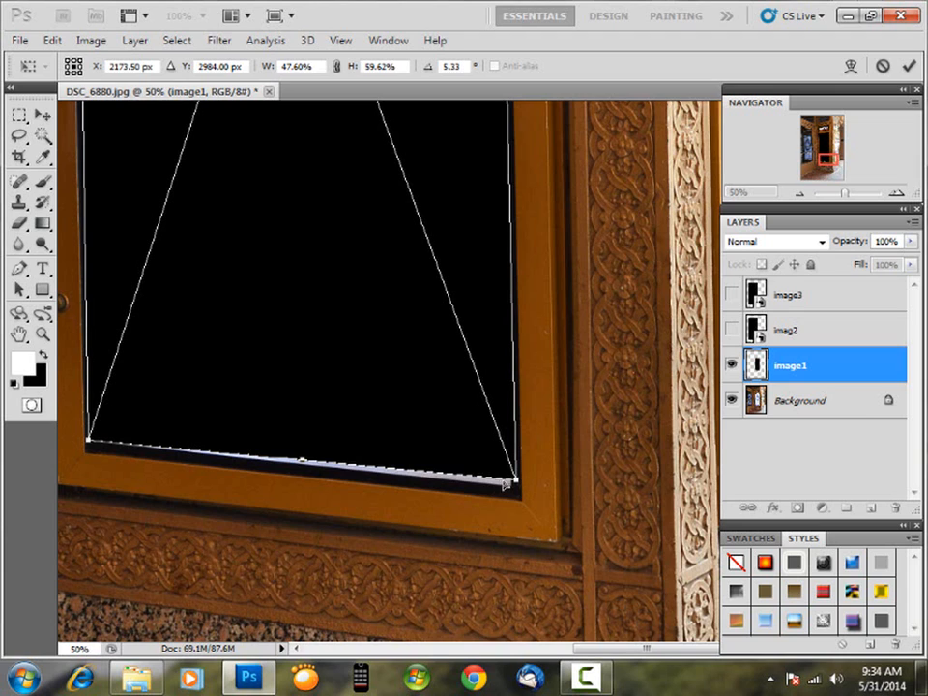
pyautogui.moveTo(518, 486)
pyautogui.mouseDown()
pyautogui.moveTo(511, 490)
pyautogui.moveTo(522, 500)
pyautogui.mouseUp()
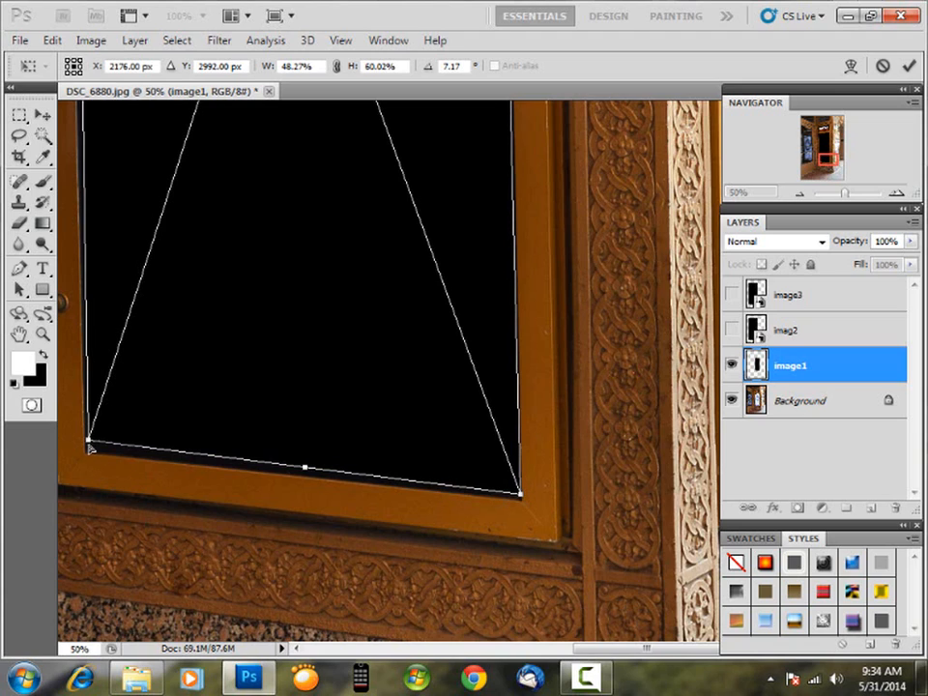
pyautogui.moveTo(89, 444); pyautogui.dragTo(90, 452)
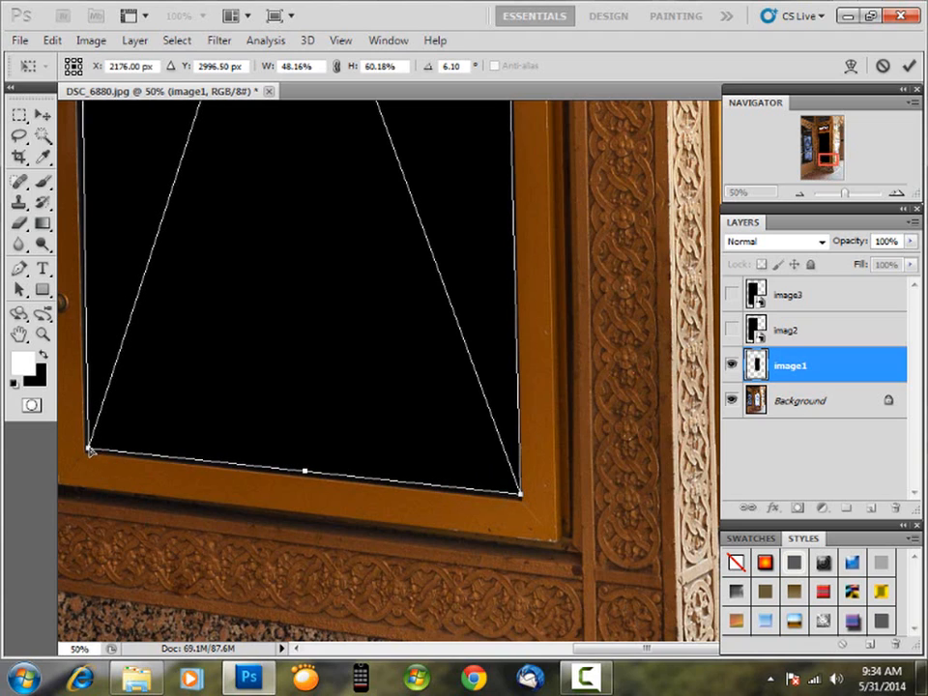
# Inspect the image1 placeholder's edges along the whole middle frame, with the transform outline shown and hidden
pyautogui.moveTo(452, 257); pyautogui.dragTo(426, 487)
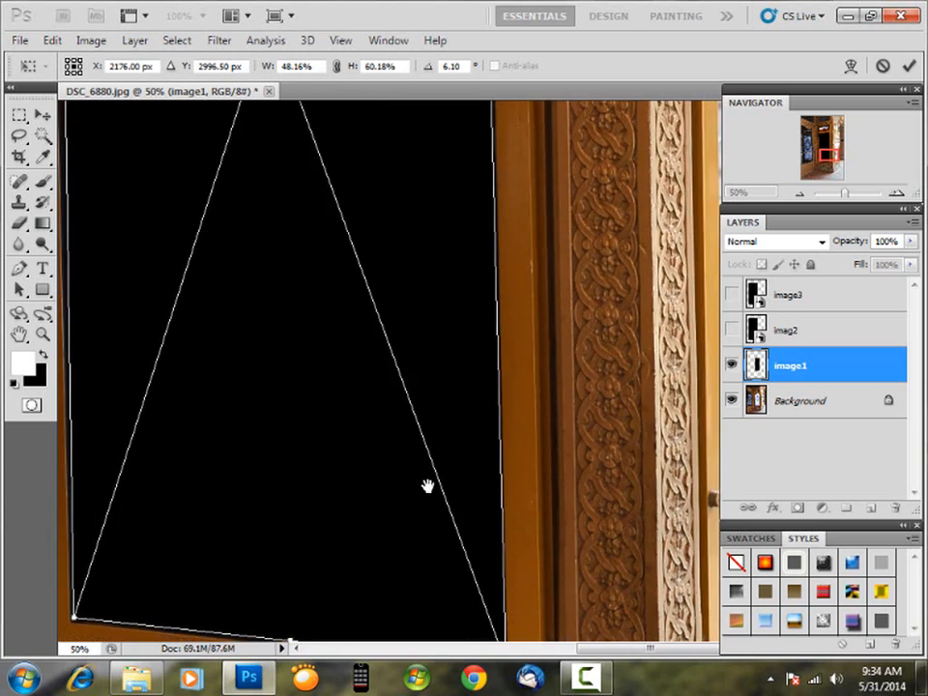
pyautogui.moveTo(445, 120)
pyautogui.mouseDown()
pyautogui.moveTo(415, 346)
pyautogui.moveTo(454, 542)
pyautogui.mouseUp()
pyautogui.moveTo(417, 141)
pyautogui.mouseDown()
pyautogui.moveTo(433, 294)
pyautogui.moveTo(499, 528)
pyautogui.mouseUp()
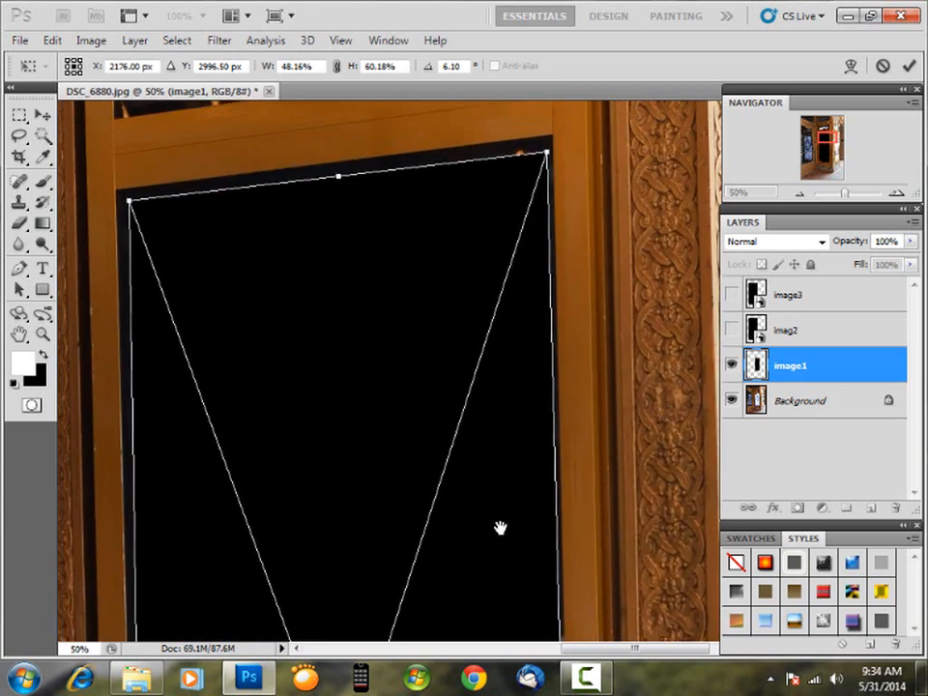
pyautogui.moveTo(457, 357); pyautogui.dragTo(478, 351)
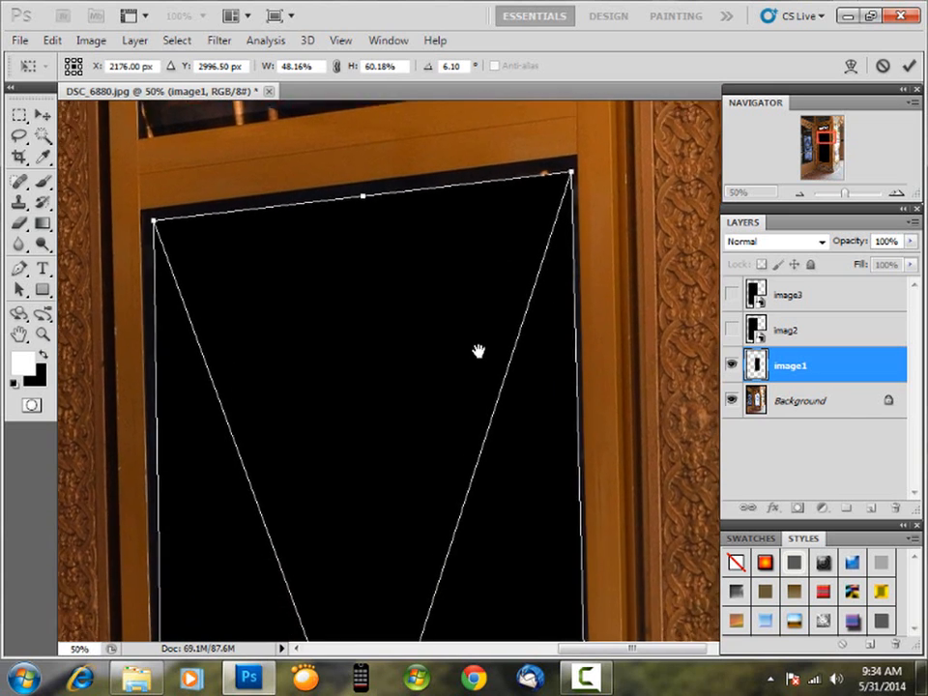
pyautogui.scroll(-8, 479, 351)
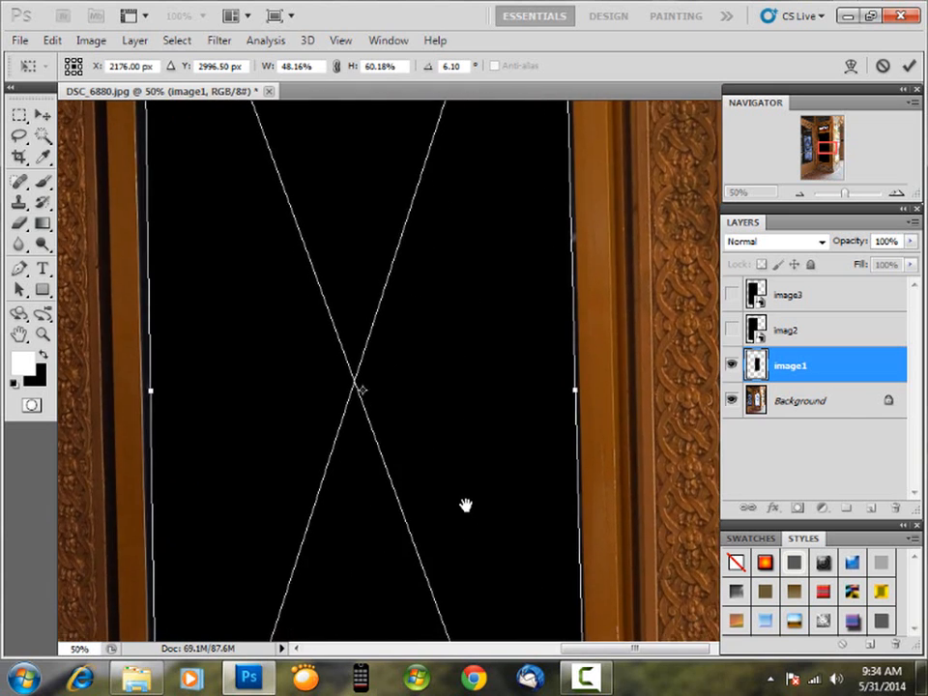
pyautogui.scroll(-2, 465, 505)
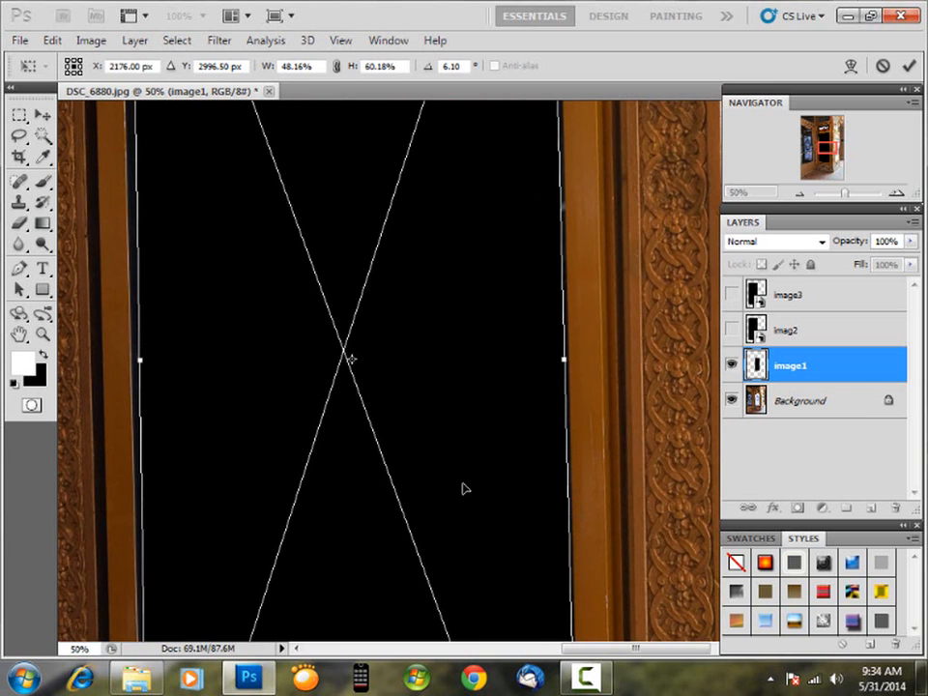
pyautogui.press('space')
pyautogui.moveTo(472, 535); pyautogui.dragTo(362, 363)
pyautogui.moveTo(404, 519); pyautogui.dragTo(400, 352)
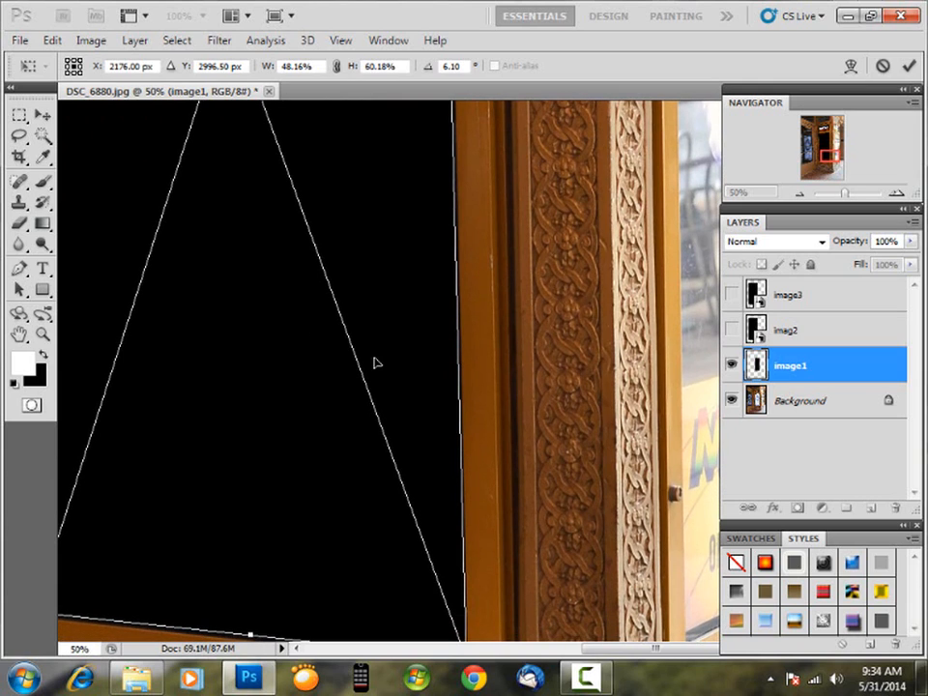
pyautogui.press('Return')
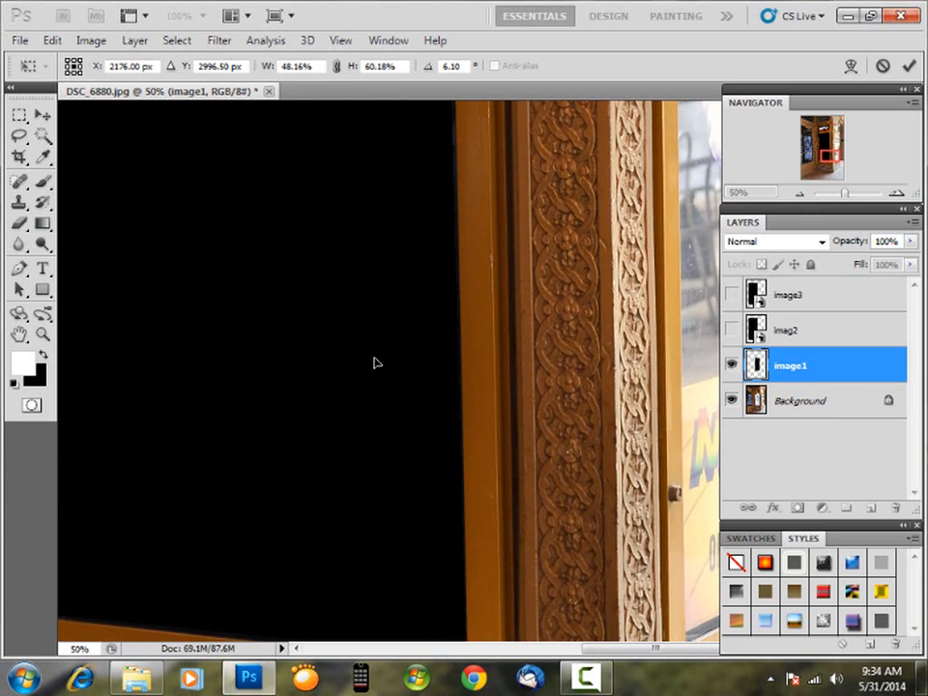
pyautogui.moveTo(354, 336); pyautogui.dragTo(428, 461)
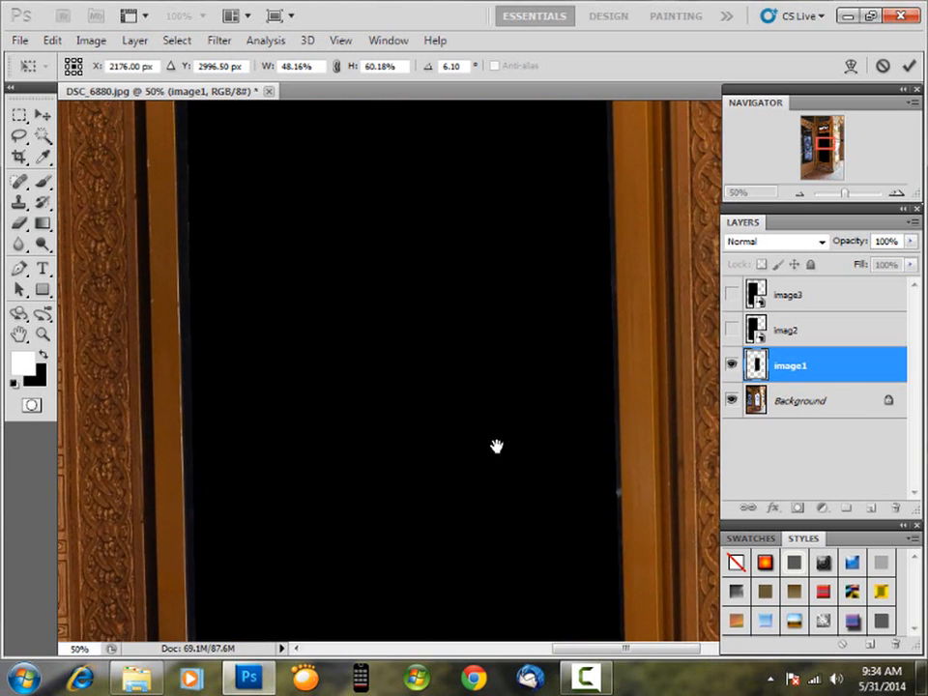
pyautogui.moveTo(439, 288)
pyautogui.mouseDown()
pyautogui.moveTo(424, 459)
pyautogui.moveTo(420, 417)
pyautogui.moveTo(448, 277)
pyautogui.mouseUp()
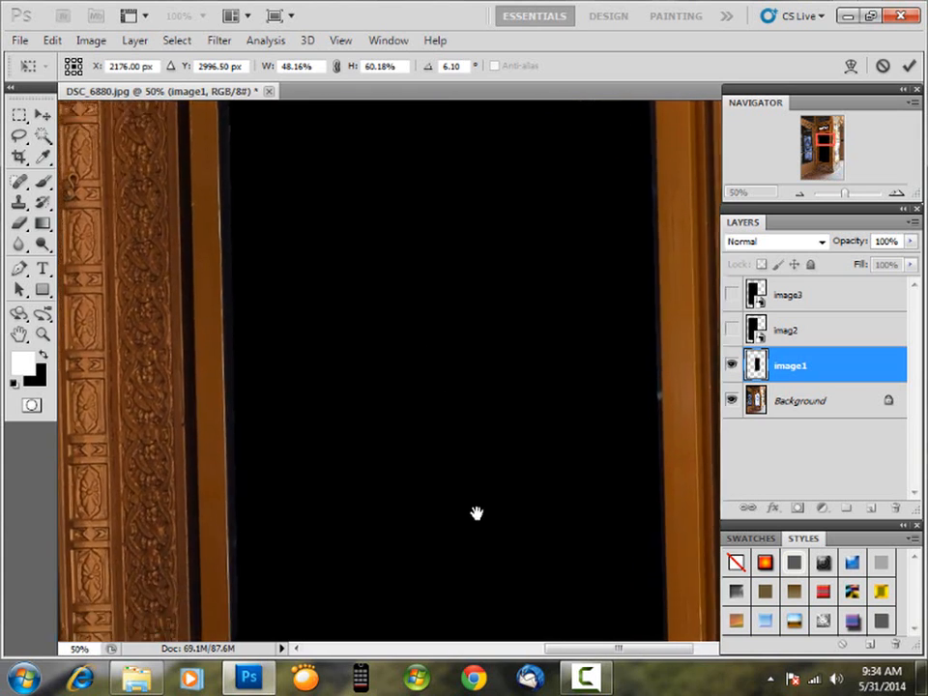
pyautogui.moveTo(476, 513); pyautogui.dragTo(451, 217)
pyautogui.moveTo(458, 542)
pyautogui.mouseDown()
pyautogui.moveTo(451, 266)
pyautogui.moveTo(456, 480)
pyautogui.mouseUp()
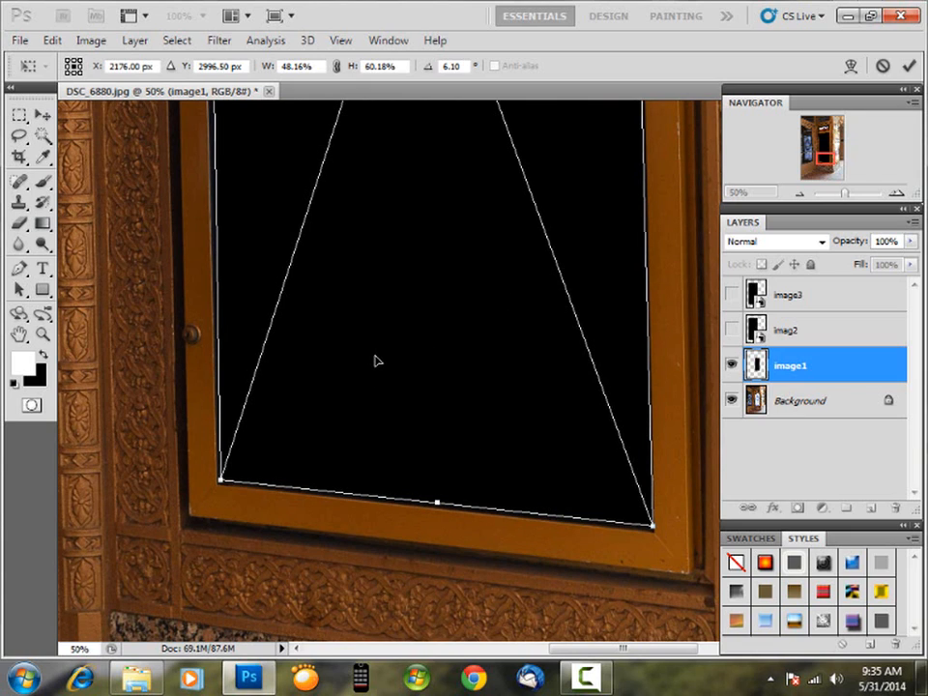
# Apply the free transform to the image1 layer
pyautogui.press('m')
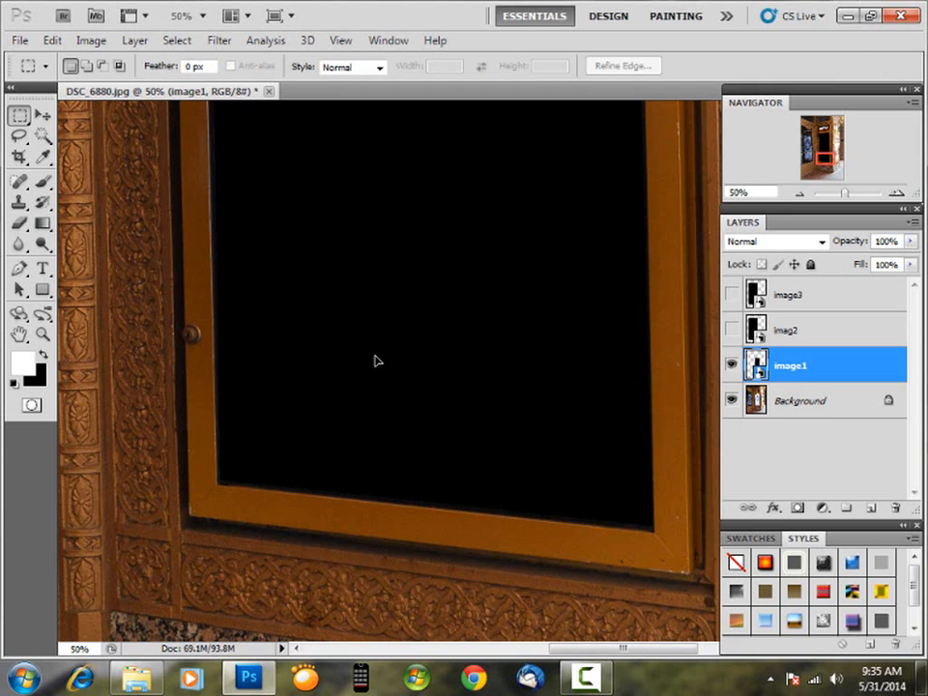
pyautogui.hotkey('ctrl', '-')
pyautogui.hotkey('ctrl', '-')
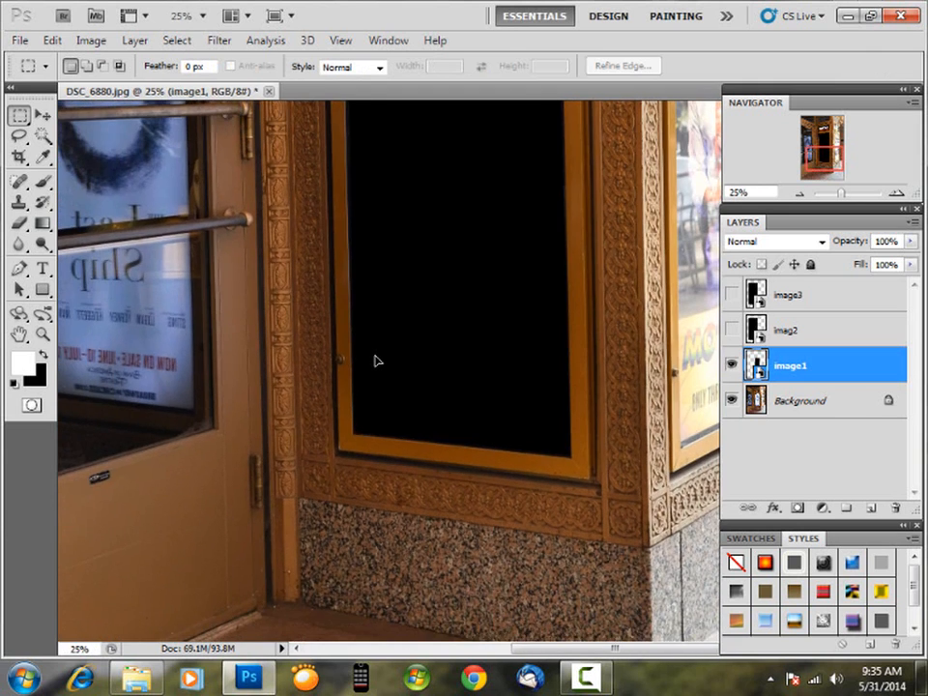
pyautogui.hotkey('ctrl', '-')
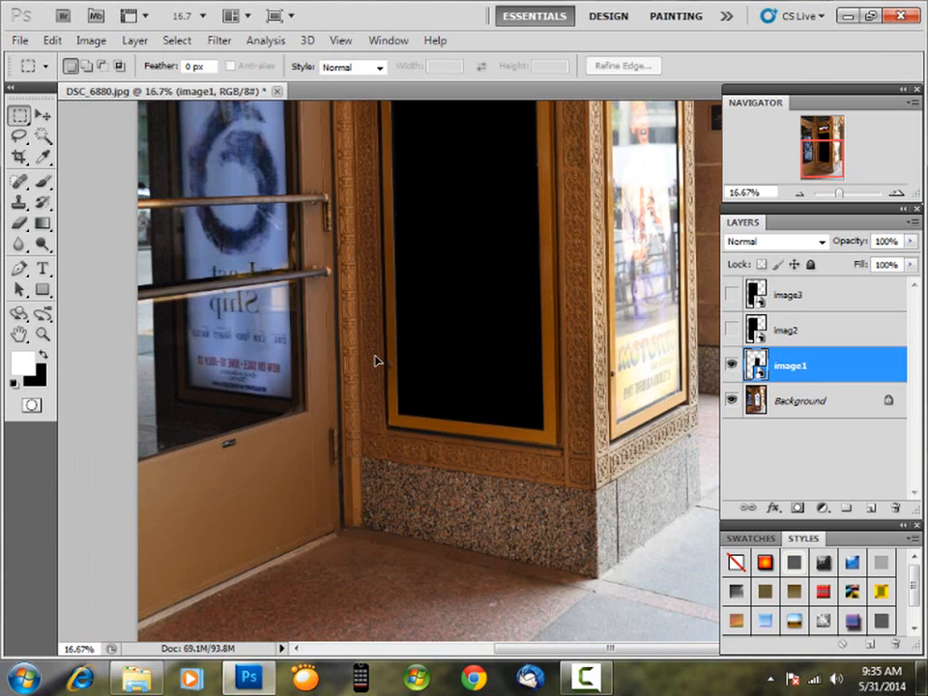
pyautogui.moveTo(410, 303); pyautogui.dragTo(416, 485)
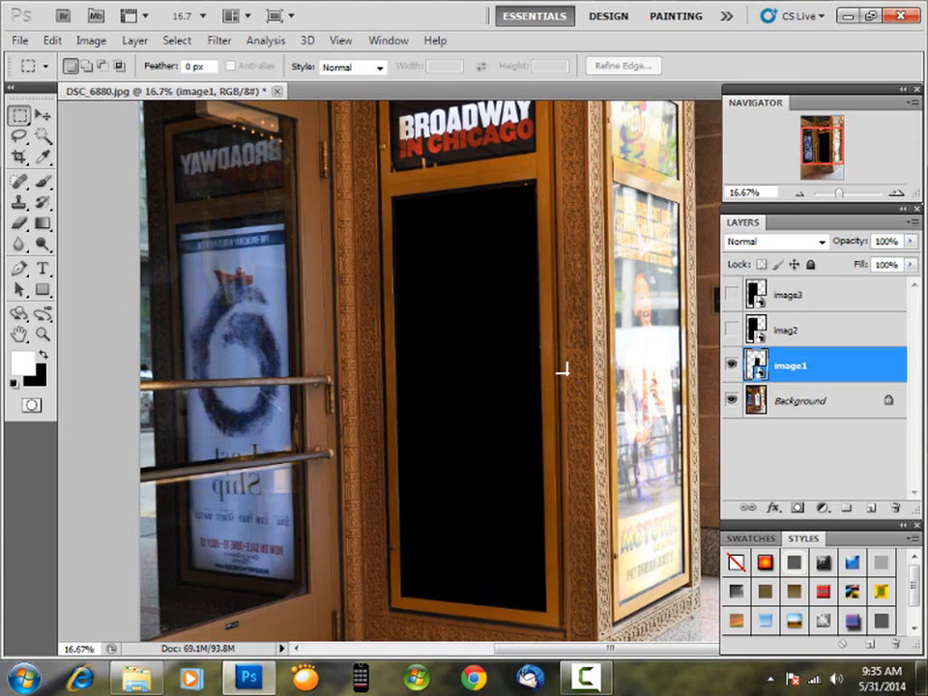
# Select the imag2 layer and make it visible
pyautogui.click(802, 332)
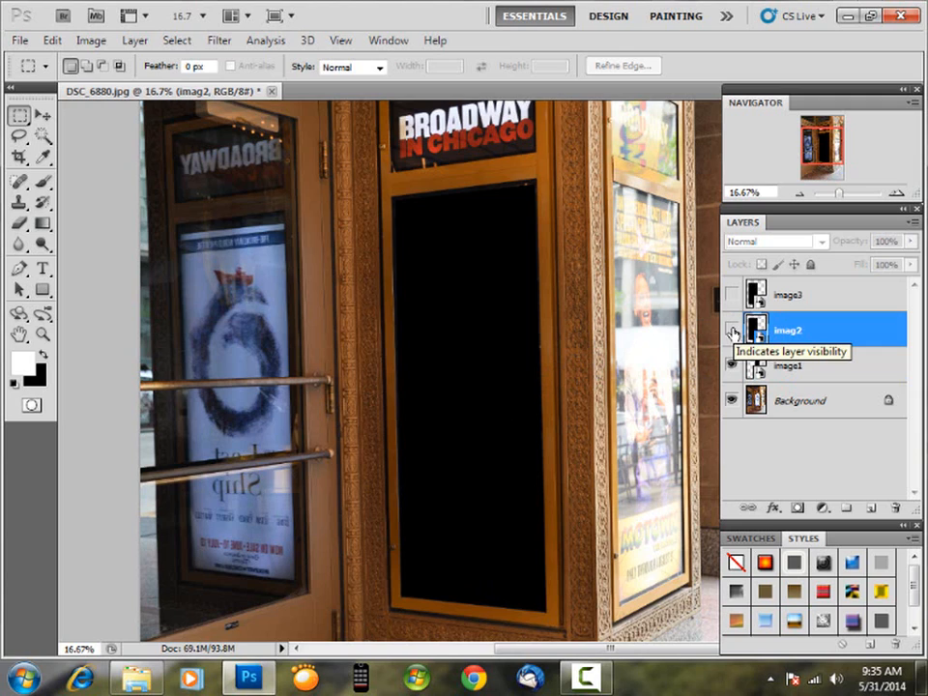
pyautogui.click(732, 333)
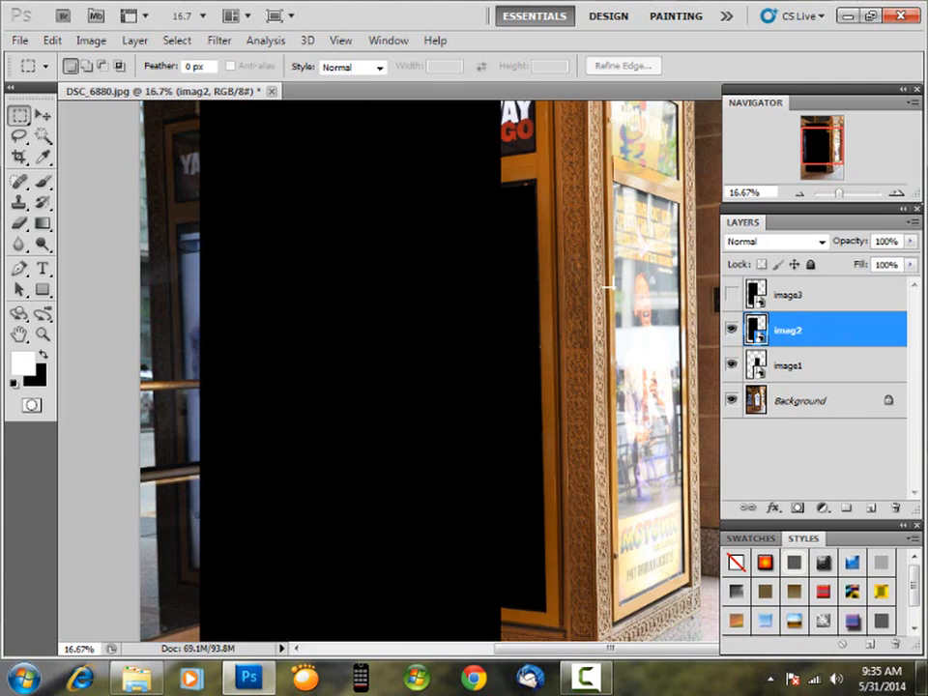
pyautogui.hotkey('ctrl', '-')
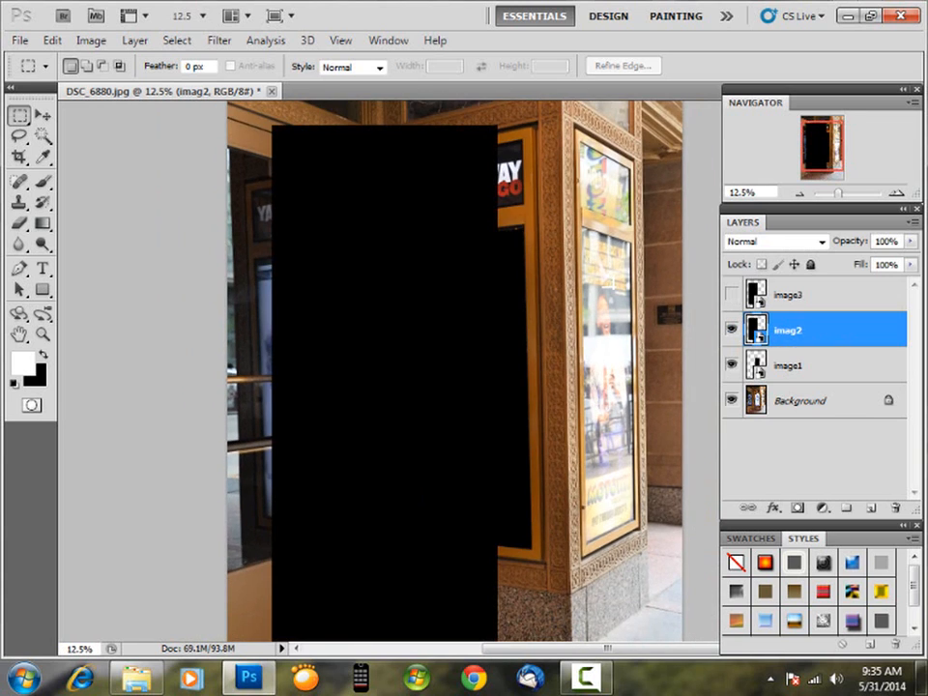
pyautogui.hotkey('ctrl', '-')
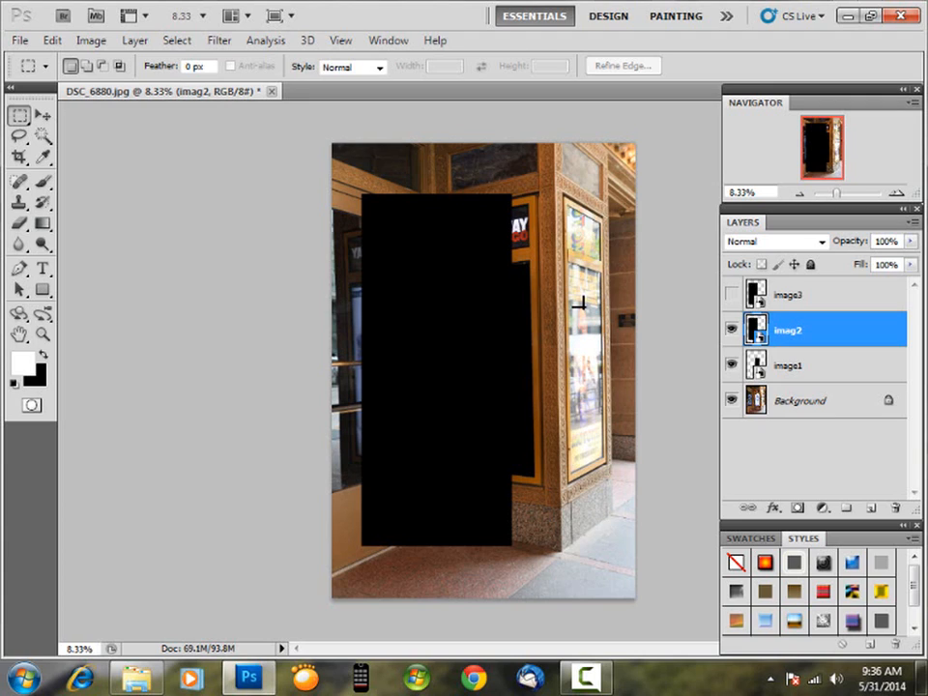
# Free-transform the imag2 layer, moving it over the Motown poster and distorting its four corners to fit that narrow display case
pyautogui.hotkey('ctrl', 't')
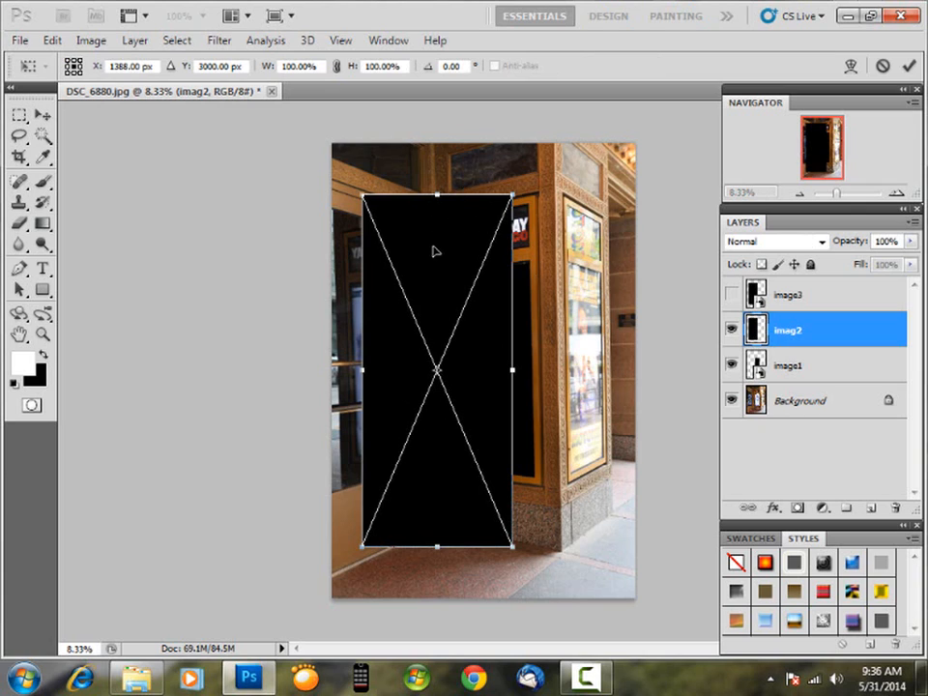
pyautogui.moveTo(424, 265); pyautogui.dragTo(518, 301)
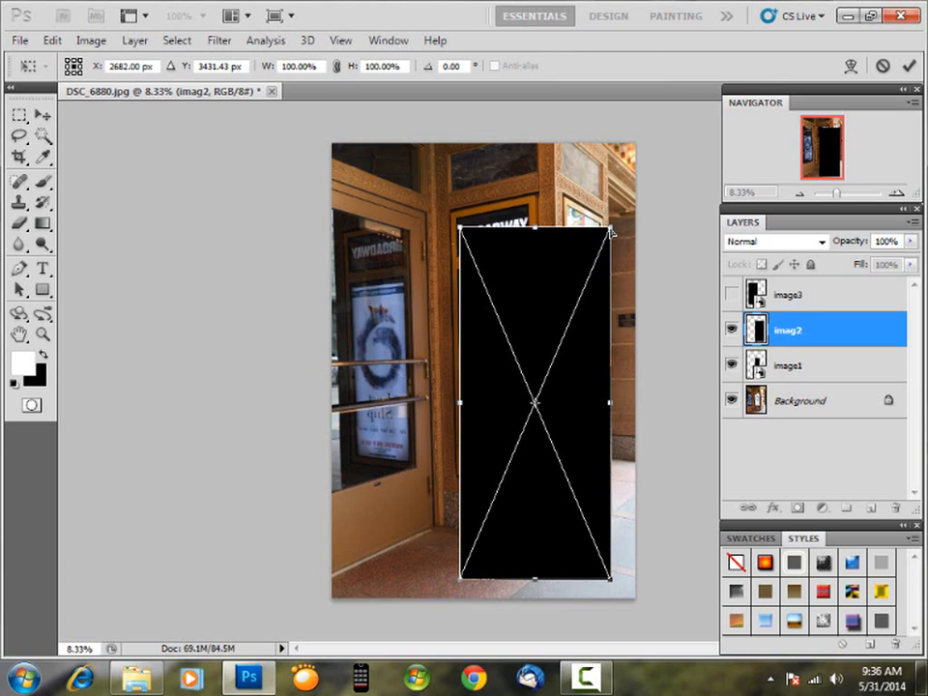
pyautogui.moveTo(611, 230); pyautogui.dragTo(602, 279)
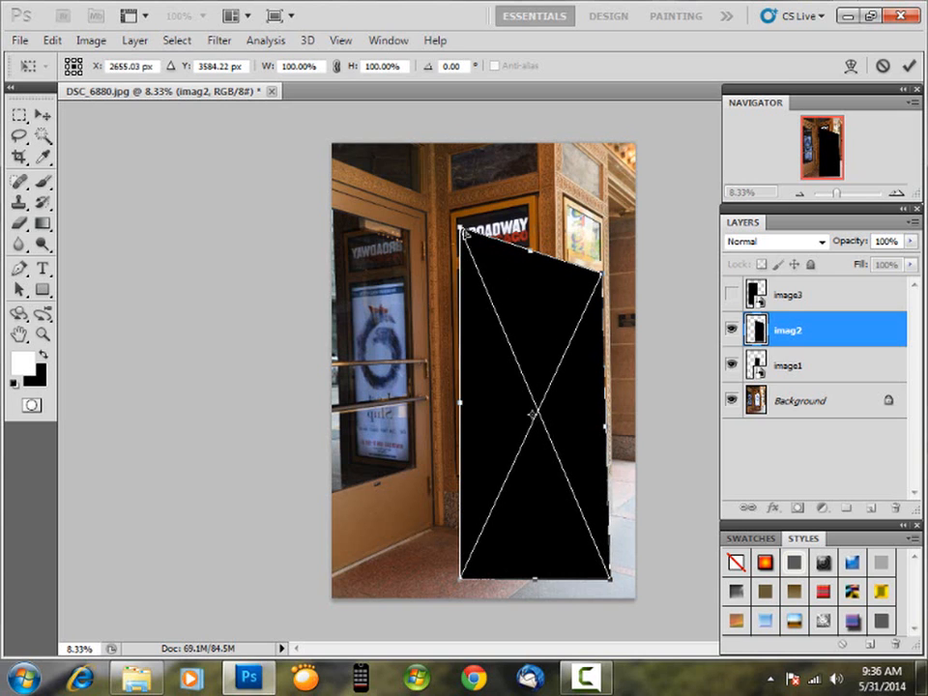
pyautogui.moveTo(460, 228); pyautogui.dragTo(570, 268)
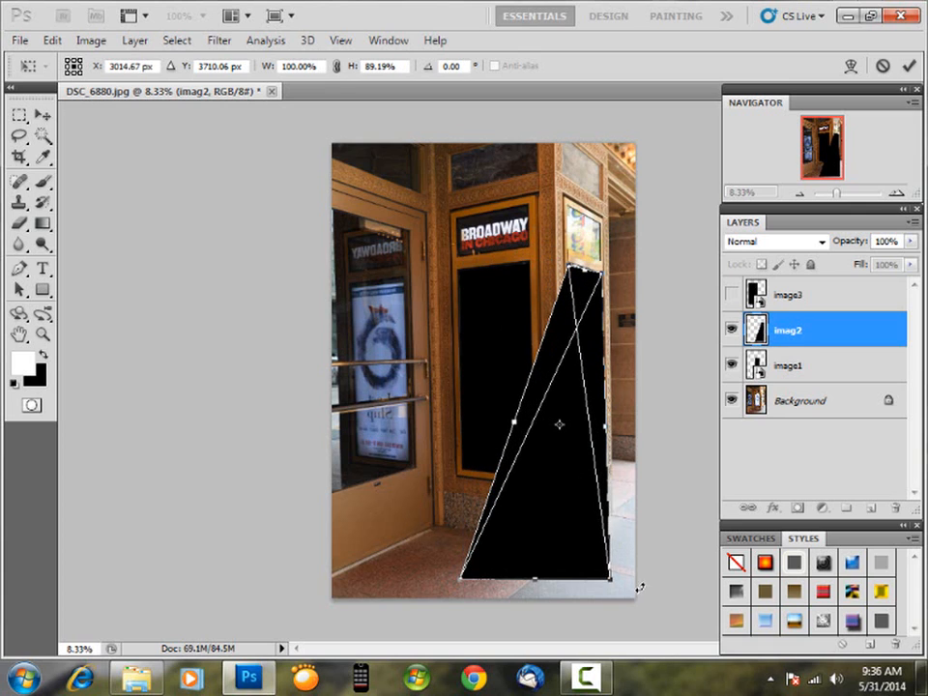
pyautogui.moveTo(610, 581); pyautogui.dragTo(608, 461)
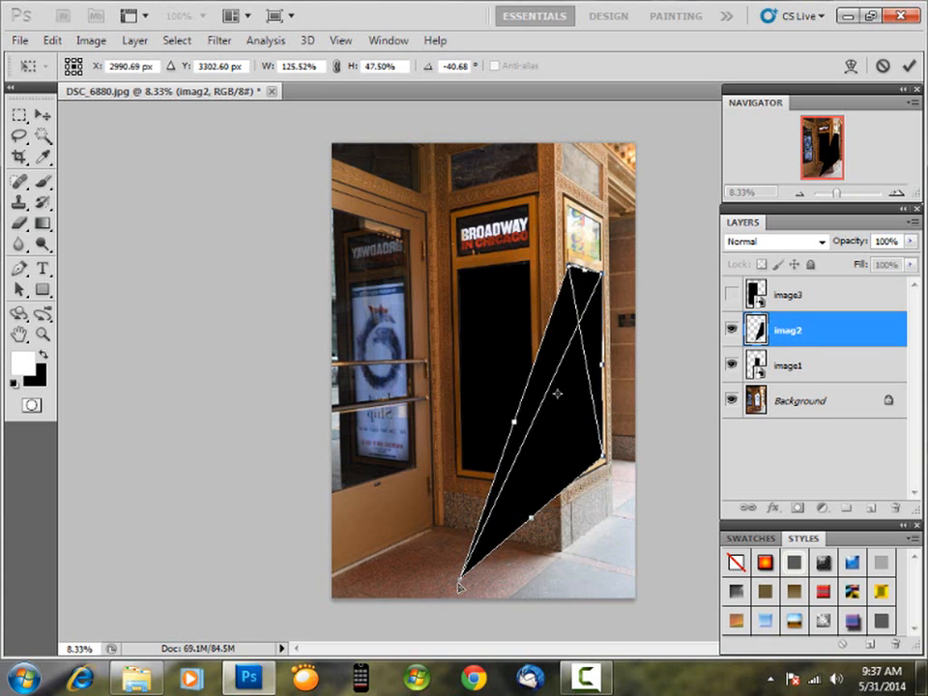
pyautogui.moveTo(460, 584); pyautogui.dragTo(556, 475)
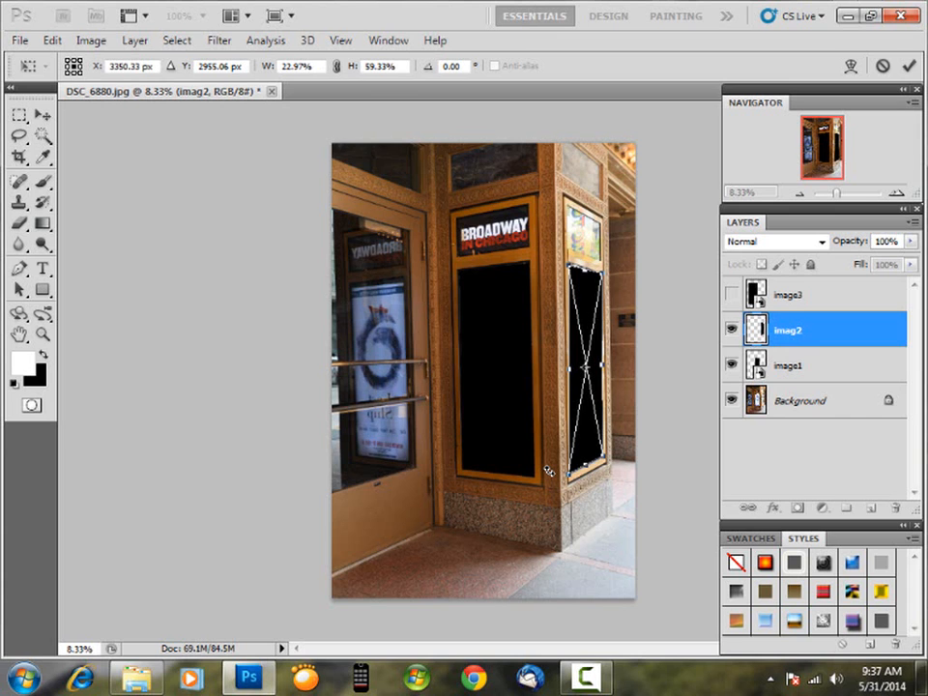
# Refine the two upper corners of the imag2 placeholder to meet the upper frame edge of the narrow display case
pyautogui.hotkey('ctrl', '+')
pyautogui.hotkey('ctrl', '+')
pyautogui.hotkey('ctrl', '+')
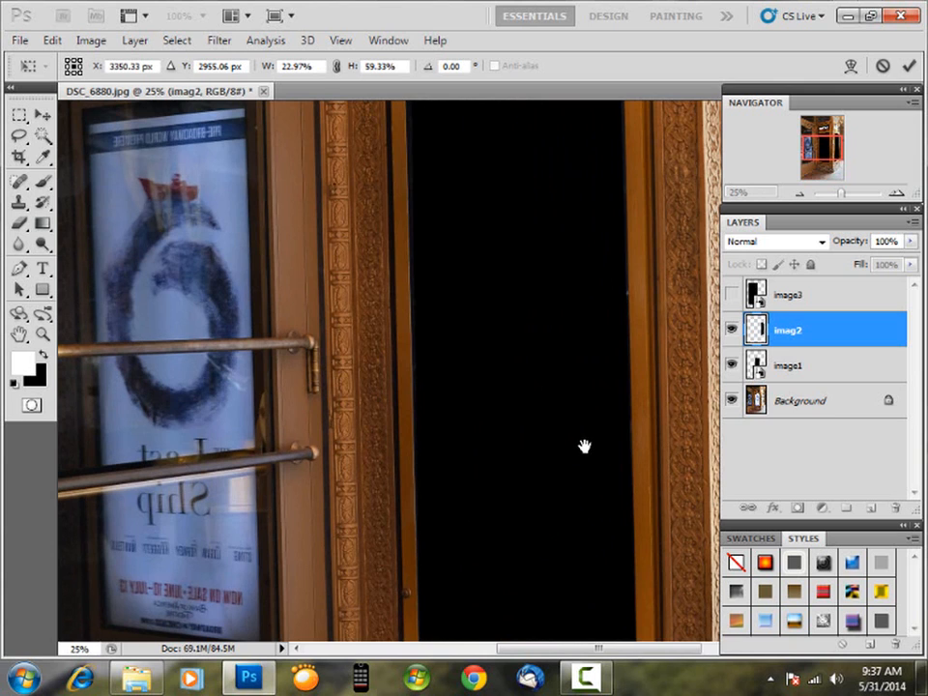
pyautogui.moveTo(584, 446); pyautogui.dragTo(254, 480)
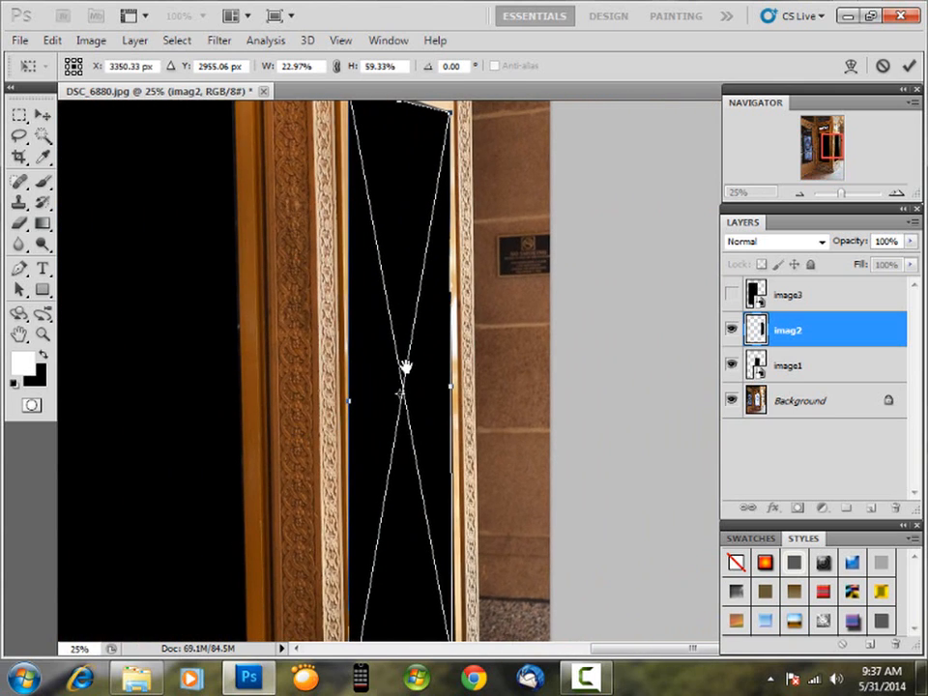
pyautogui.moveTo(406, 366); pyautogui.dragTo(394, 515)
pyautogui.moveTo(386, 332); pyautogui.dragTo(423, 456)
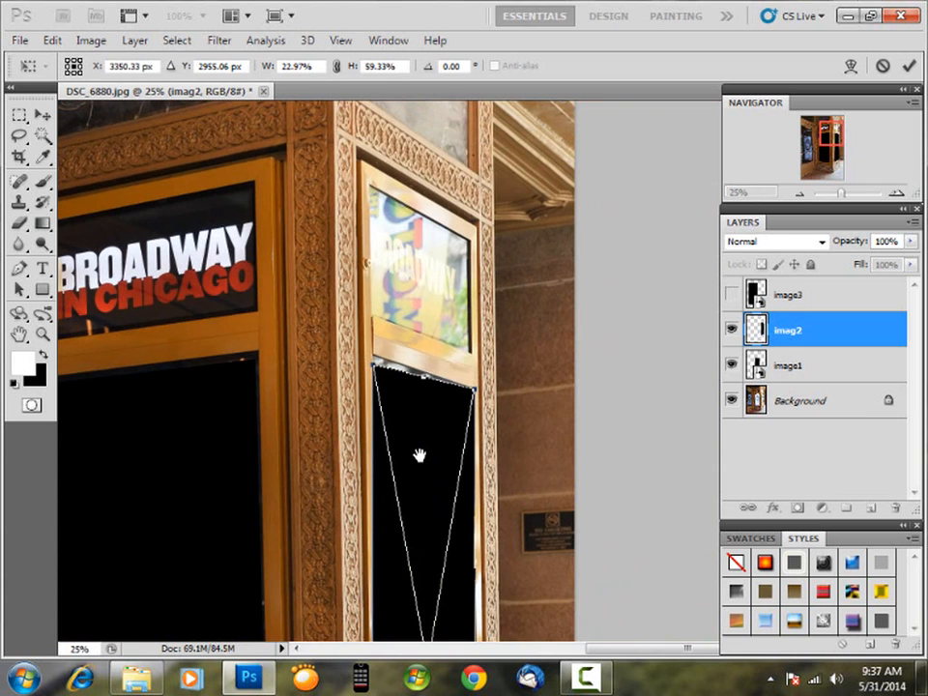
pyautogui.hotkey('ctrl', '+')
pyautogui.hotkey('ctrl', '+')
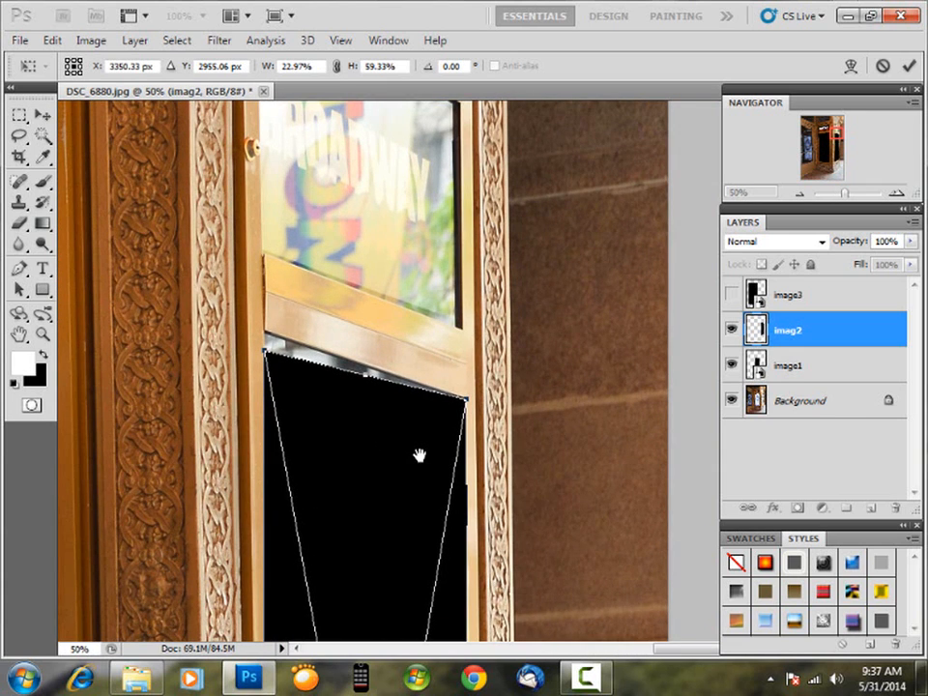
pyautogui.hotkey('ctrl', '+')
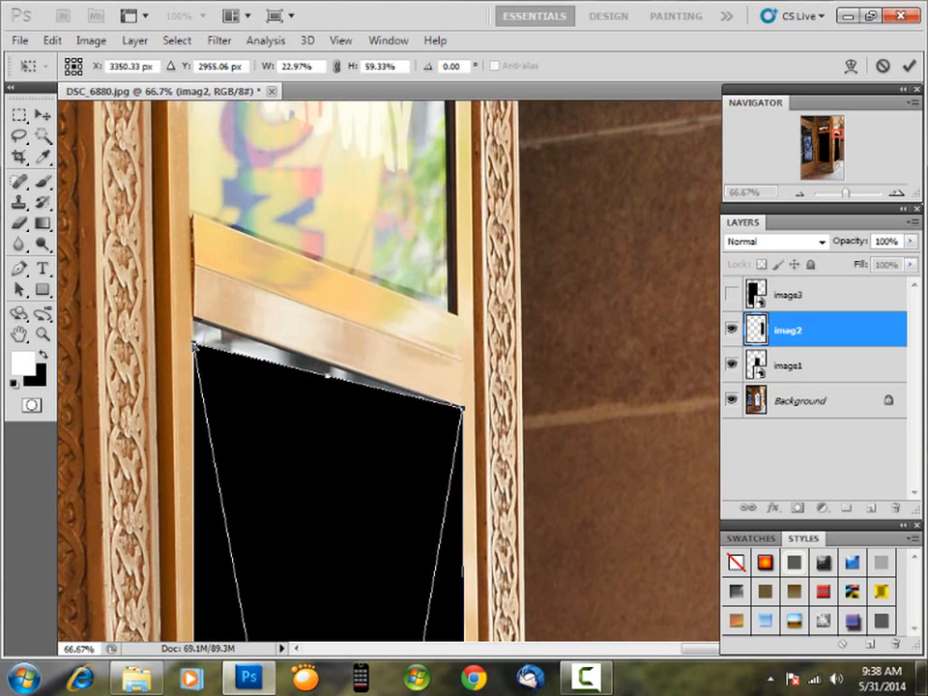
pyautogui.moveTo(194, 345)
pyautogui.mouseDown()
pyautogui.moveTo(244, 352)
pyautogui.moveTo(258, 378)
pyautogui.moveTo(194, 336)
pyautogui.mouseUp()
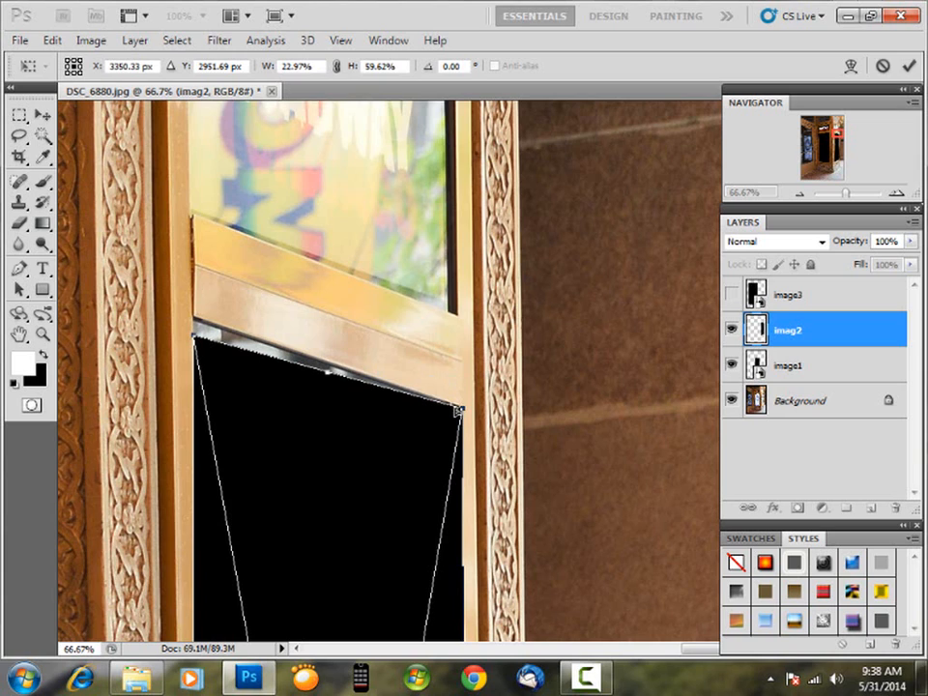
pyautogui.moveTo(462, 411)
pyautogui.mouseDown()
pyautogui.moveTo(404, 450)
pyautogui.moveTo(416, 425)
pyautogui.moveTo(453, 419)
pyautogui.moveTo(451, 406)
pyautogui.mouseUp()
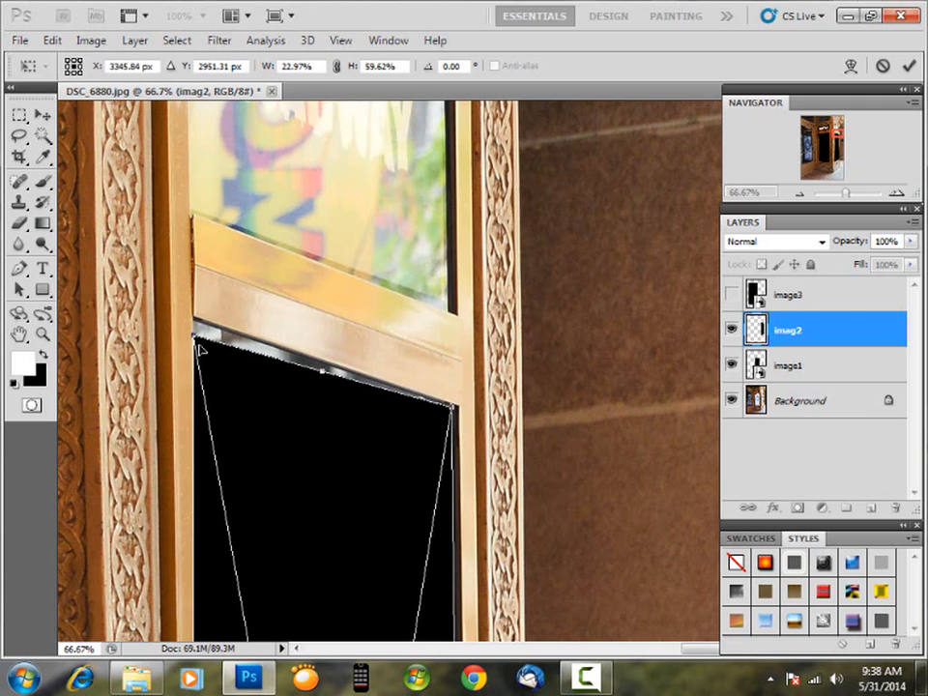
pyautogui.moveTo(196, 339); pyautogui.dragTo(193, 322)
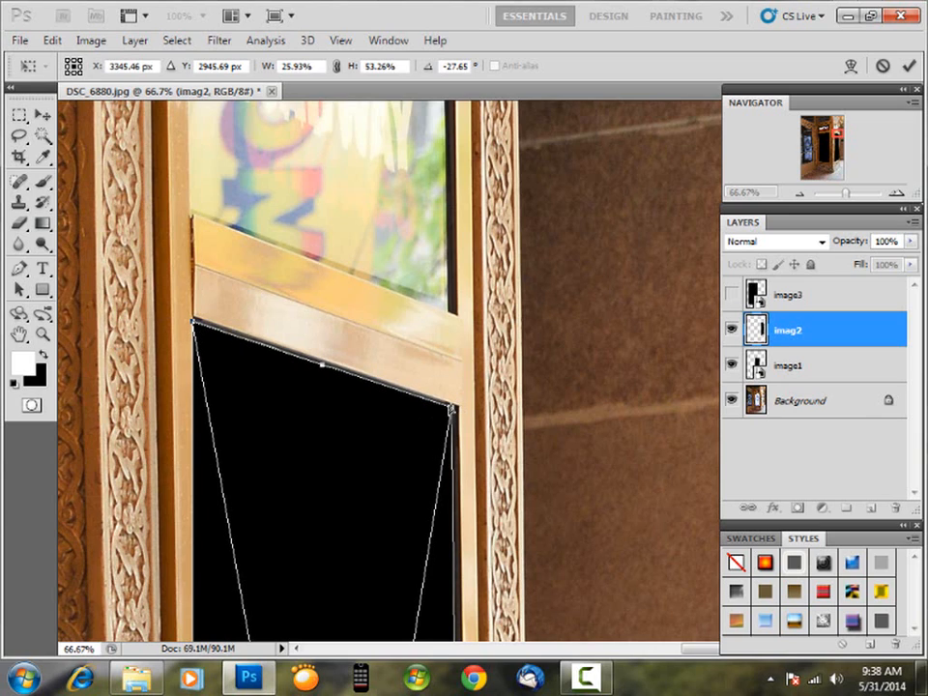
pyautogui.moveTo(453, 410)
pyautogui.mouseDown()
pyautogui.moveTo(453, 423)
pyautogui.moveTo(456, 408)
pyautogui.mouseUp()
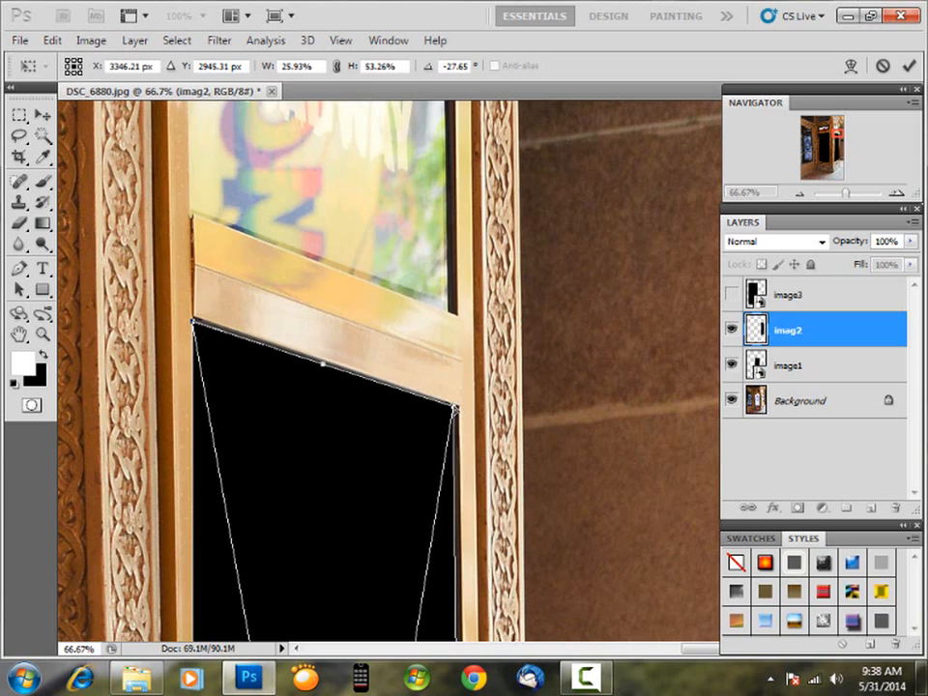
pyautogui.hotkey('ctrl', 'z')
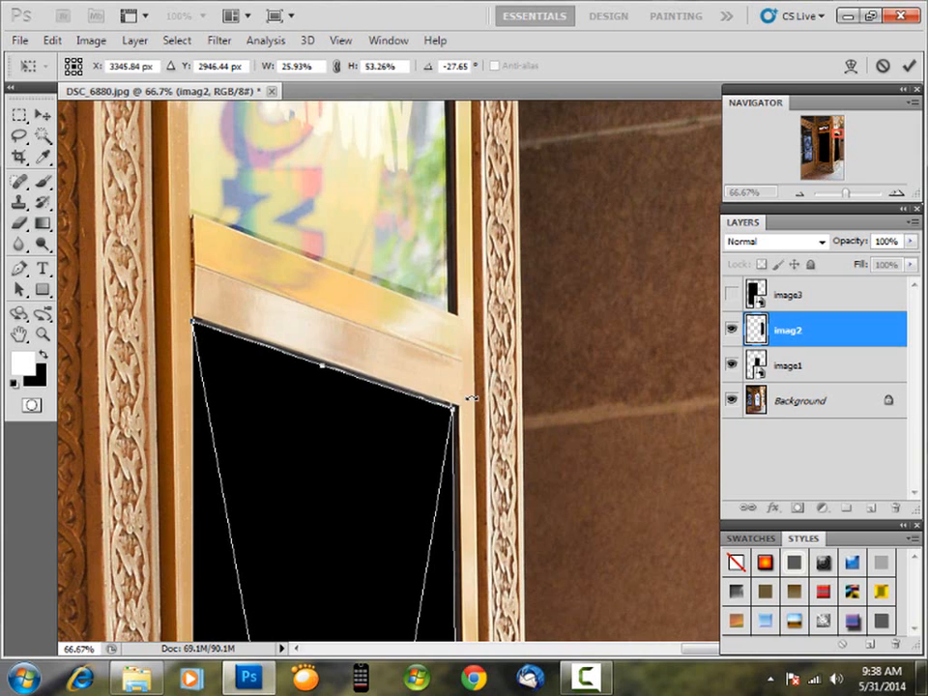
# Distort the two lower corners of the imag2 placeholder to fit the inner corners of the narrow frame's lower edge
pyautogui.scroll(-6, 458, 466)
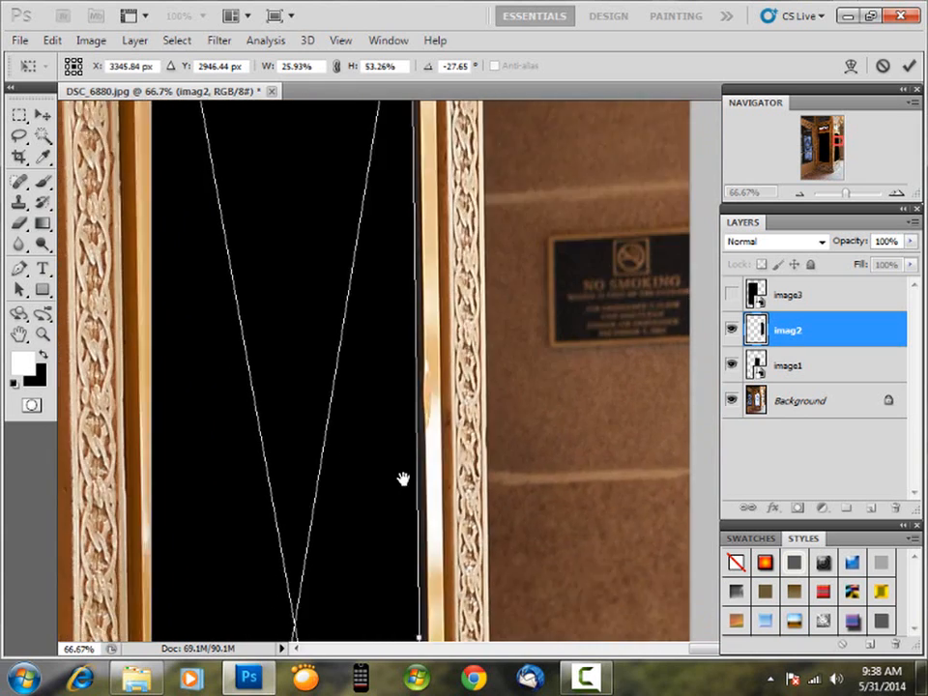
pyautogui.scroll(-10, 404, 479)
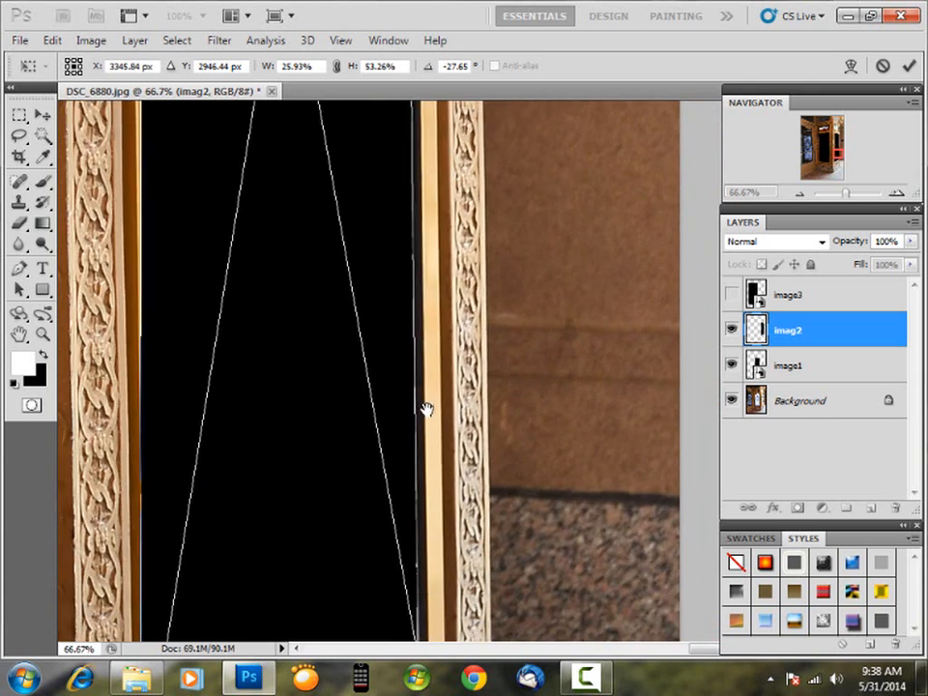
pyautogui.scroll(-8, 427, 410)
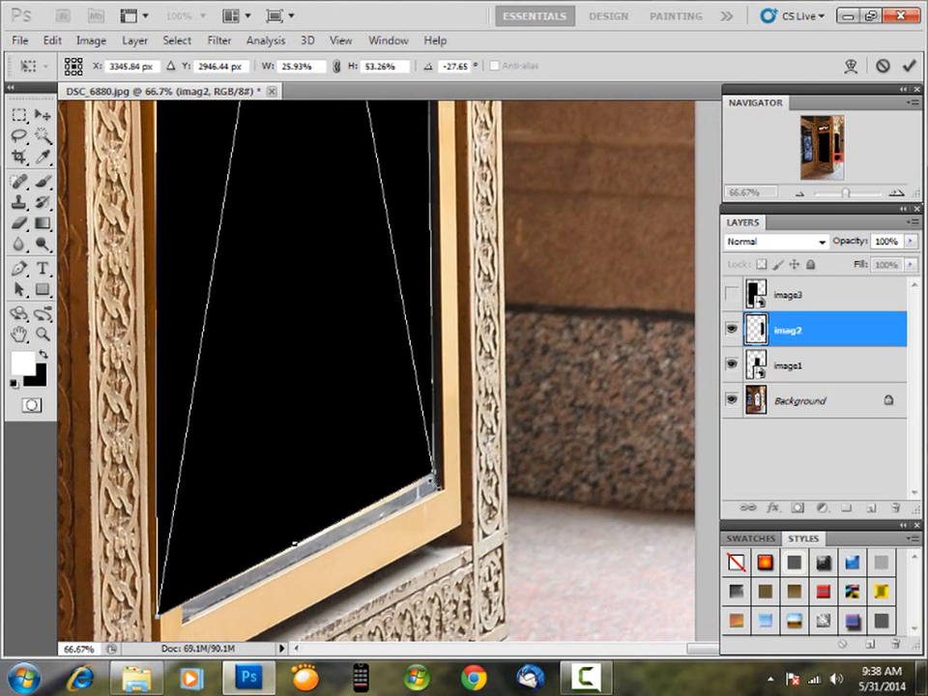
pyautogui.moveTo(435, 476)
pyautogui.mouseDown()
pyautogui.moveTo(359, 489)
pyautogui.moveTo(437, 485)
pyautogui.moveTo(436, 493)
pyautogui.mouseUp()
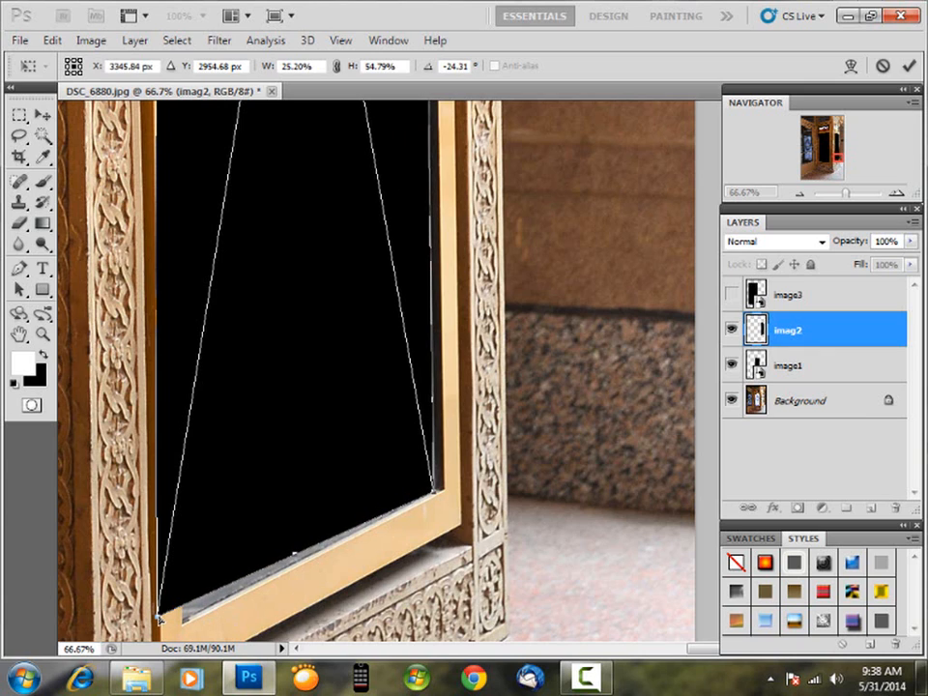
pyautogui.moveTo(158, 616); pyautogui.dragTo(192, 613)
pyautogui.moveTo(192, 615); pyautogui.dragTo(181, 624)
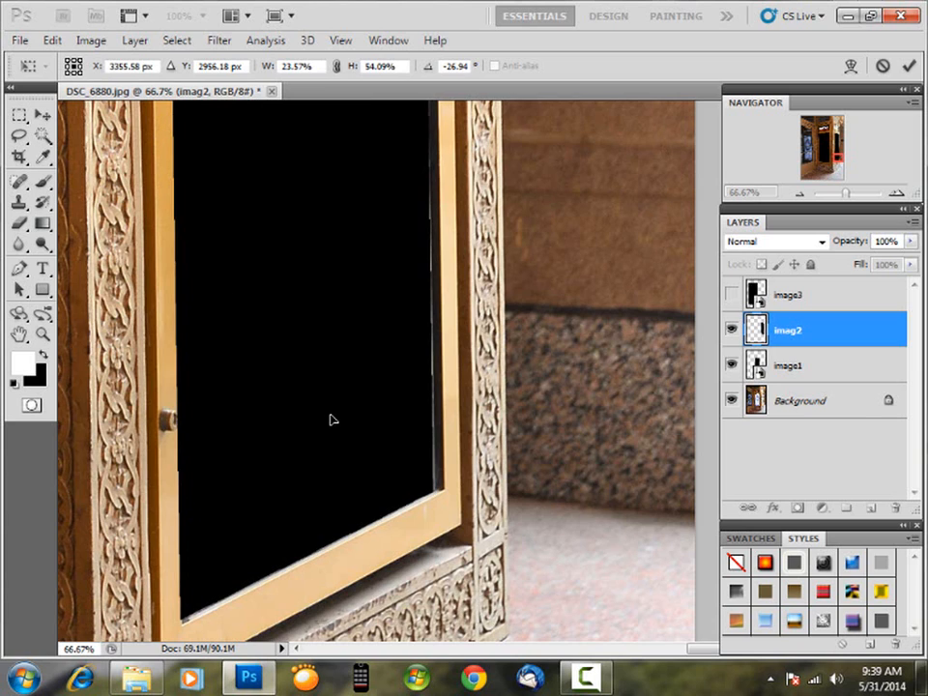
# Extend the imag2 placeholder's right edge out to the narrow frame and nudge its upper-right corner into place
pyautogui.moveTo(331, 342); pyautogui.dragTo(310, 575)
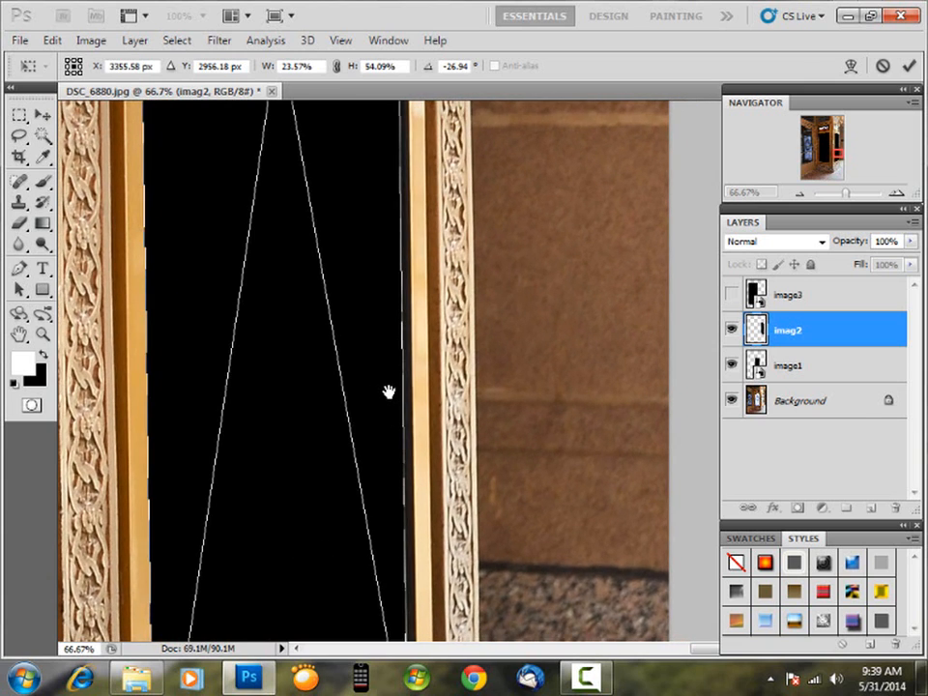
pyautogui.moveTo(352, 364); pyautogui.dragTo(332, 545)
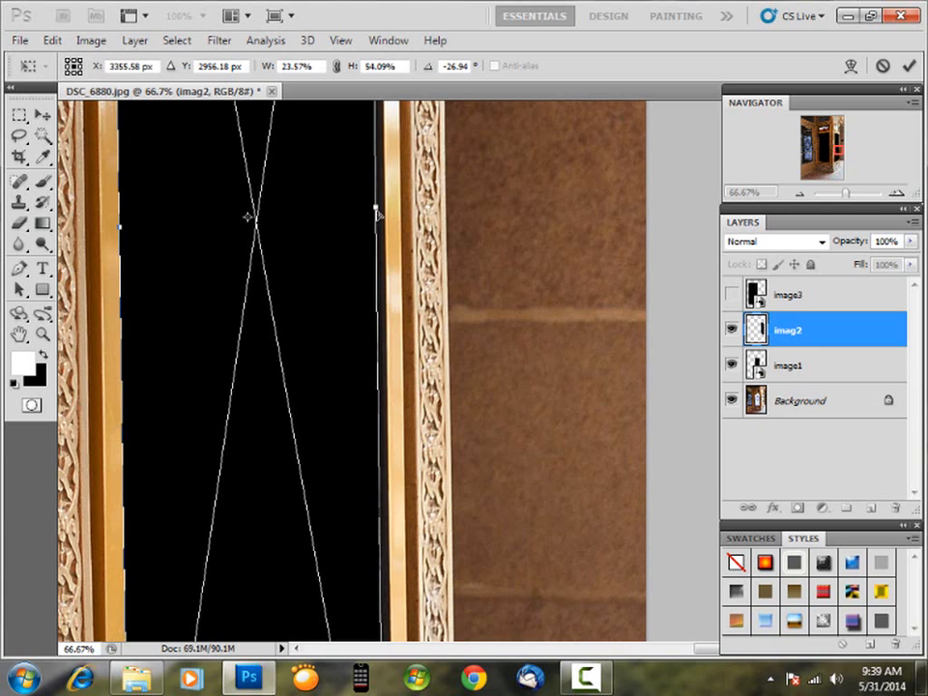
pyautogui.moveTo(378, 210); pyautogui.dragTo(381, 210)
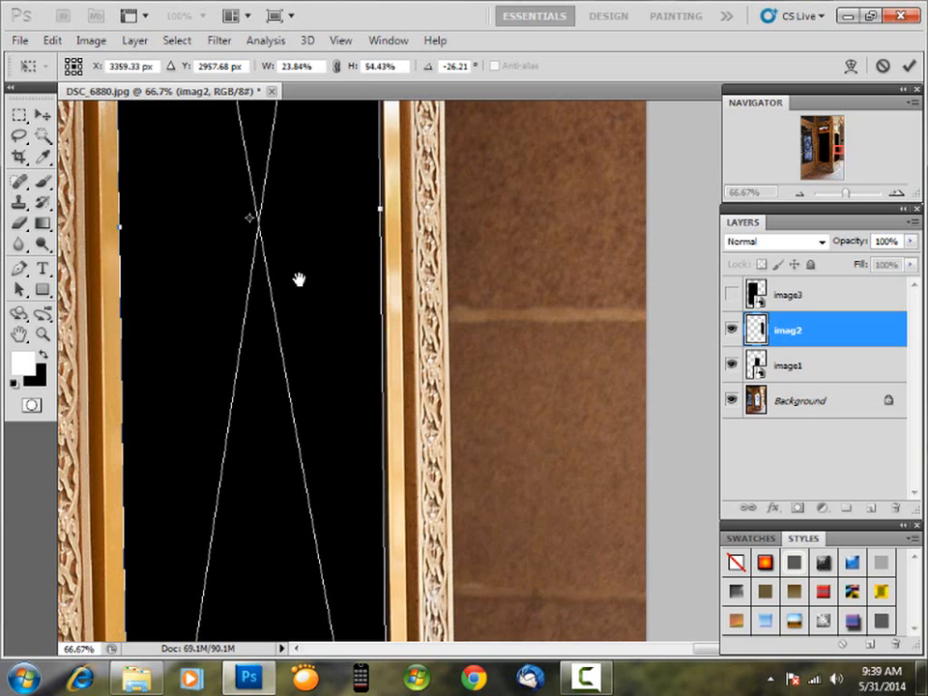
pyautogui.scroll(5, 316, 296)
pyautogui.scroll(5, 318, 310)
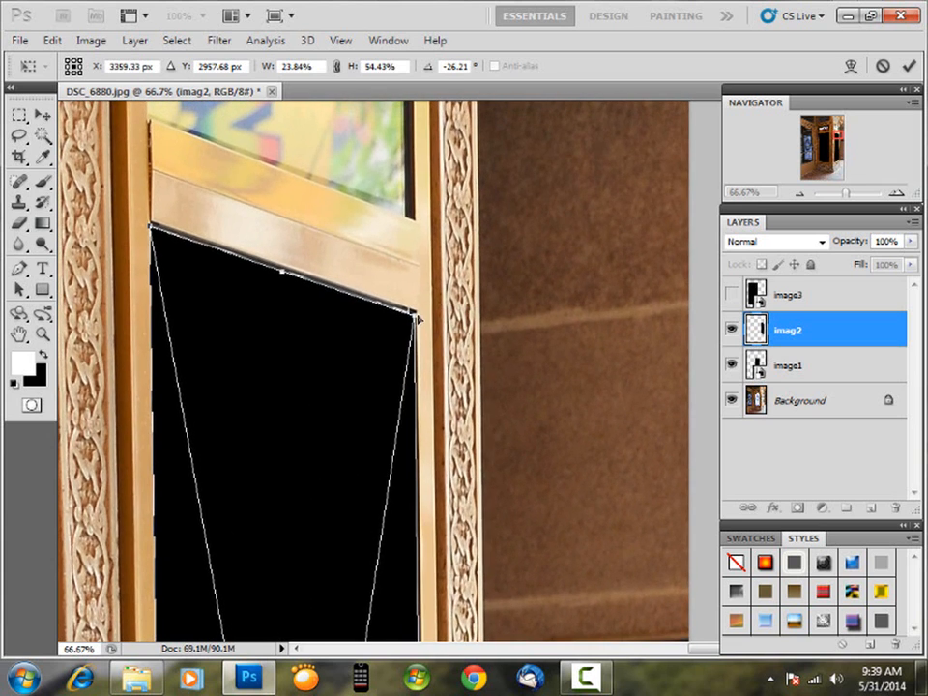
pyautogui.moveTo(415, 316); pyautogui.dragTo(413, 315)
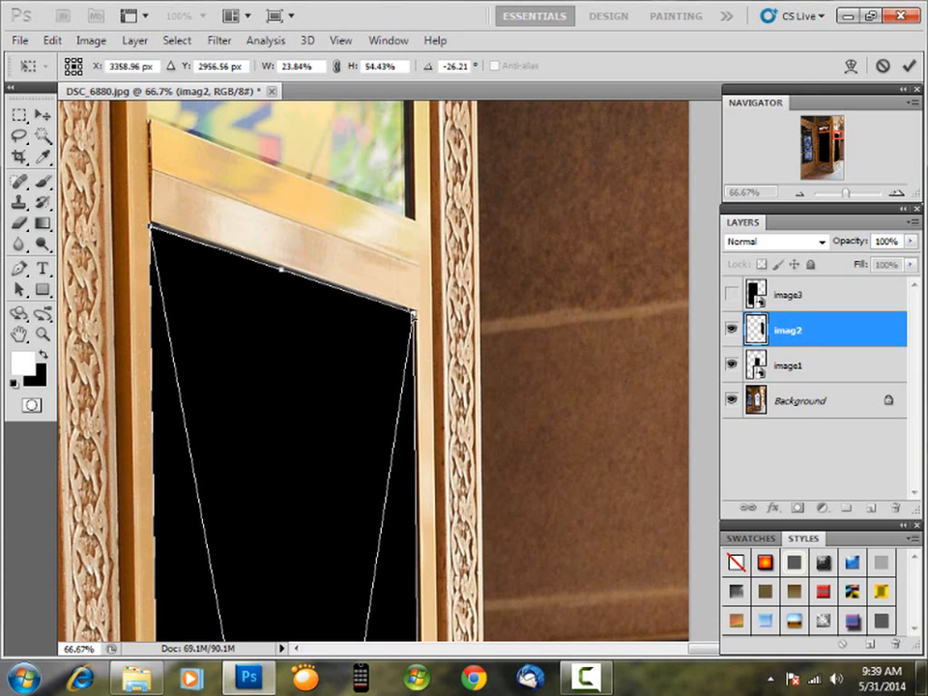
# Fine-tune the lower-right and lower-left corners of the imag2 placeholder against the narrow frame's inner edges
pyautogui.moveTo(347, 474); pyautogui.dragTo(338, 193)
pyautogui.moveTo(348, 419); pyautogui.dragTo(344, 259)
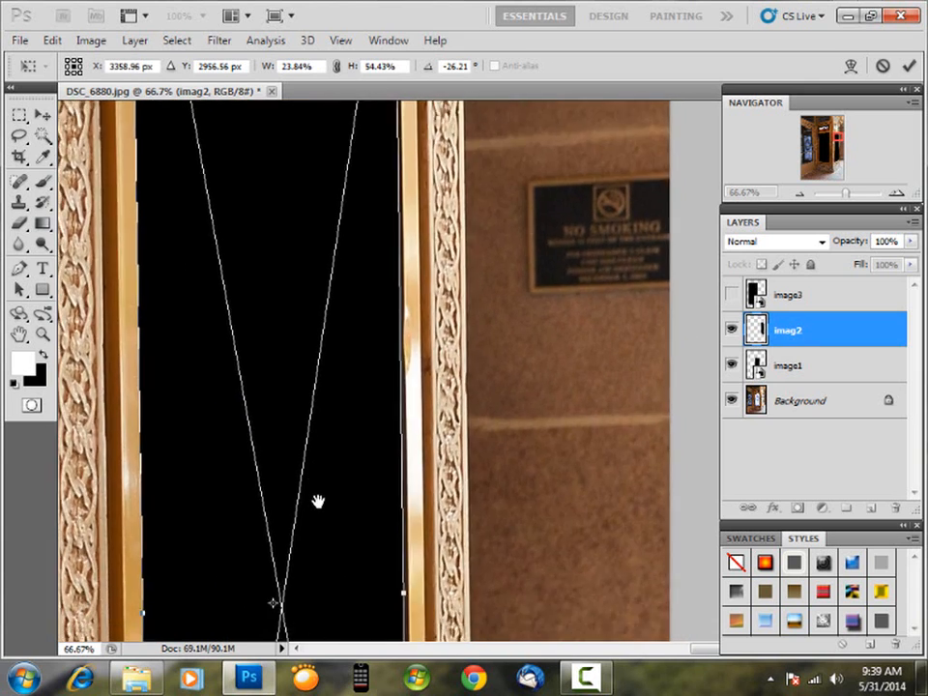
pyautogui.moveTo(305, 450); pyautogui.dragTo(269, 145)
pyautogui.moveTo(310, 590); pyautogui.dragTo(291, 333)
pyautogui.moveTo(345, 459); pyautogui.dragTo(338, 320)
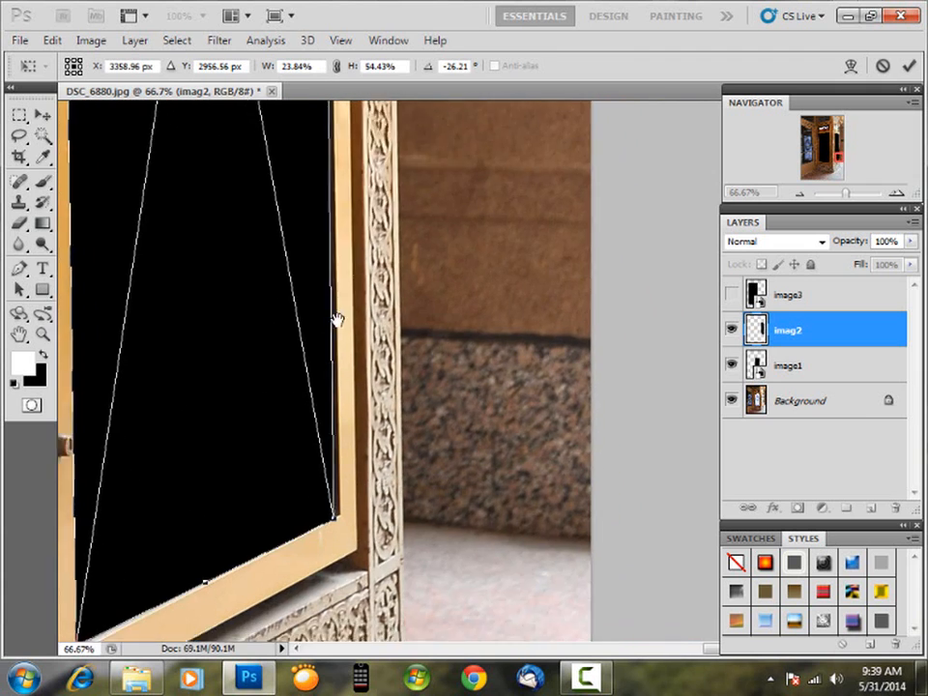
pyautogui.moveTo(348, 508); pyautogui.dragTo(375, 370)
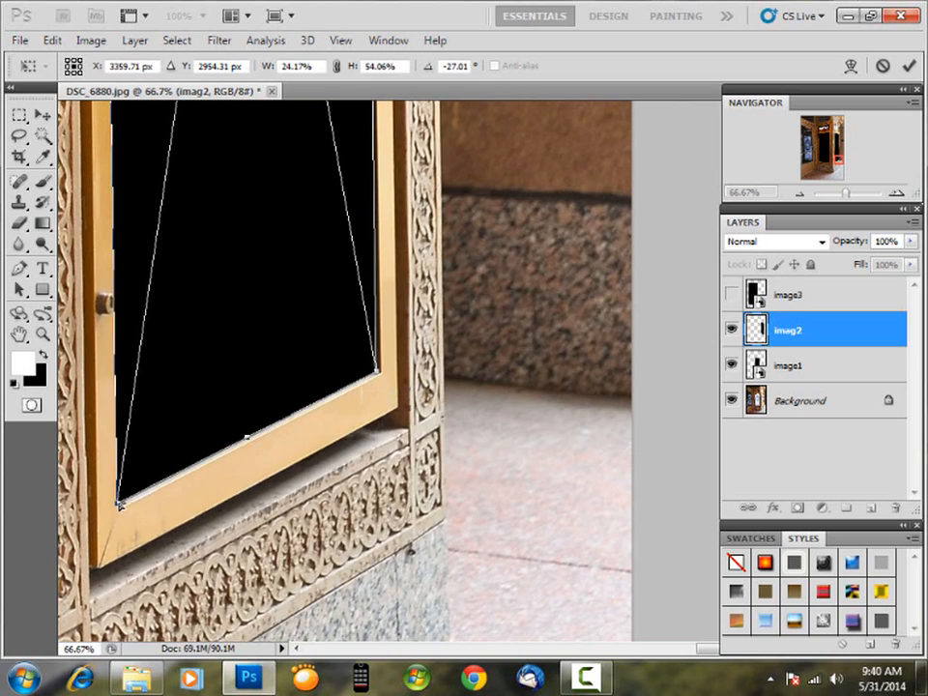
pyautogui.moveTo(118, 503)
pyautogui.mouseDown()
pyautogui.moveTo(123, 496)
pyautogui.moveTo(118, 505)
pyautogui.mouseUp()
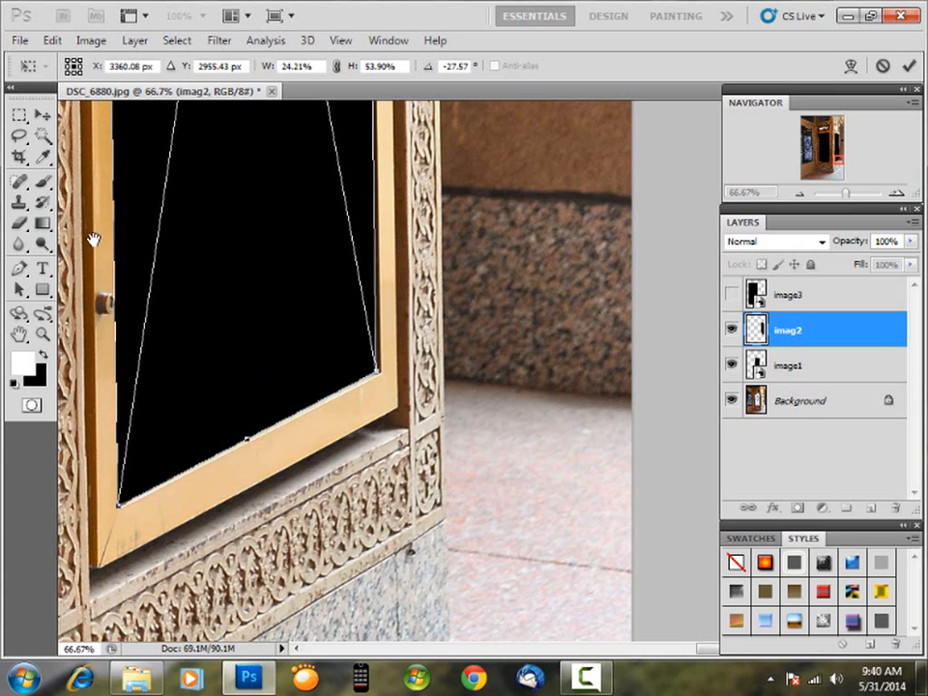
# Nudge the imag2 placeholder's upper-left corner onto the frame corner and apply the free transform
pyautogui.moveTo(91, 240); pyautogui.dragTo(287, 239)
pyautogui.moveTo(246, 300)
pyautogui.mouseDown()
pyautogui.moveTo(280, 482)
pyautogui.moveTo(266, 580)
pyautogui.mouseUp()
pyautogui.moveTo(309, 155)
pyautogui.mouseDown()
pyautogui.moveTo(286, 280)
pyautogui.moveTo(301, 365)
pyautogui.moveTo(293, 464)
pyautogui.mouseUp()
pyautogui.moveTo(273, 273); pyautogui.dragTo(317, 464)
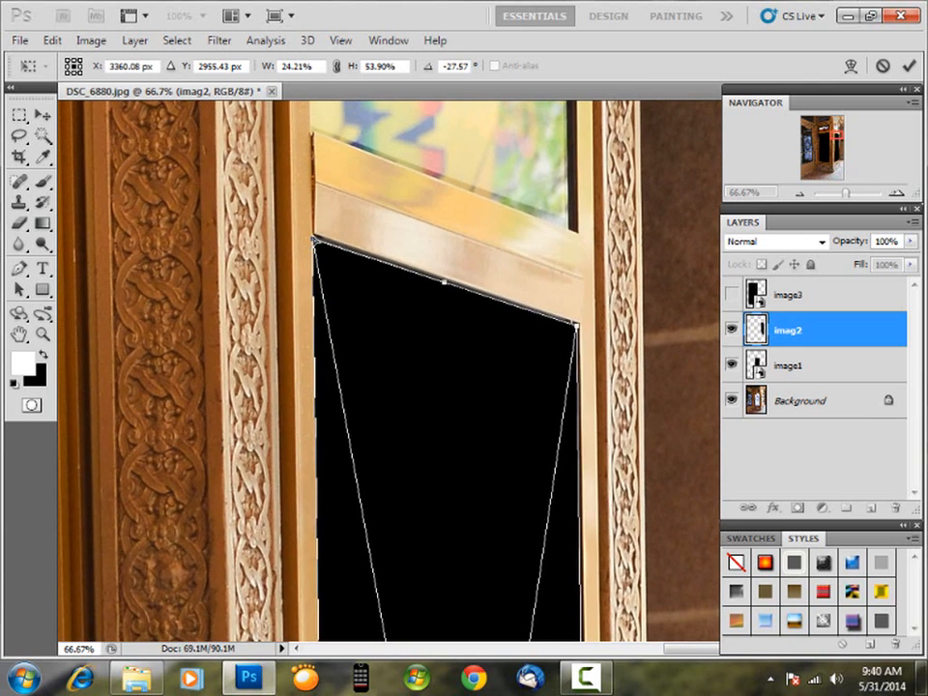
pyautogui.moveTo(316, 236)
pyautogui.mouseDown()
pyautogui.moveTo(325, 242)
pyautogui.moveTo(312, 236)
pyautogui.mouseUp()
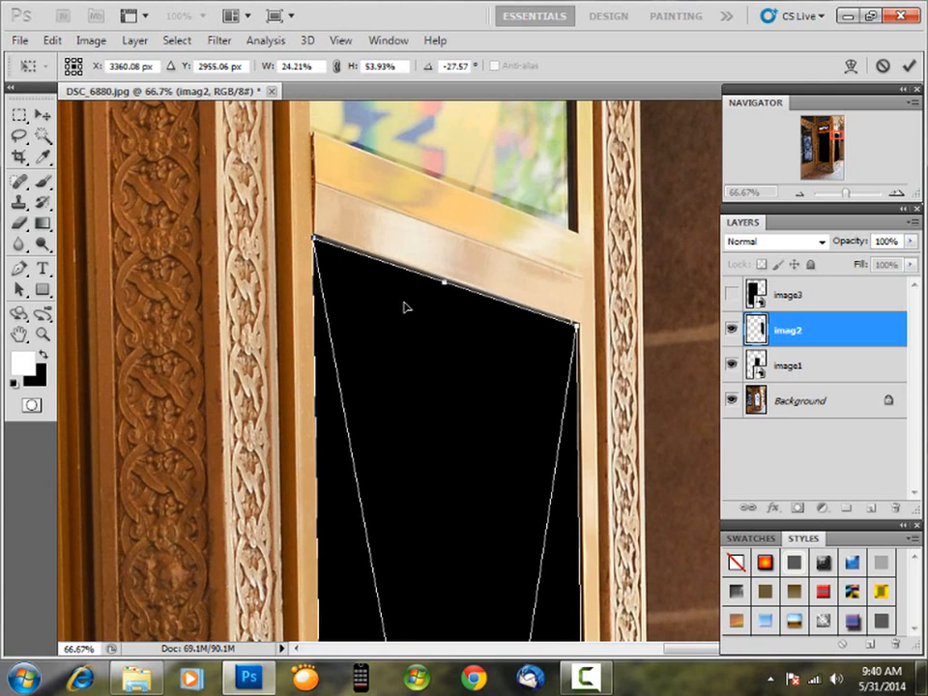
pyautogui.press('Return')
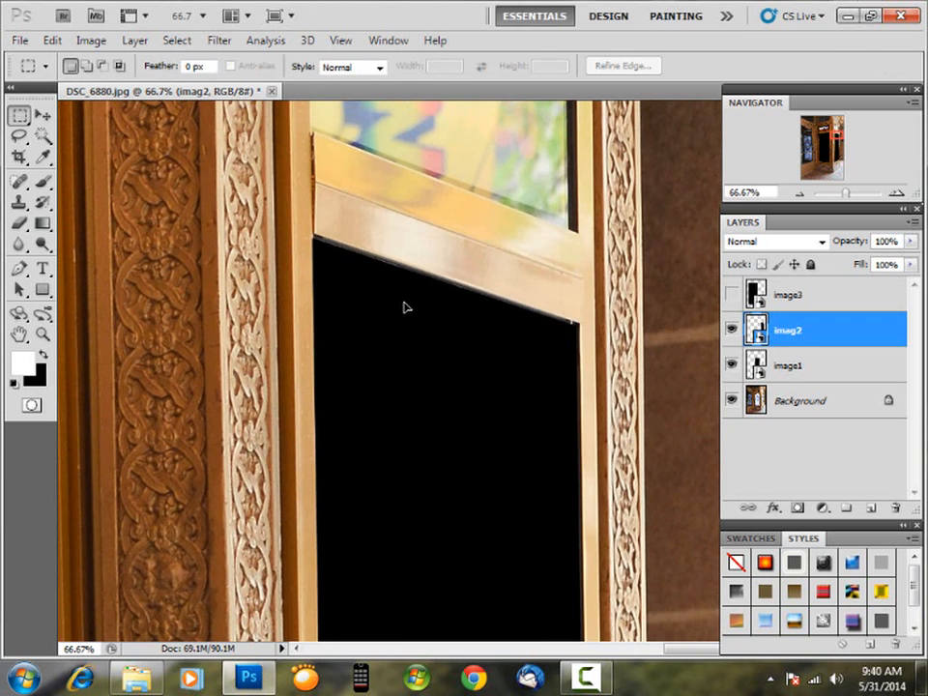
# Select the image3 layer and make it visible
pyautogui.hotkey('ctrl', '-')
pyautogui.hotkey('ctrl', '-')
pyautogui.hotkey('ctrl', '-')
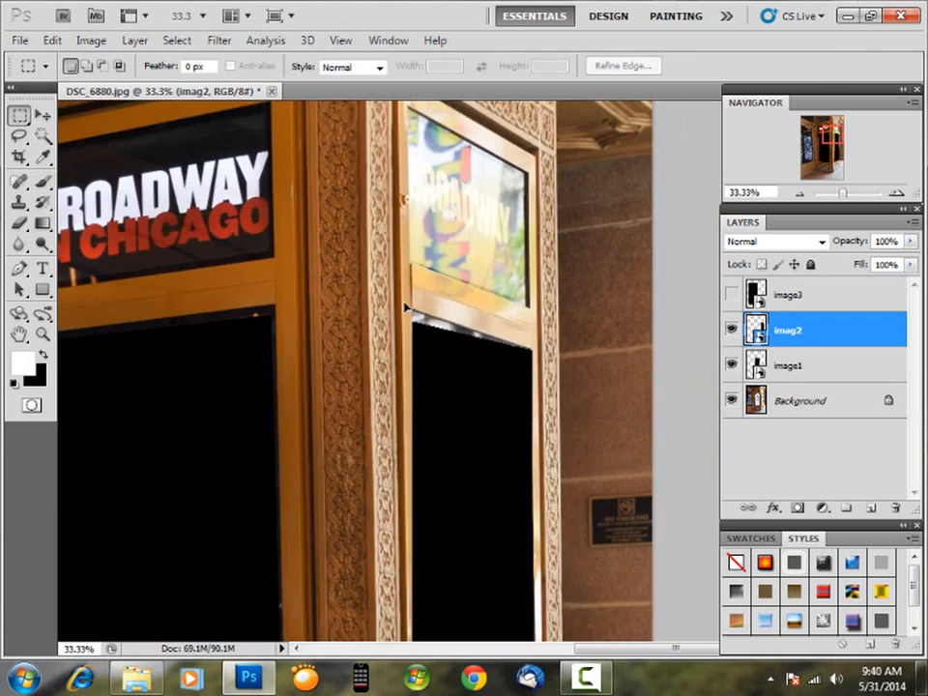
pyautogui.hotkey('ctrl', '-')
pyautogui.hotkey('ctrl', '-')
pyautogui.hotkey('ctrl', '-')
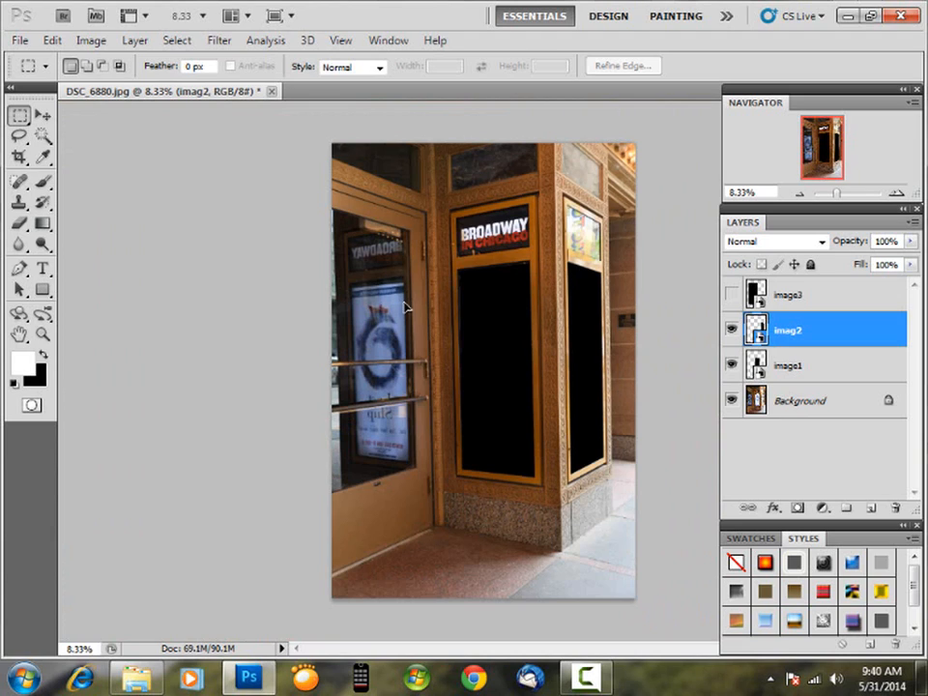
pyautogui.click(836, 300)
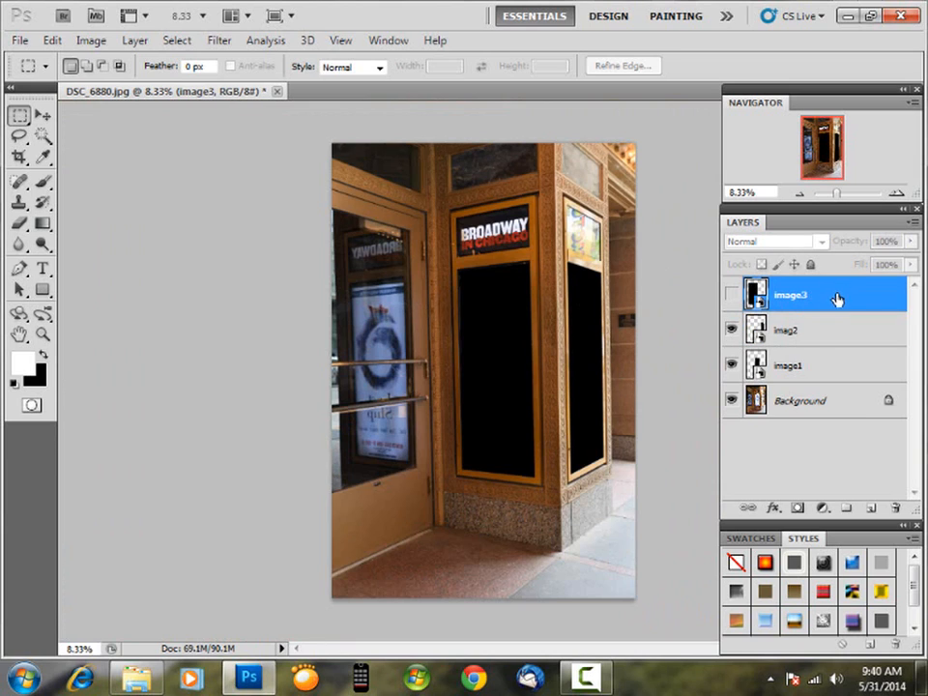
pyautogui.click(732, 295)
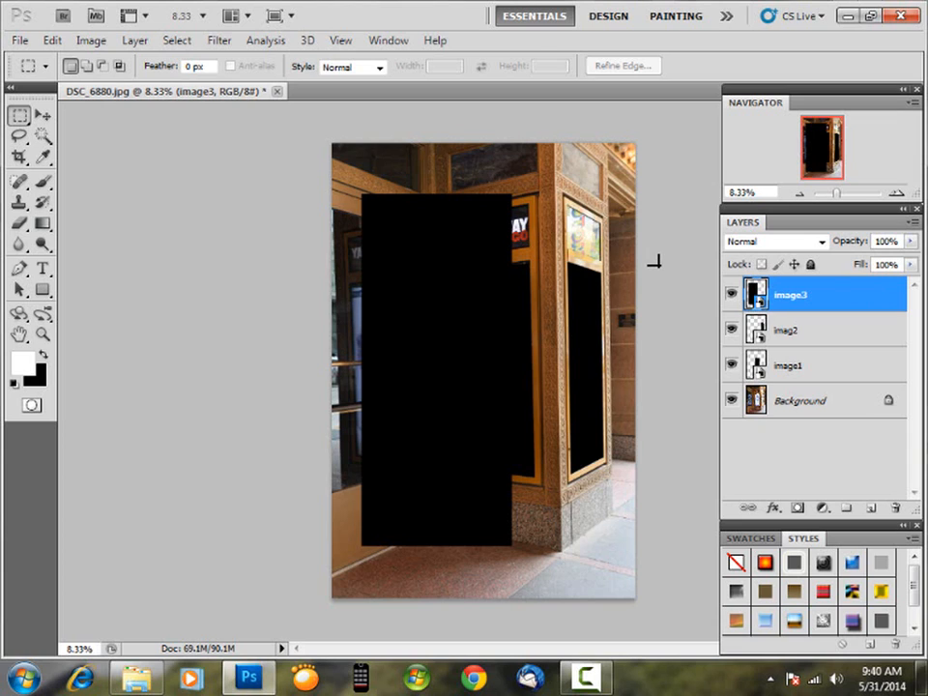
pyautogui.hotkey('ctrl', 't')
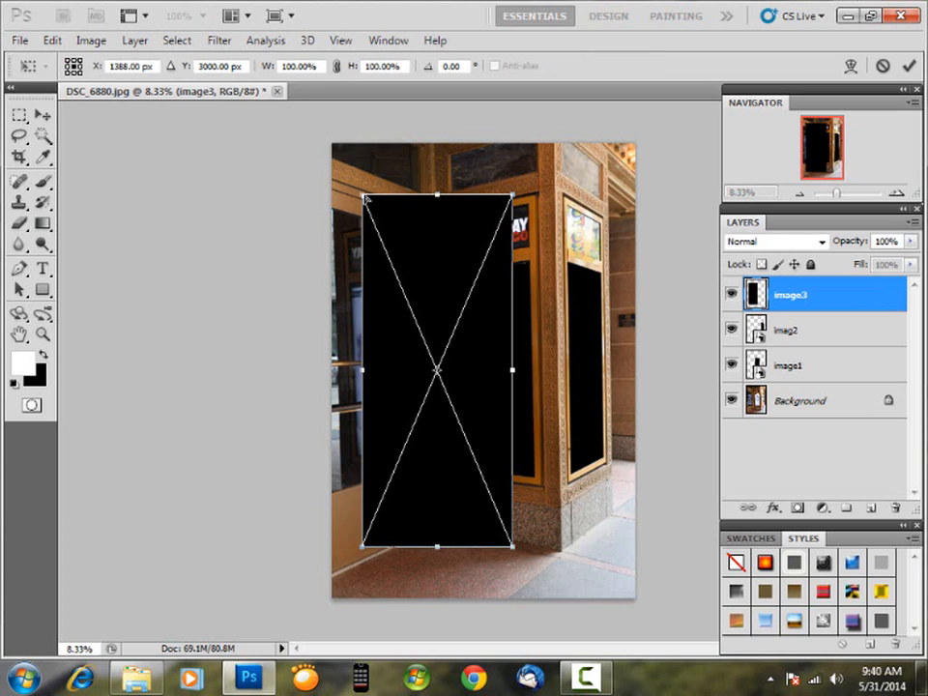
pyautogui.moveTo(365, 198); pyautogui.dragTo(351, 285)
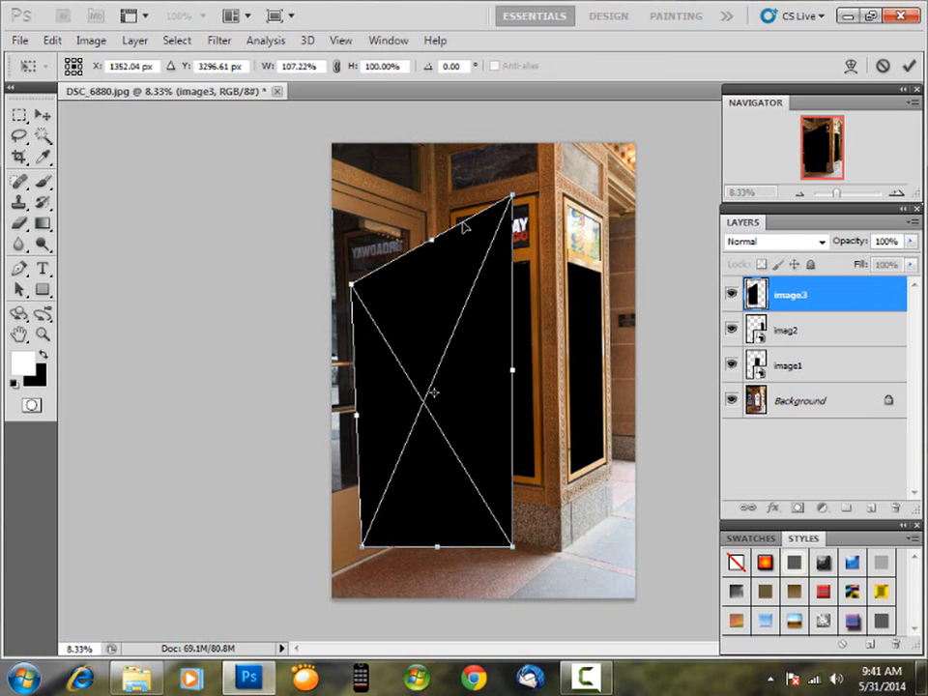
pyautogui.press('Escape')
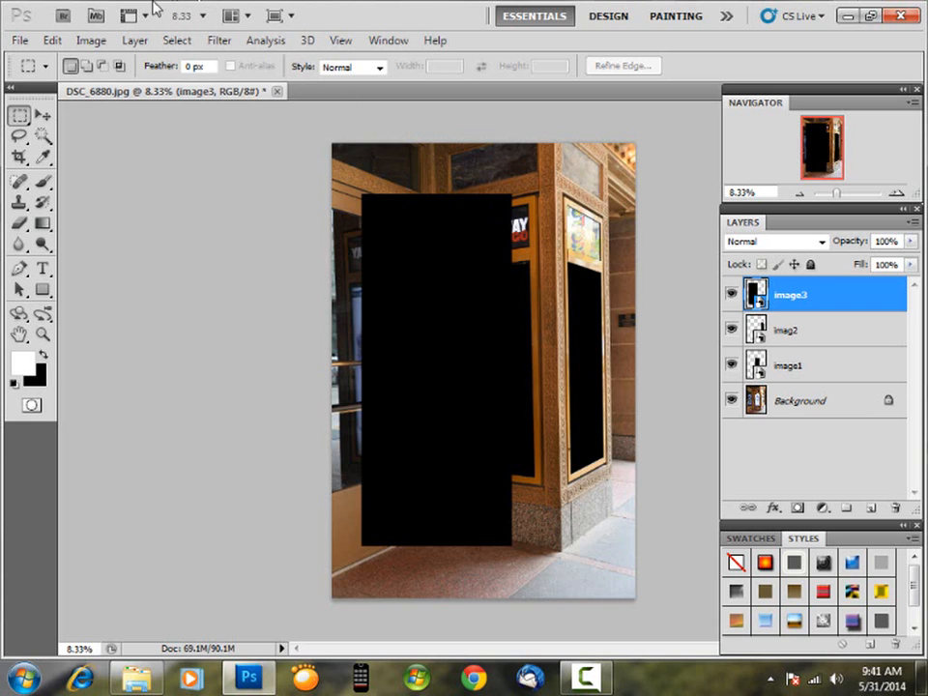
# Flip the image3 placeholder horizontally
pyautogui.click(54, 41)
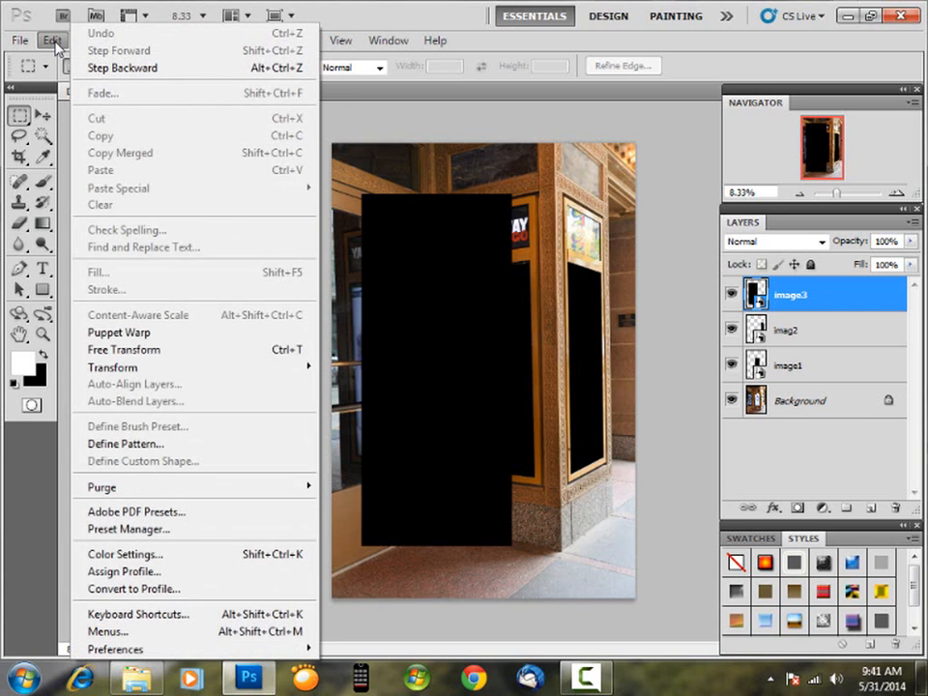
pyautogui.moveTo(129, 369)
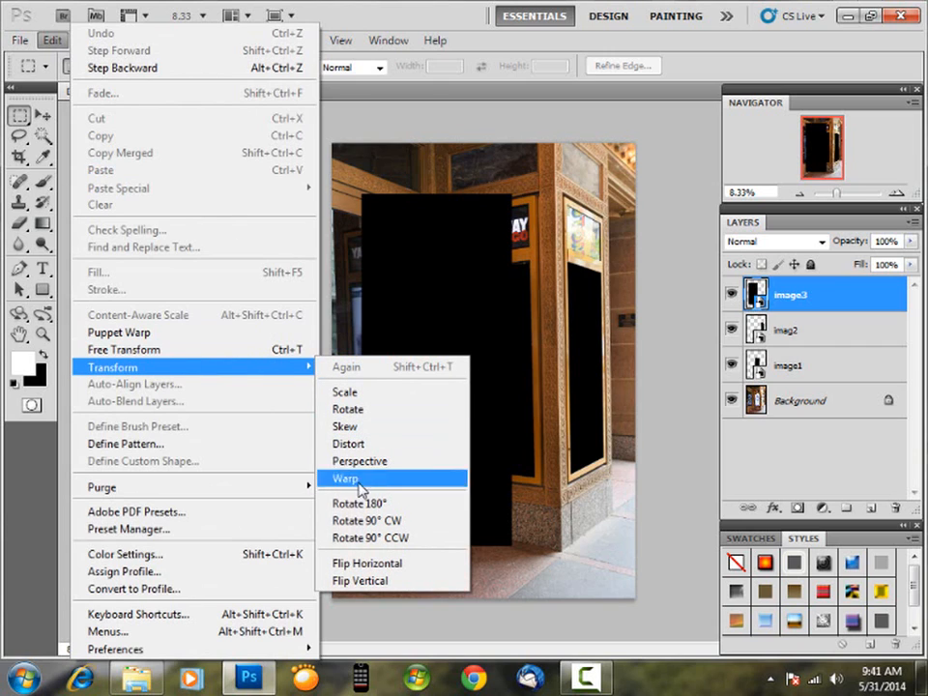
pyautogui.click(363, 565)
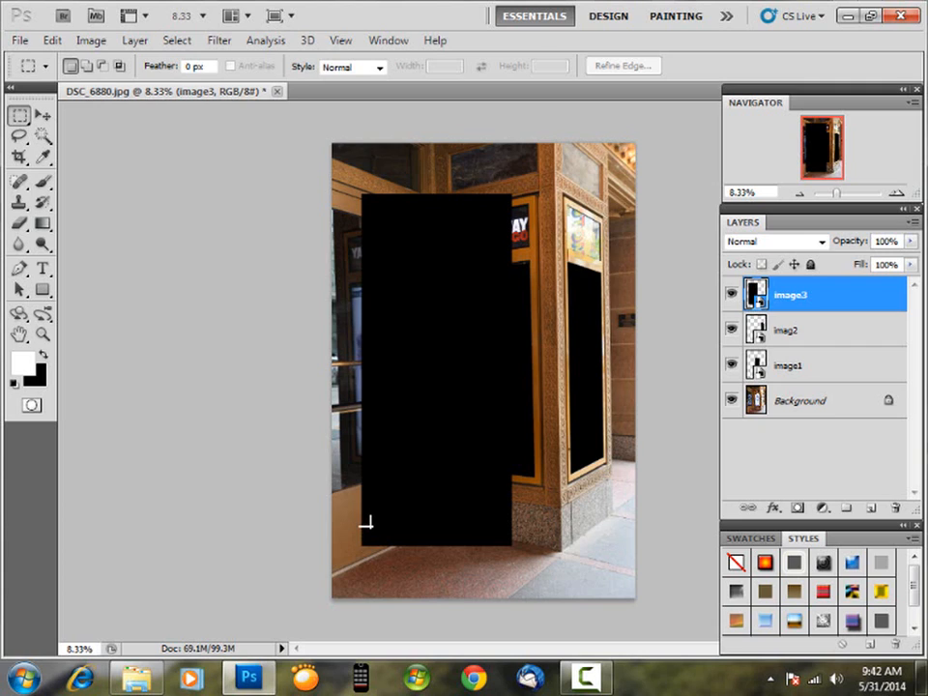
# Free-transform the image3 placeholder, distorting its four corners roughly onto the reflected poster panel in the glass door
pyautogui.hotkey('ctrl', 't')
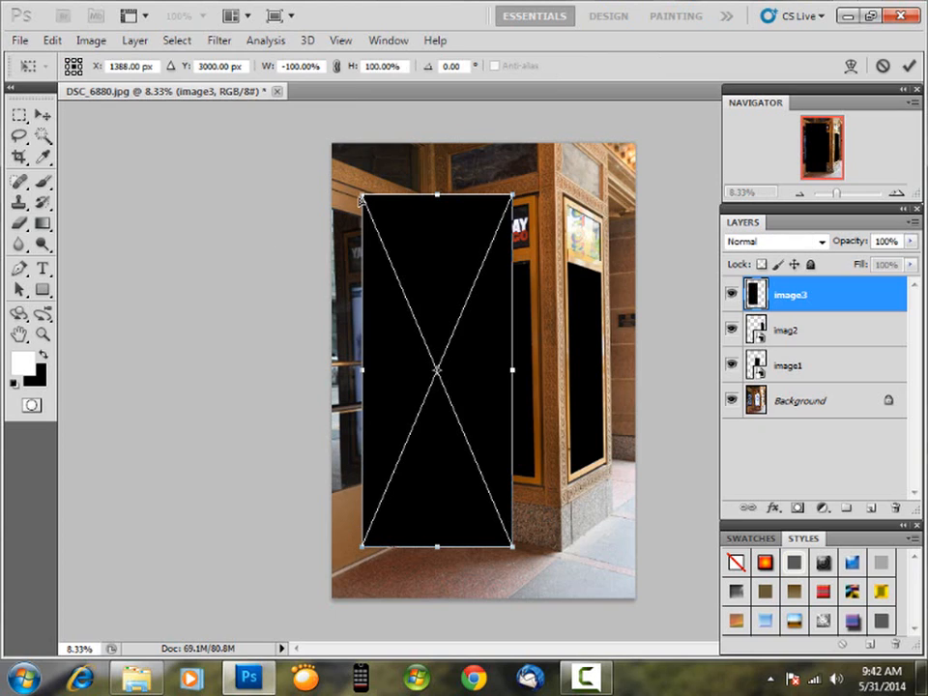
pyautogui.moveTo(362, 196); pyautogui.dragTo(349, 288)
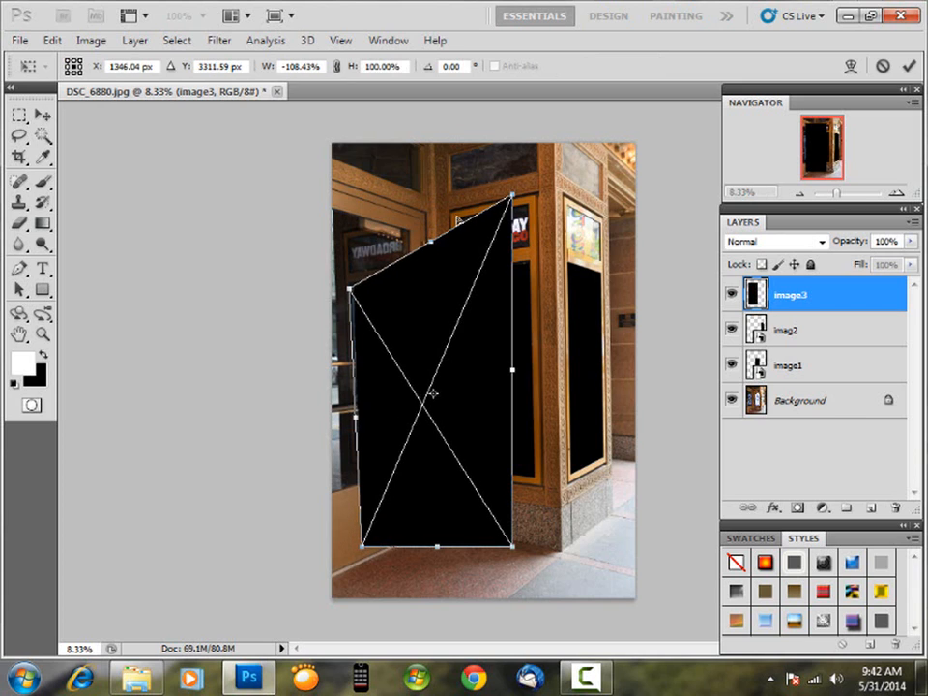
pyautogui.moveTo(510, 205); pyautogui.dragTo(403, 281)
pyautogui.moveTo(364, 548); pyautogui.dragTo(358, 453)
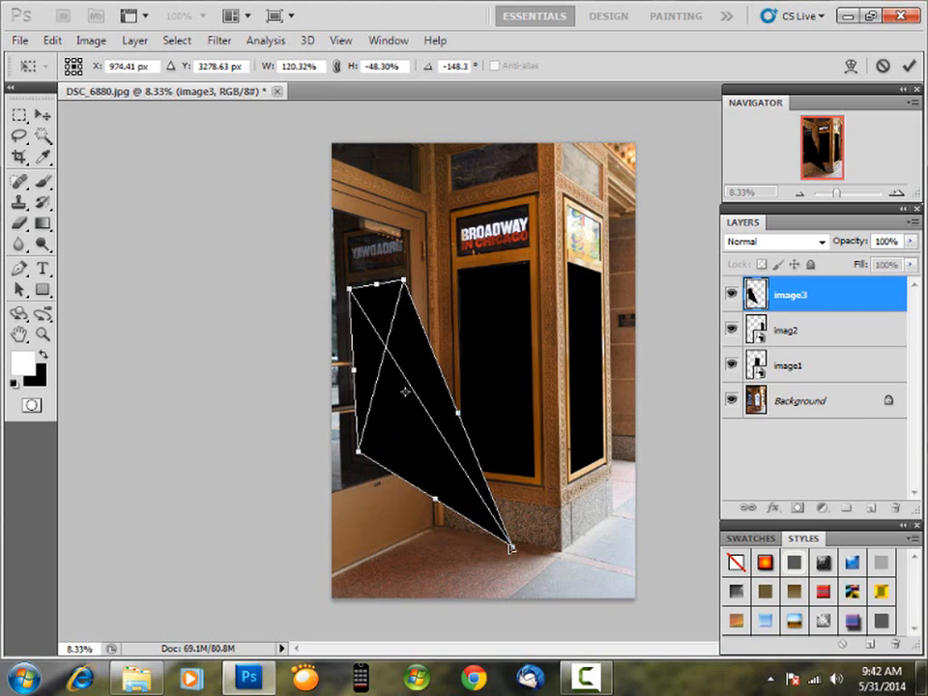
pyautogui.moveTo(511, 546); pyautogui.dragTo(407, 461)
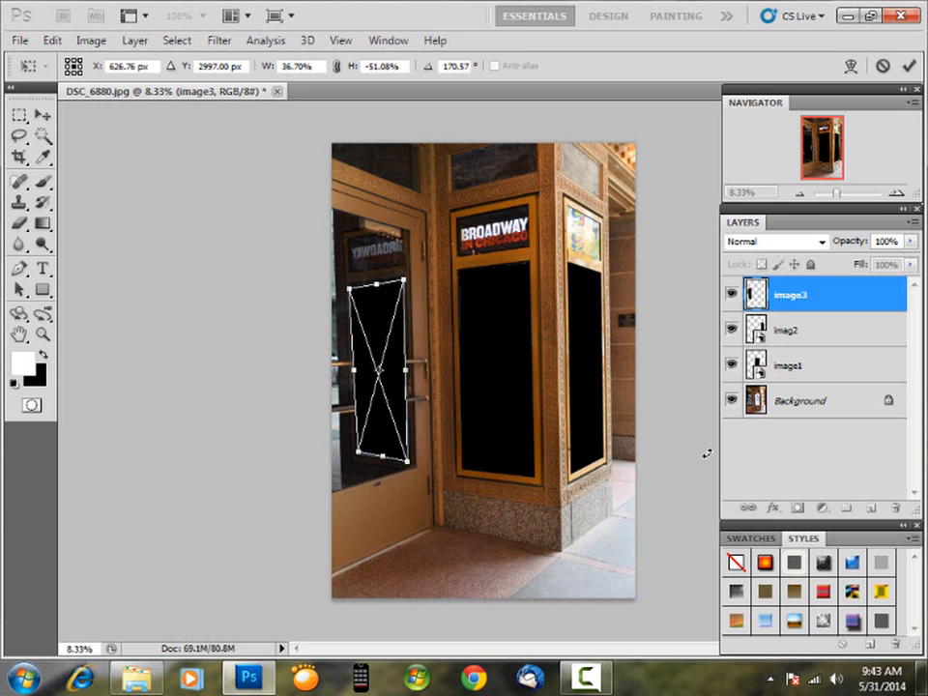
# Align the lower-right and lower-left corners of the image3 placeholder with the bottom edge of the reflected poster
pyautogui.hotkey('ctrl', '+')
pyautogui.hotkey('ctrl', '+')
pyautogui.hotkey('ctrl', '+')
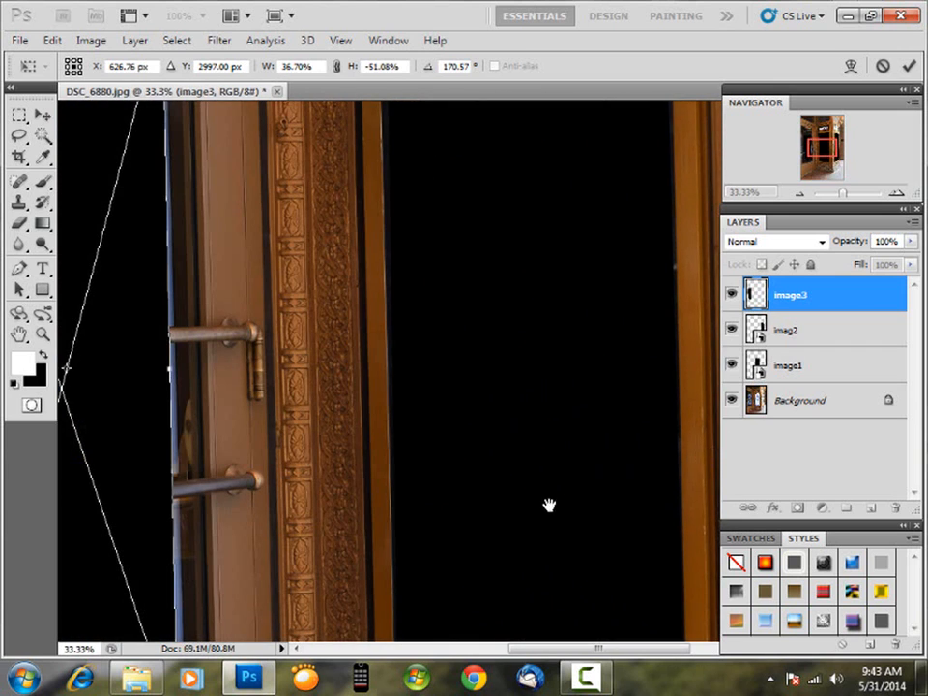
pyautogui.moveTo(223, 438); pyautogui.dragTo(411, 440)
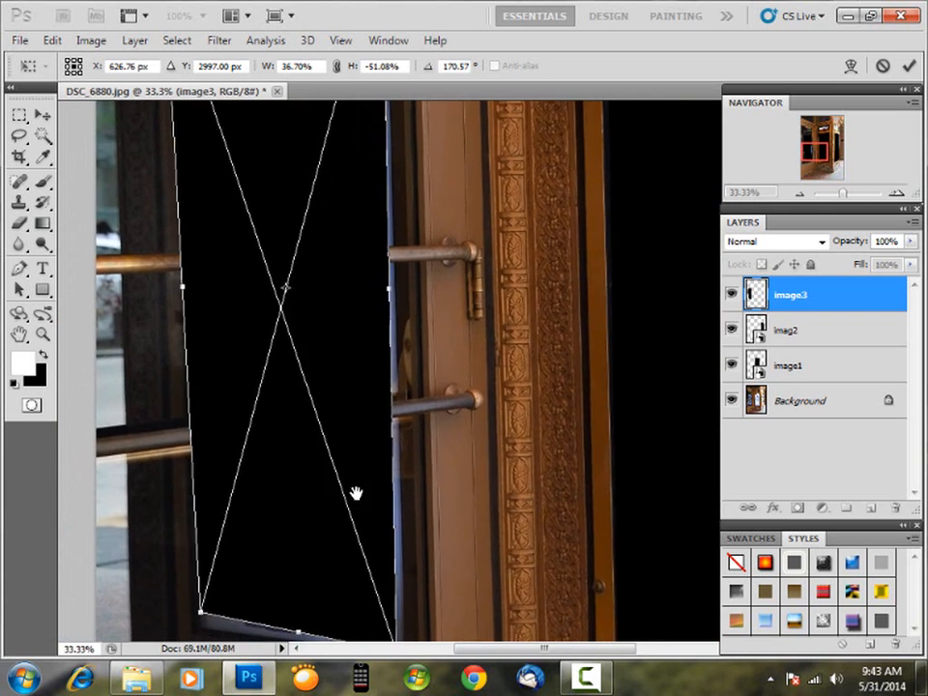
pyautogui.moveTo(357, 493); pyautogui.dragTo(380, 408)
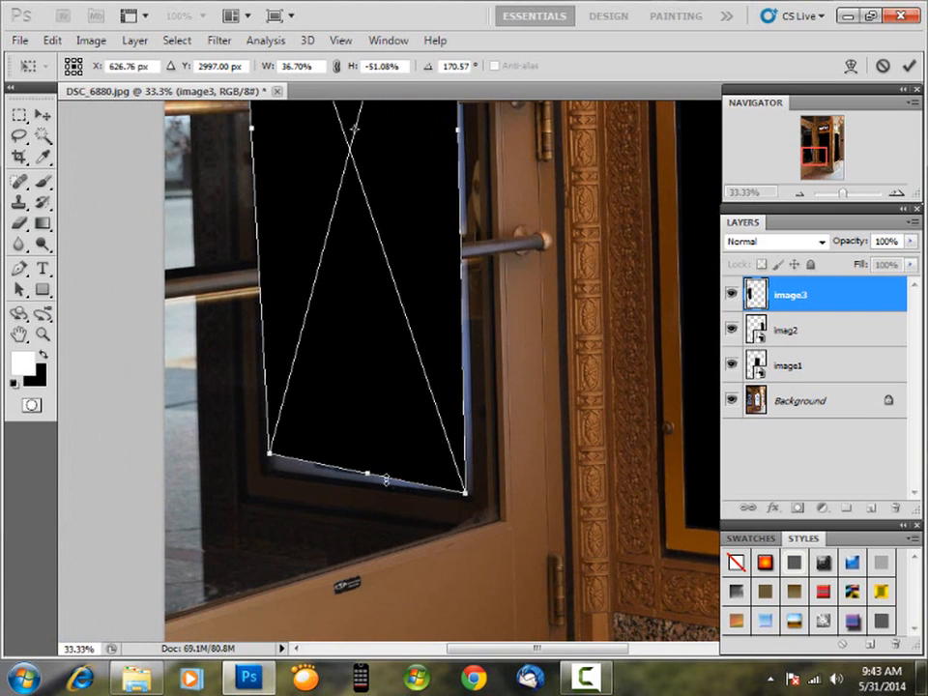
pyautogui.moveTo(465, 496); pyautogui.dragTo(474, 499)
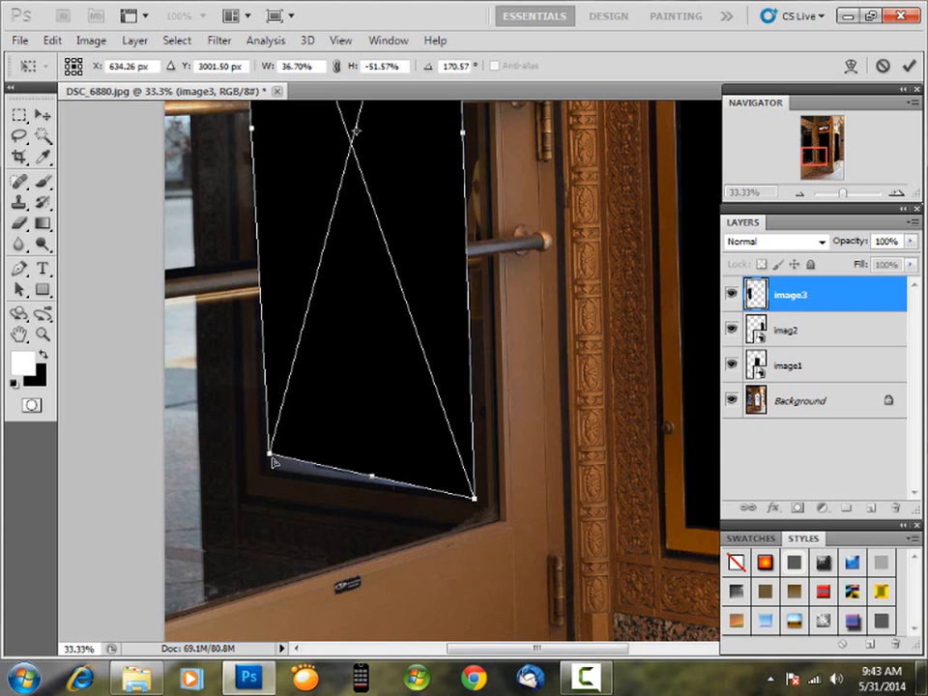
pyautogui.moveTo(276, 467); pyautogui.dragTo(274, 478)
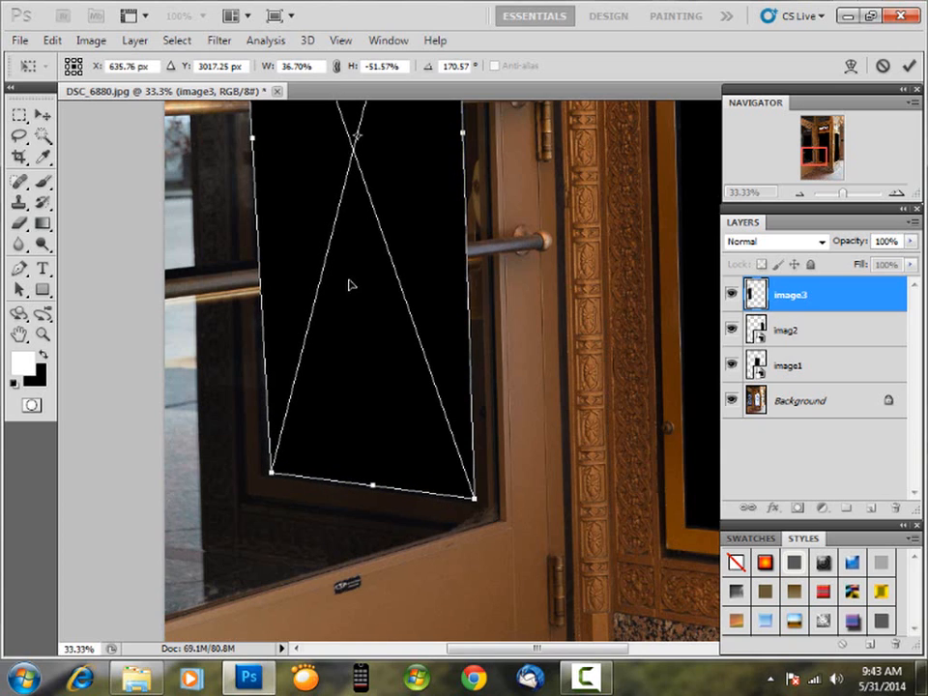
# Fit the upper corners and top edge of the image3 placeholder to the reflected frame below the mirrored Broadway sign
pyautogui.moveTo(342, 287); pyautogui.dragTo(355, 503)
pyautogui.moveTo(373, 239); pyautogui.dragTo(386, 522)
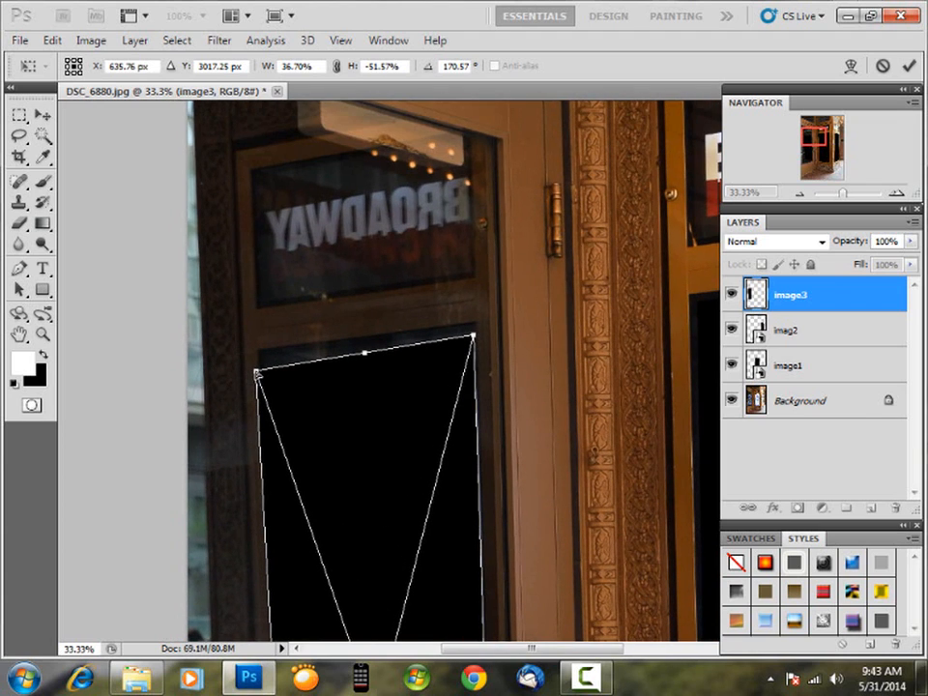
pyautogui.moveTo(256, 371)
pyautogui.mouseDown()
pyautogui.moveTo(295, 367)
pyautogui.moveTo(278, 372)
pyautogui.moveTo(265, 361)
pyautogui.mouseUp()
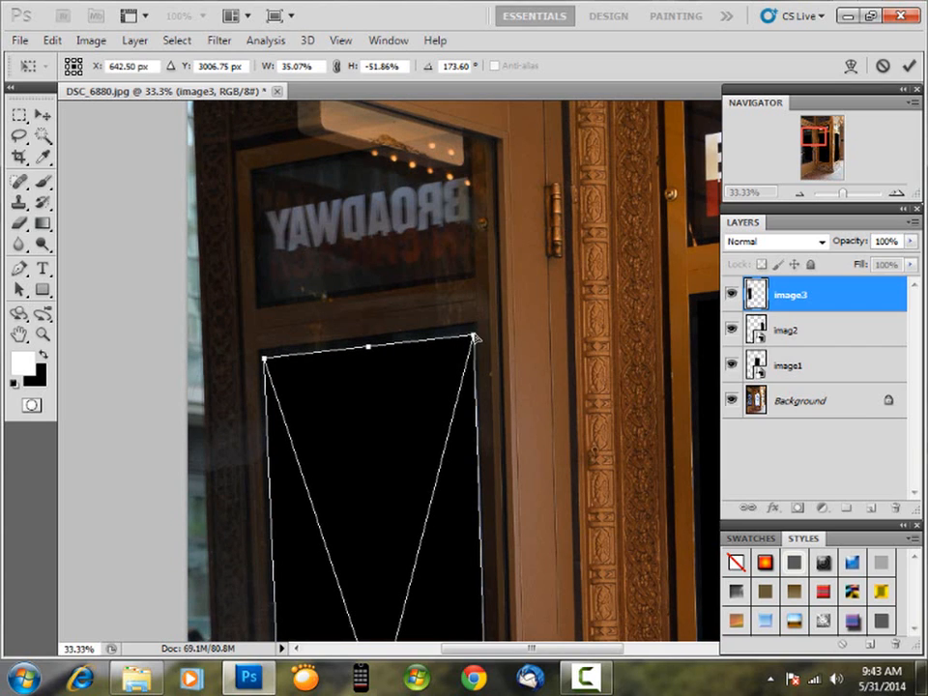
pyautogui.moveTo(473, 336)
pyautogui.mouseDown()
pyautogui.moveTo(458, 344)
pyautogui.moveTo(477, 334)
pyautogui.mouseUp()
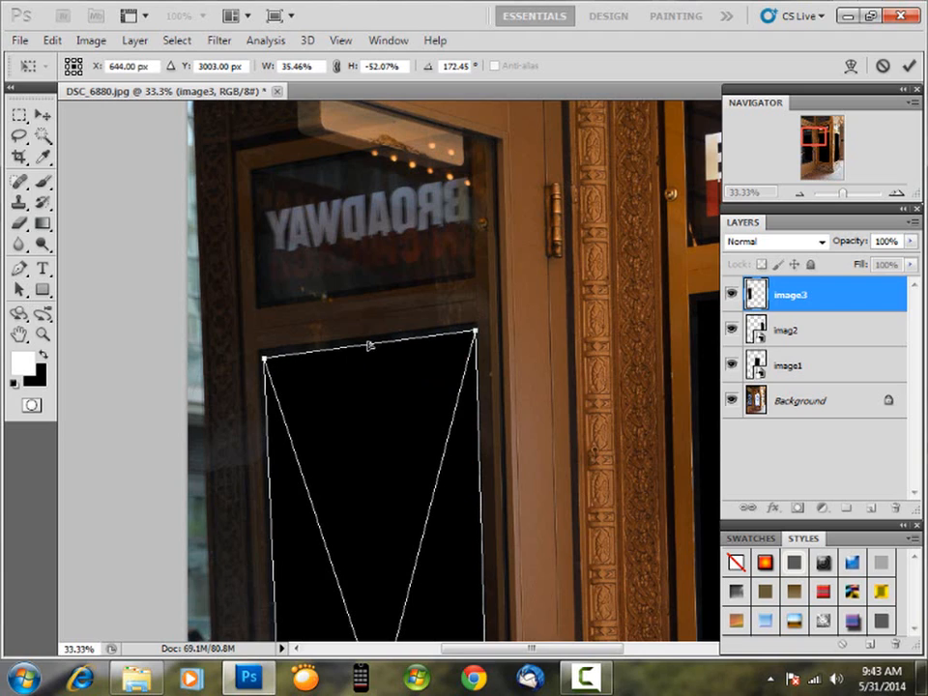
pyautogui.moveTo(369, 346); pyautogui.dragTo(367, 339)
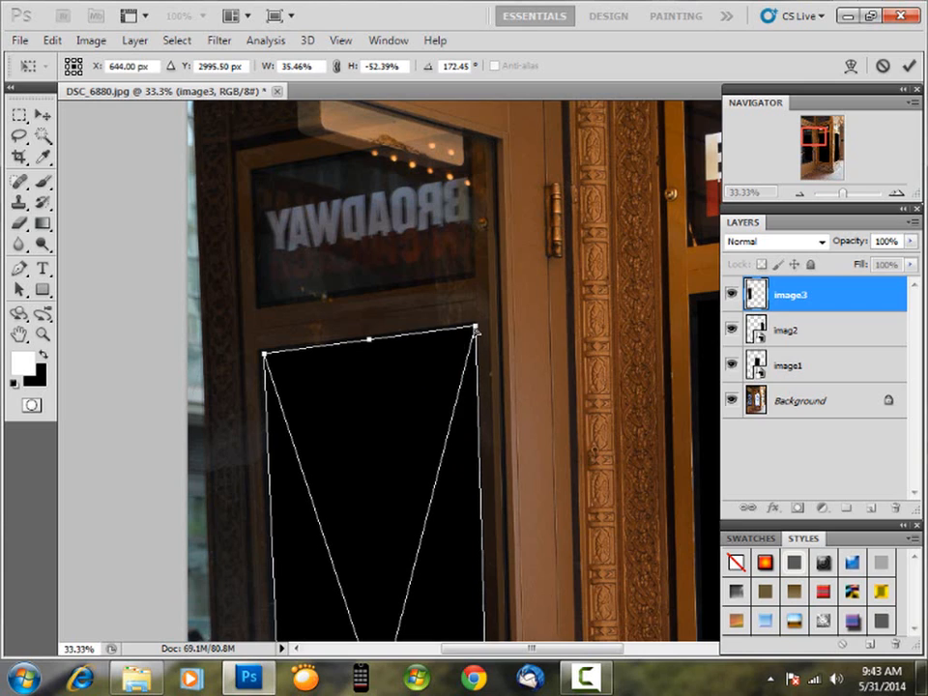
pyautogui.moveTo(476, 330); pyautogui.dragTo(475, 331)
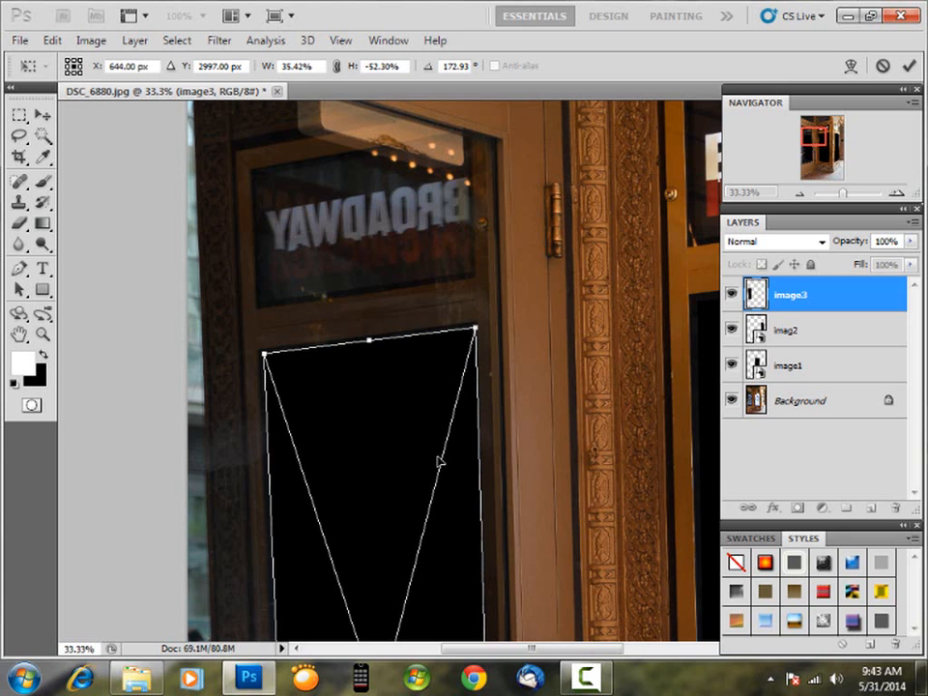
# Fine-tune the lower-right and lower-left corners of the image3 placeholder against the reflected frame's inner edges
pyautogui.scroll(-3, 417, 489)
pyautogui.scroll(-6, 417, 496)
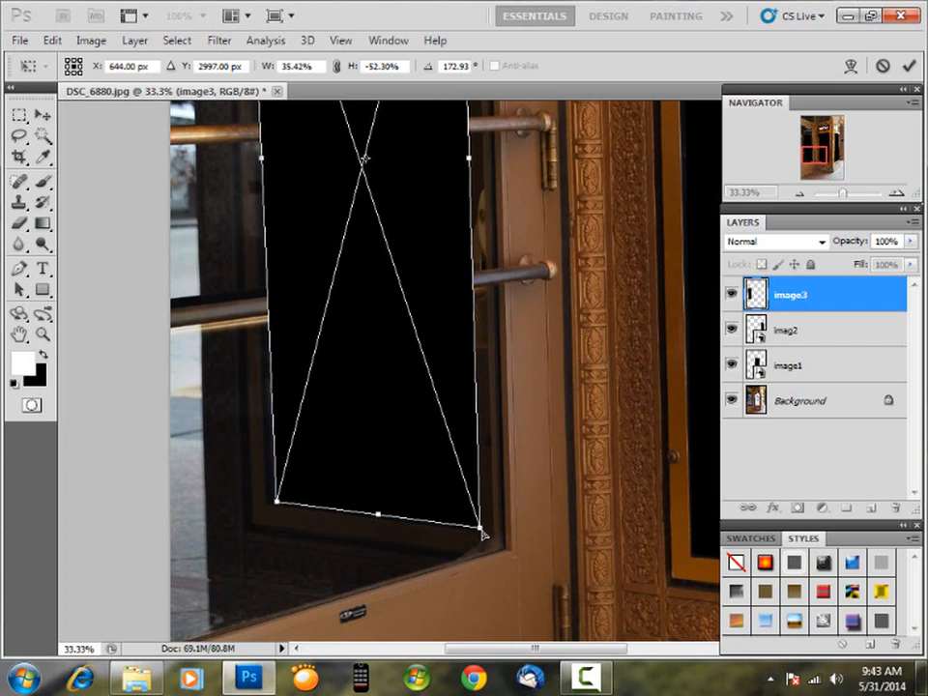
pyautogui.moveTo(483, 535)
pyautogui.mouseDown()
pyautogui.moveTo(479, 517)
pyautogui.moveTo(480, 533)
pyautogui.mouseUp()
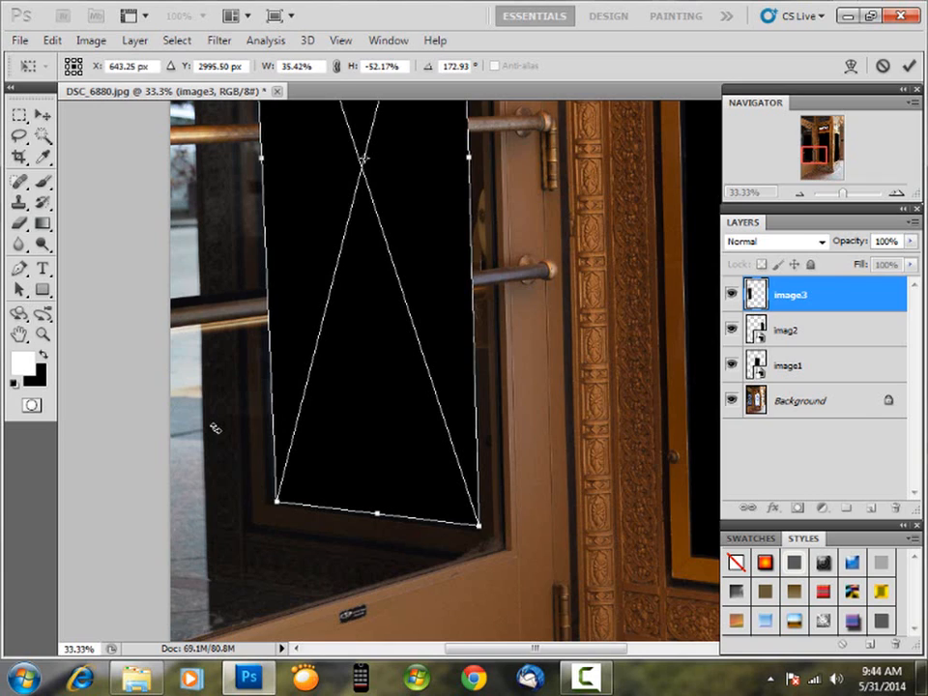
pyautogui.press('Return')
pyautogui.moveTo(276, 509); pyautogui.dragTo(267, 499)
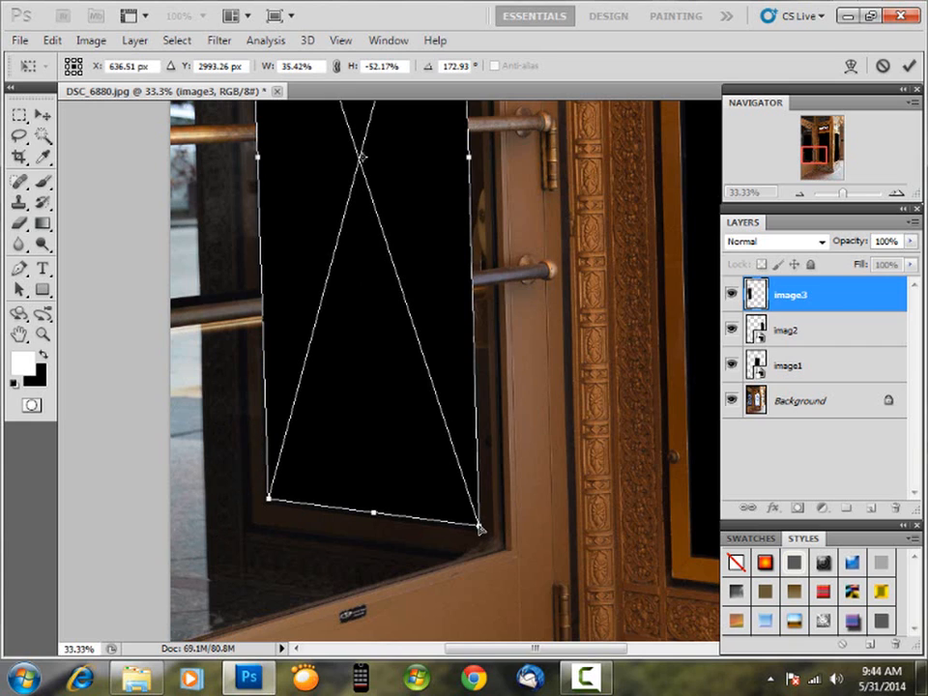
pyautogui.moveTo(479, 528); pyautogui.dragTo(483, 529)
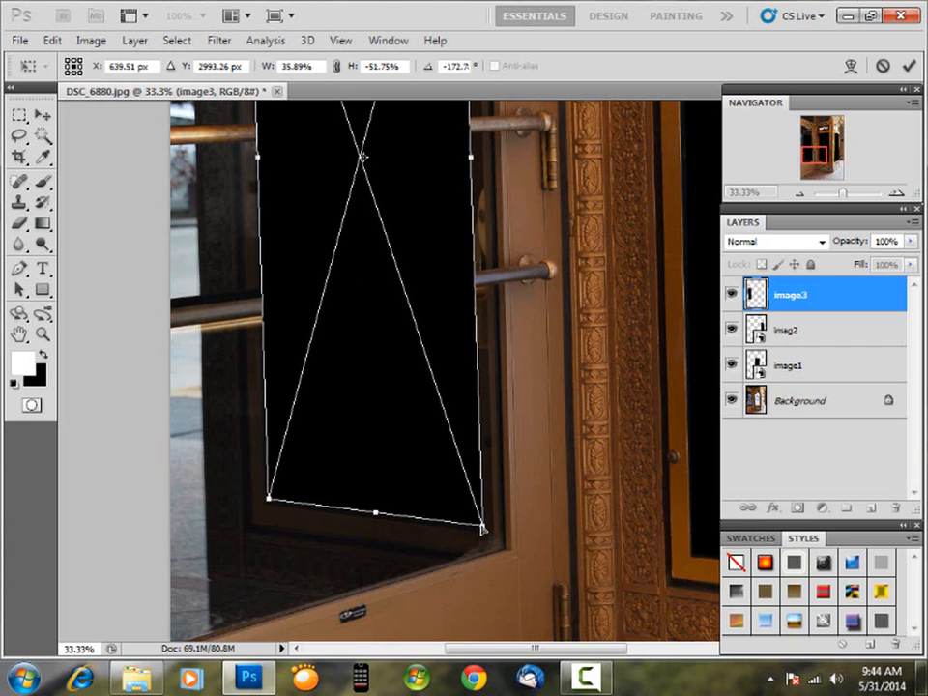
# Check the image3 placeholder's fit from top to bottom and apply the free transform
pyautogui.moveTo(408, 290); pyautogui.dragTo(390, 270)
pyautogui.scroll(10, 410, 304)
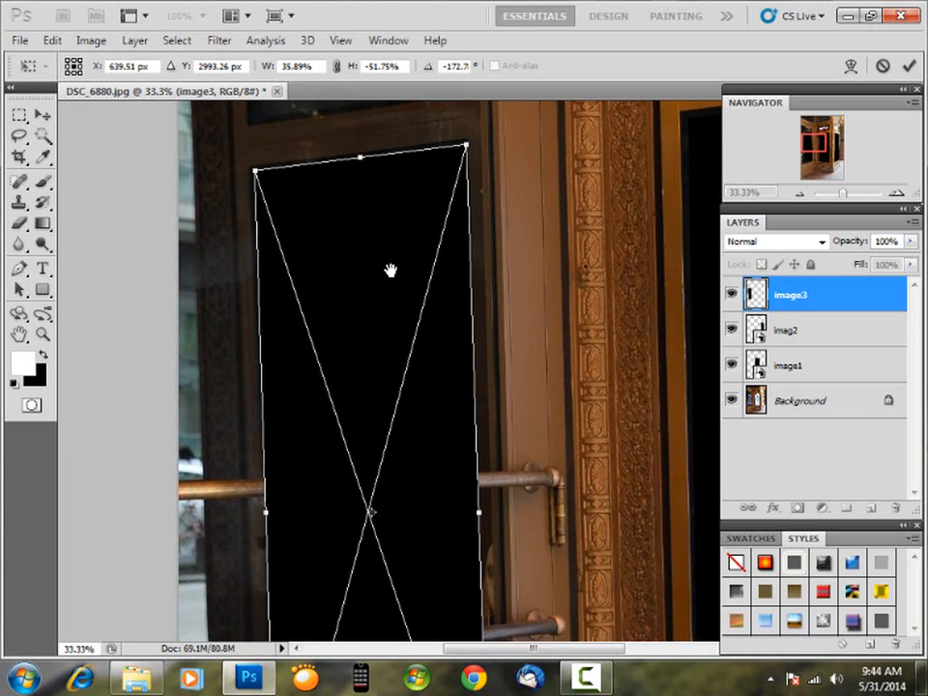
pyautogui.press('Return')
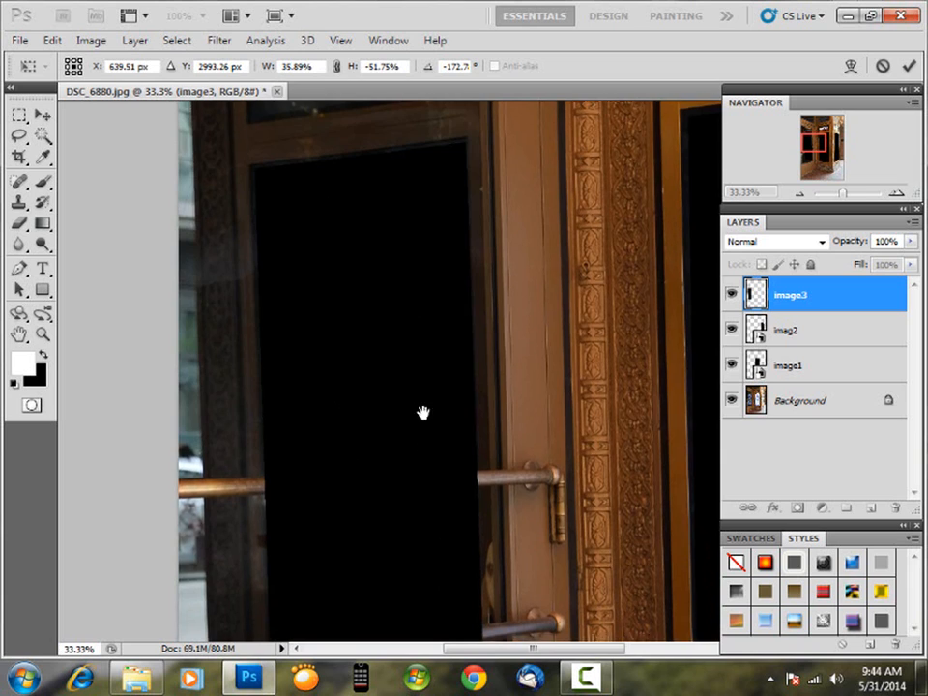
pyautogui.moveTo(422, 412); pyautogui.dragTo(390, 363)
pyautogui.moveTo(386, 410); pyautogui.dragTo(435, 393)
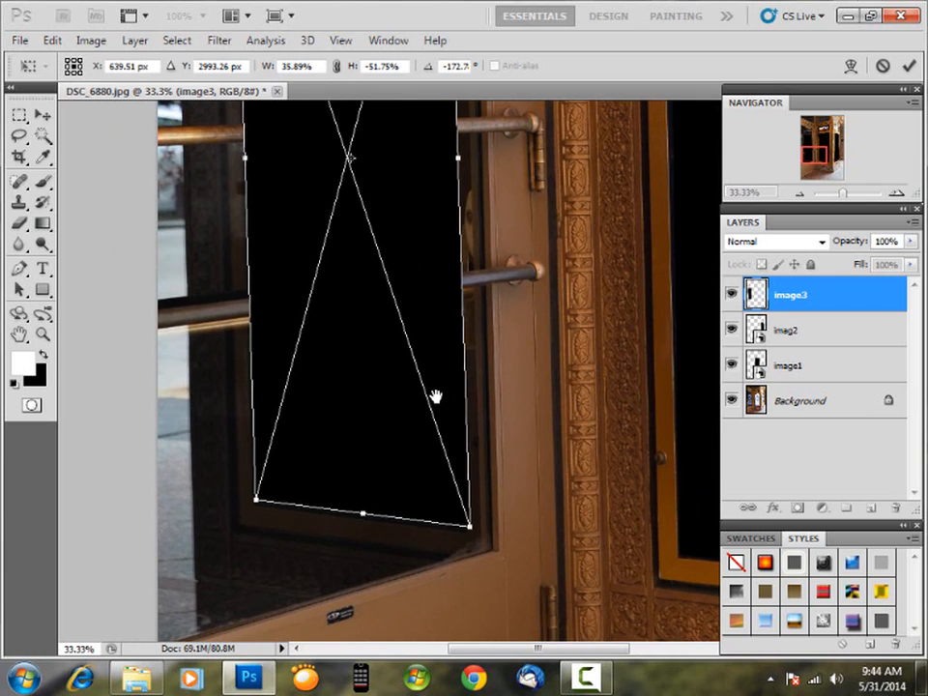
pyautogui.press('m')
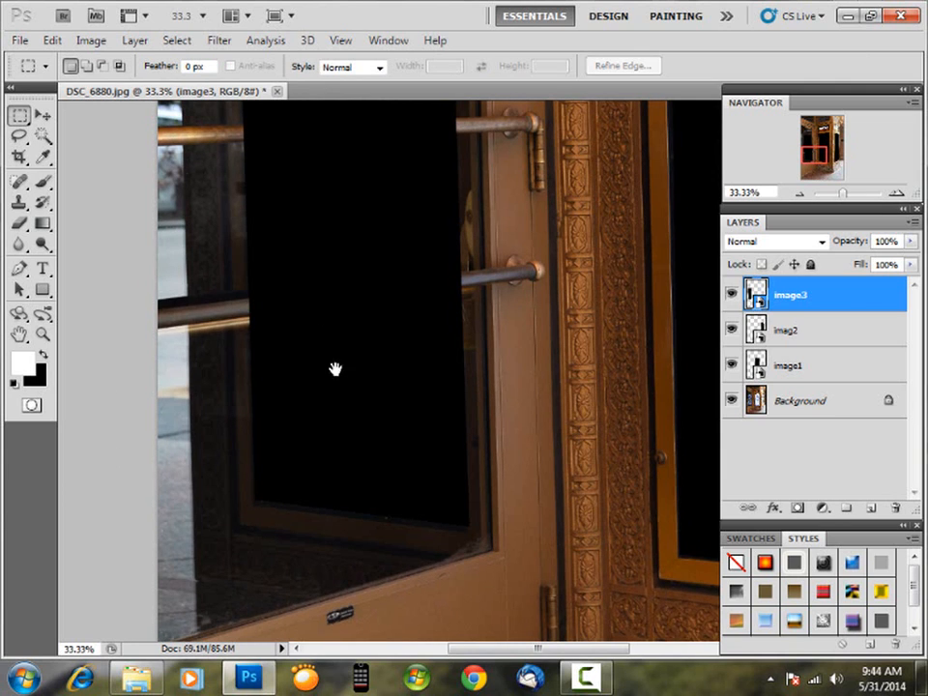
# Add a layer mask to the image3 layer and activate the Pen tool
pyautogui.moveTo(335, 368); pyautogui.dragTo(348, 464)
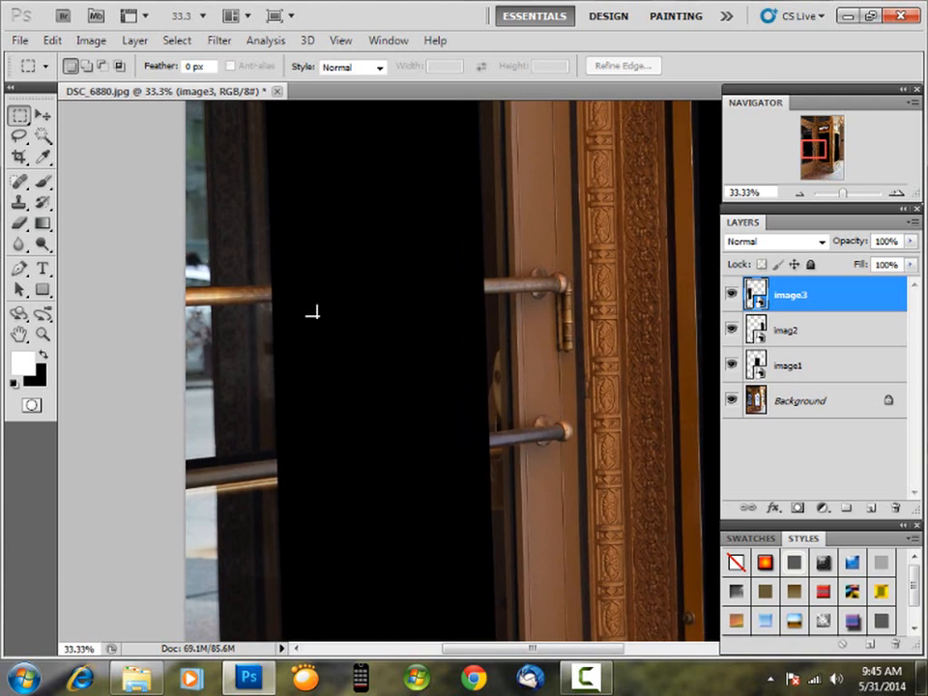
pyautogui.click(798, 509)
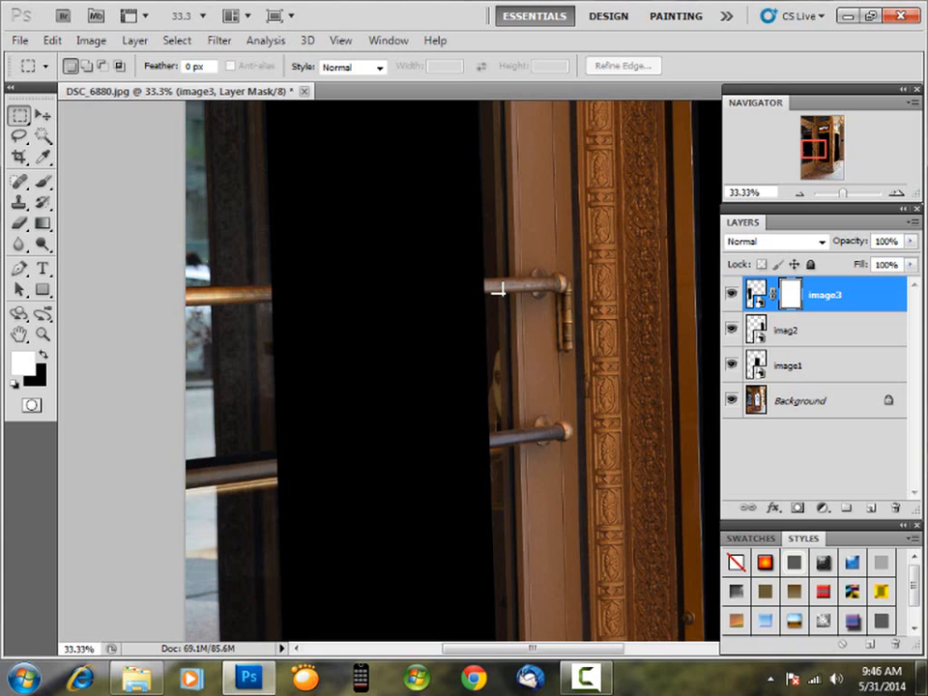
pyautogui.press('p')
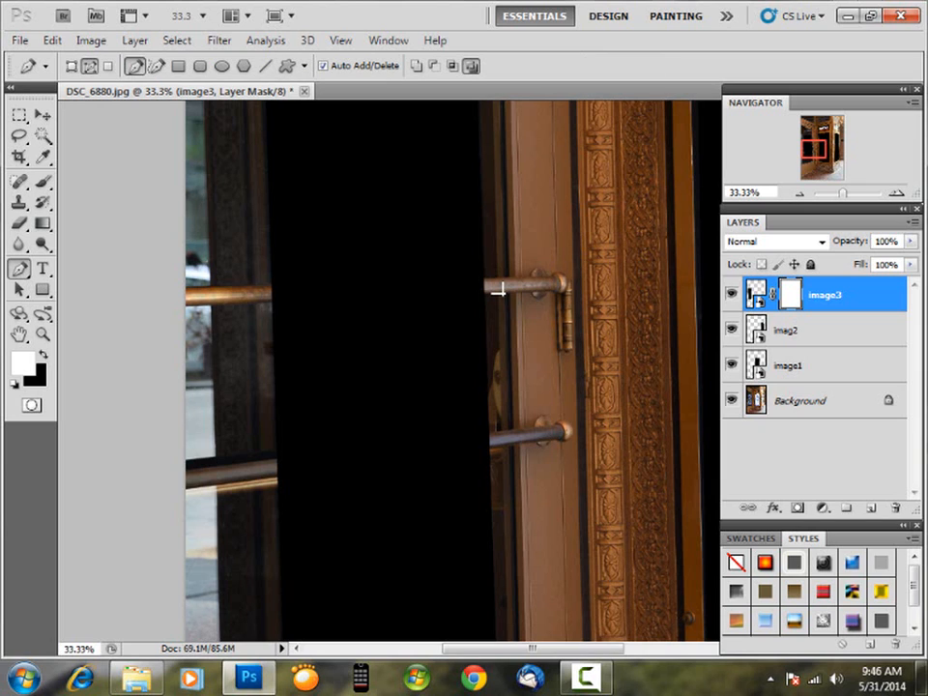
# Start a pen path along the lower edge of the upper door bar, spanning the full width of the black placeholder
pyautogui.hotkey('ctrl', '+')
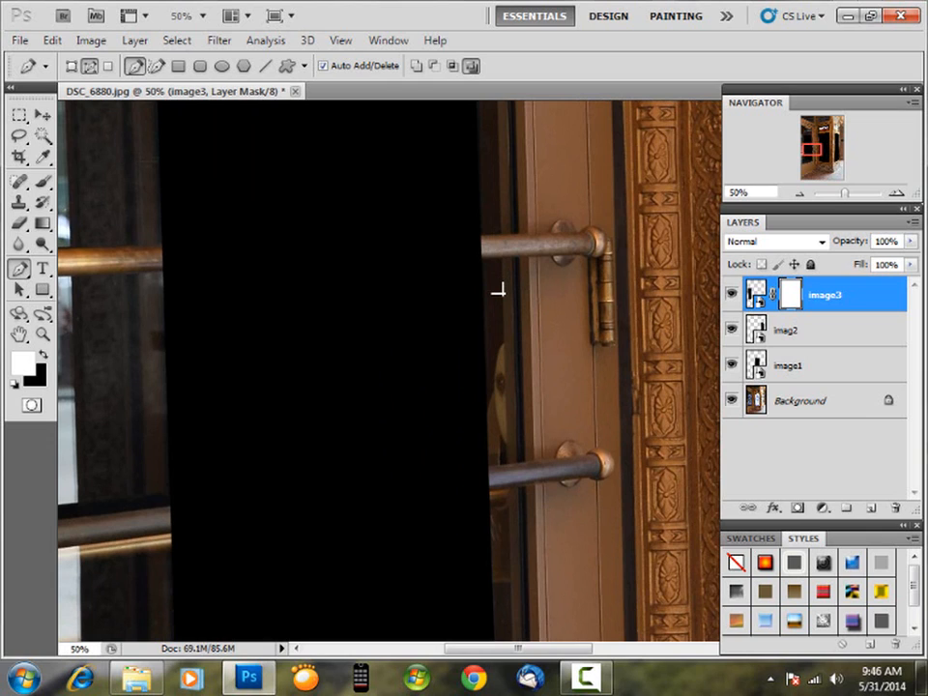
pyautogui.hotkey('ctrl', '+')
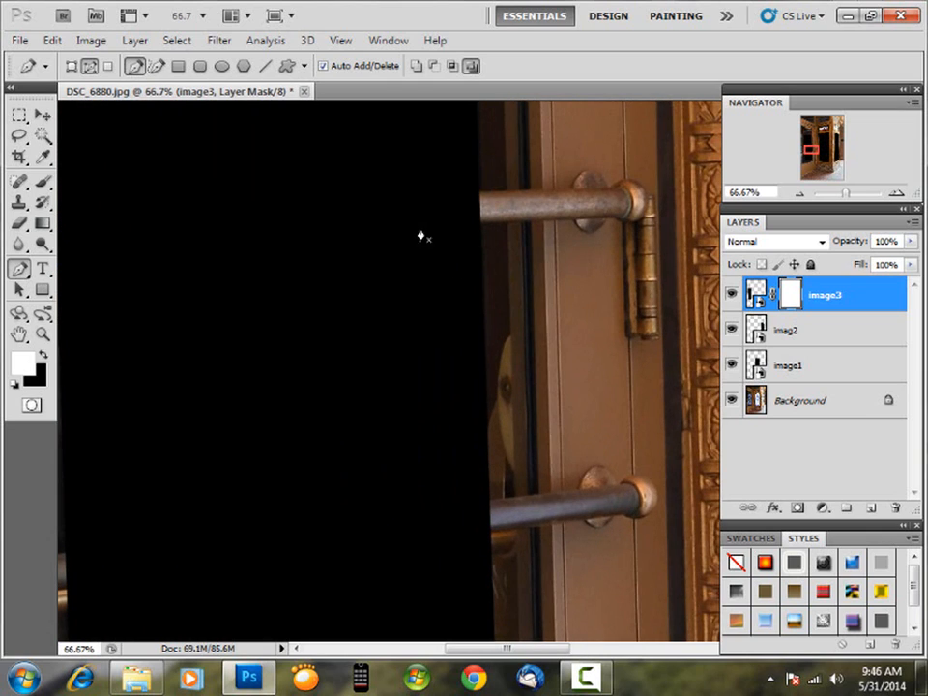
pyautogui.moveTo(425, 258); pyautogui.dragTo(441, 301)
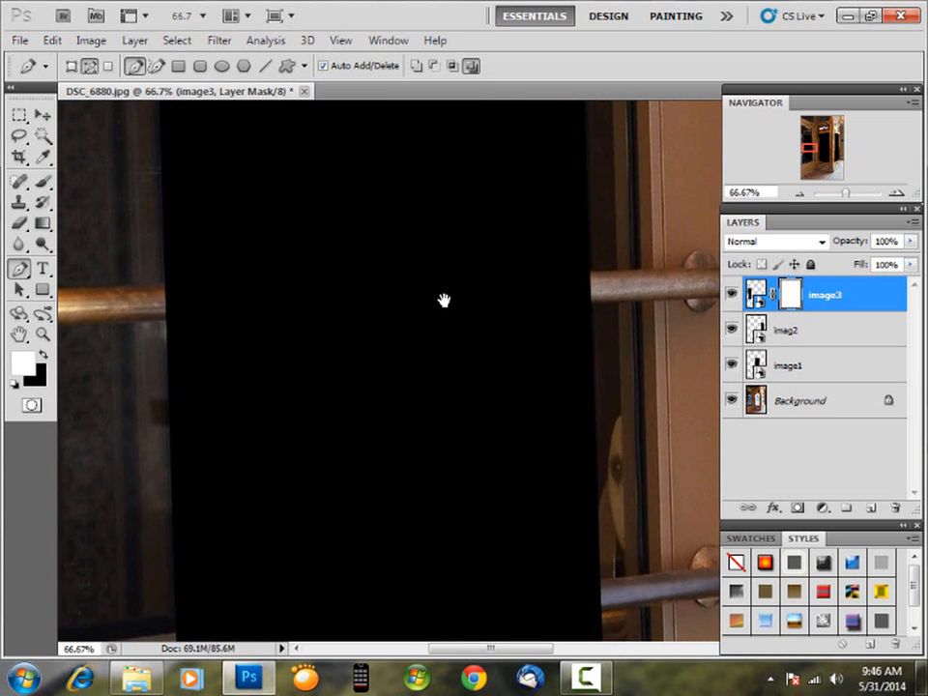
pyautogui.click(617, 300)
pyautogui.click(134, 317)
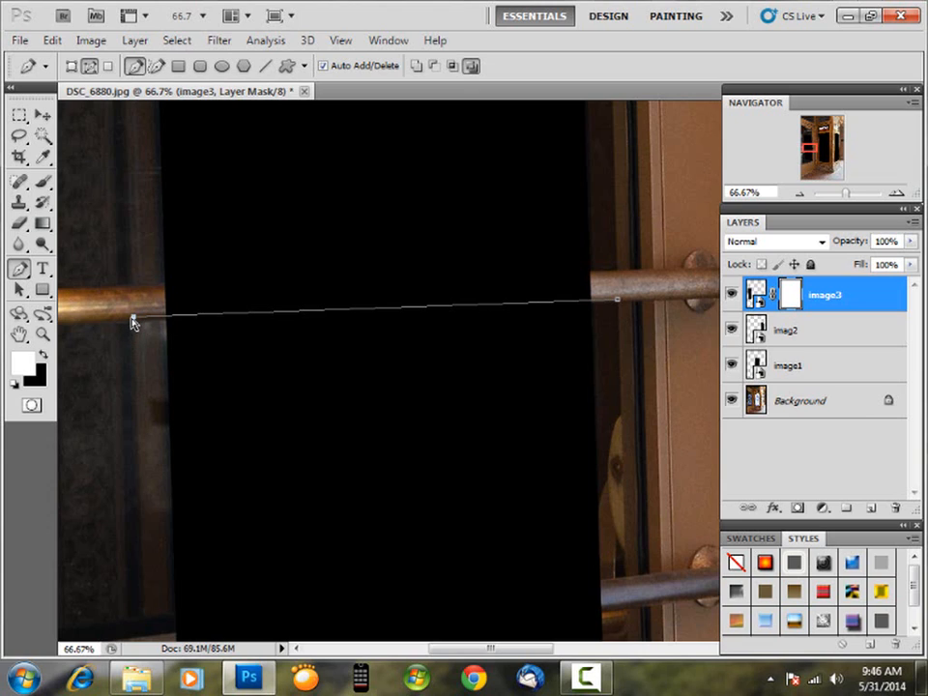
pyautogui.moveTo(133, 318)
pyautogui.mouseDown()
pyautogui.moveTo(130, 310)
pyautogui.moveTo(129, 331)
pyautogui.moveTo(127, 312)
pyautogui.moveTo(127, 322)
pyautogui.mouseUp()
pyautogui.moveTo(127, 322); pyautogui.dragTo(124, 323)
# Complete the closed pen path around the upper door bar by tracing its upper edge across the black placeholder
pyautogui.click(119, 288)
pyautogui.click(618, 272)
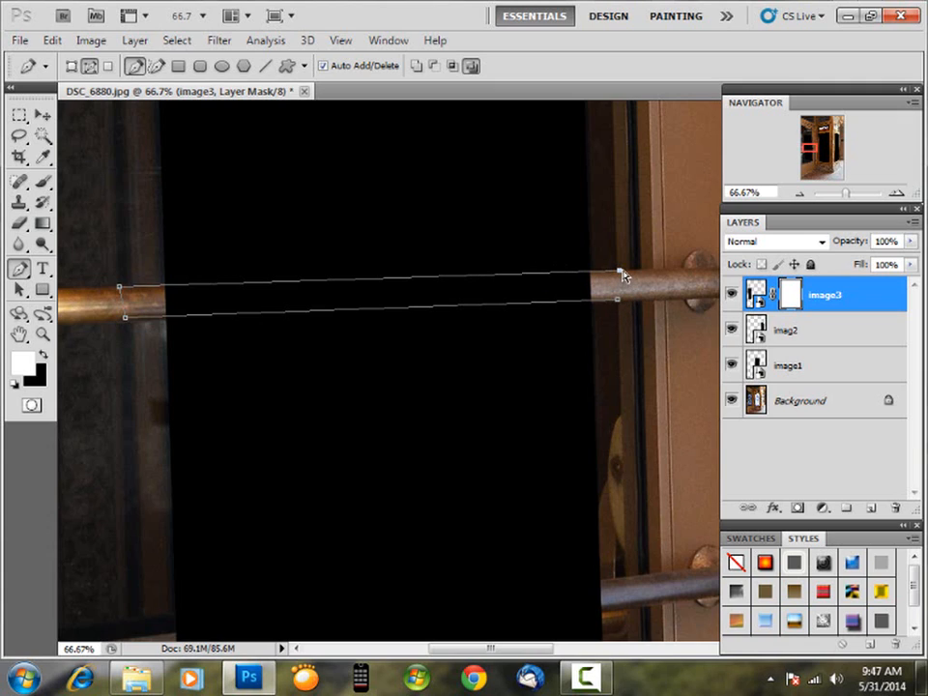
pyautogui.moveTo(622, 277); pyautogui.dragTo(620, 275)
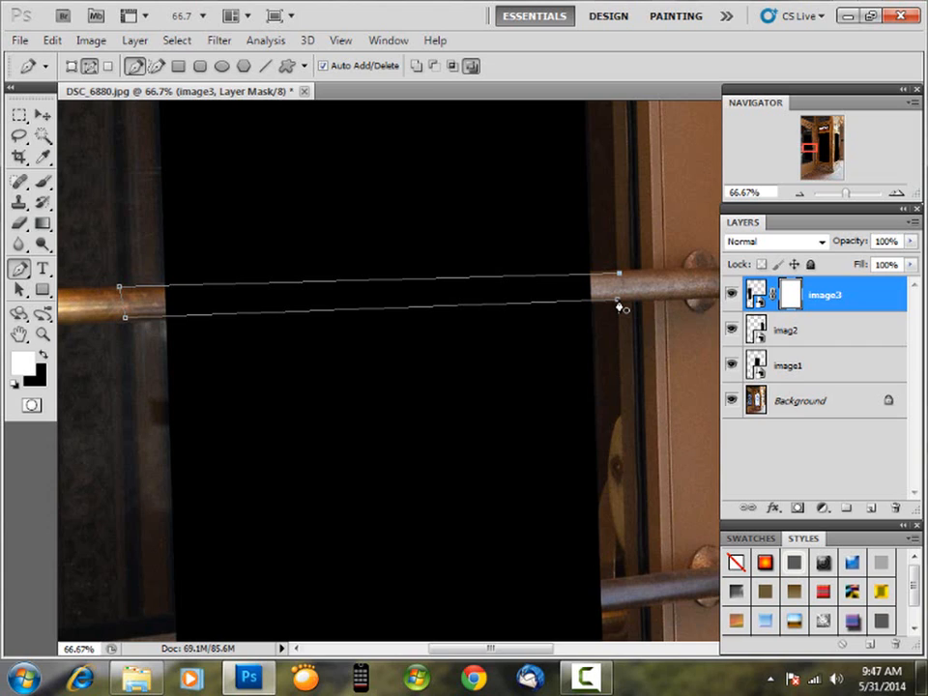
pyautogui.click(620, 306)
# Convert the upper bar's path into a new anti-aliased selection with a 1-pixel feather radius
pyautogui.rightClick(599, 298)
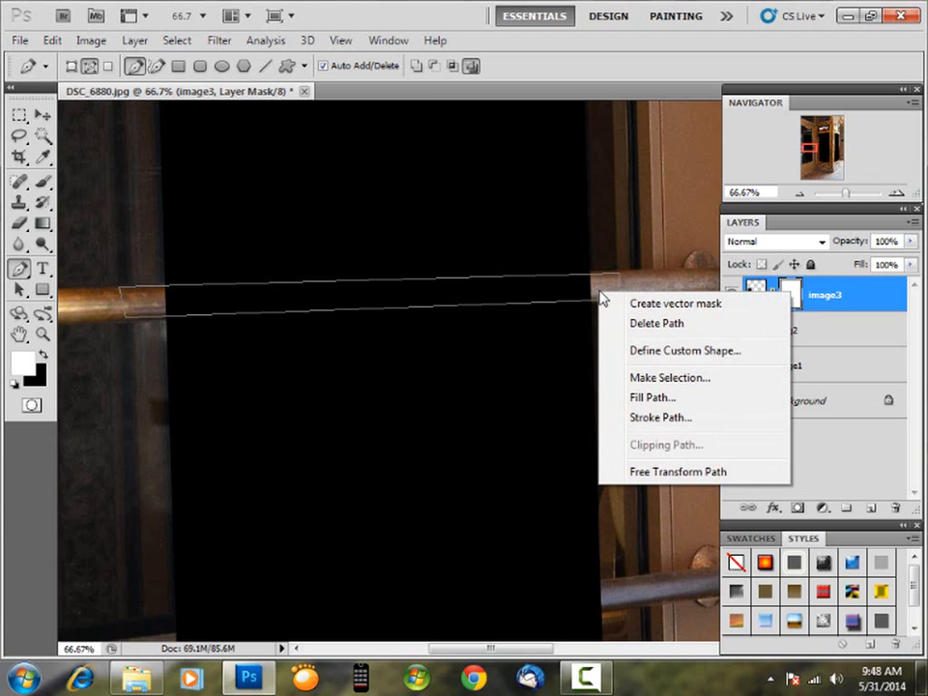
pyautogui.click(651, 380)
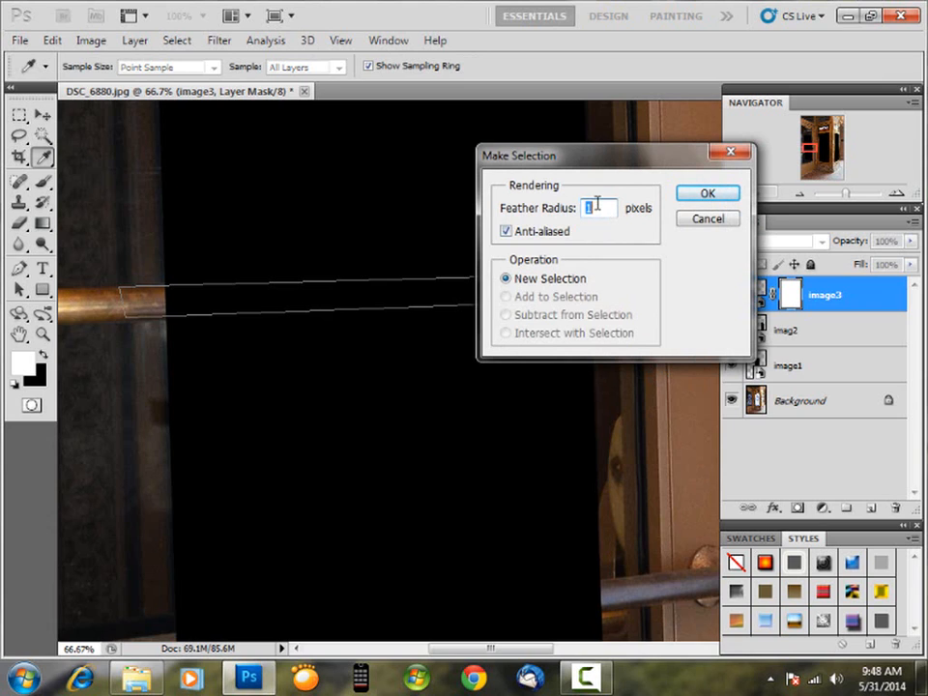
pyautogui.click(708, 197)
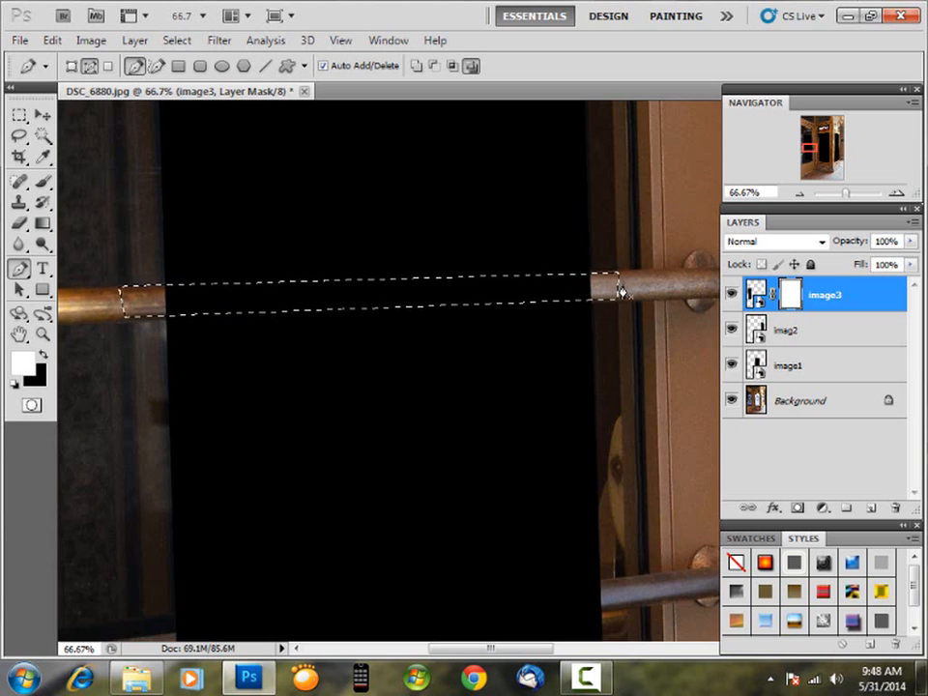
# Fill the upper bar selection on the image3 mask with black at 100% opacity and deselect
pyautogui.click(53, 41)
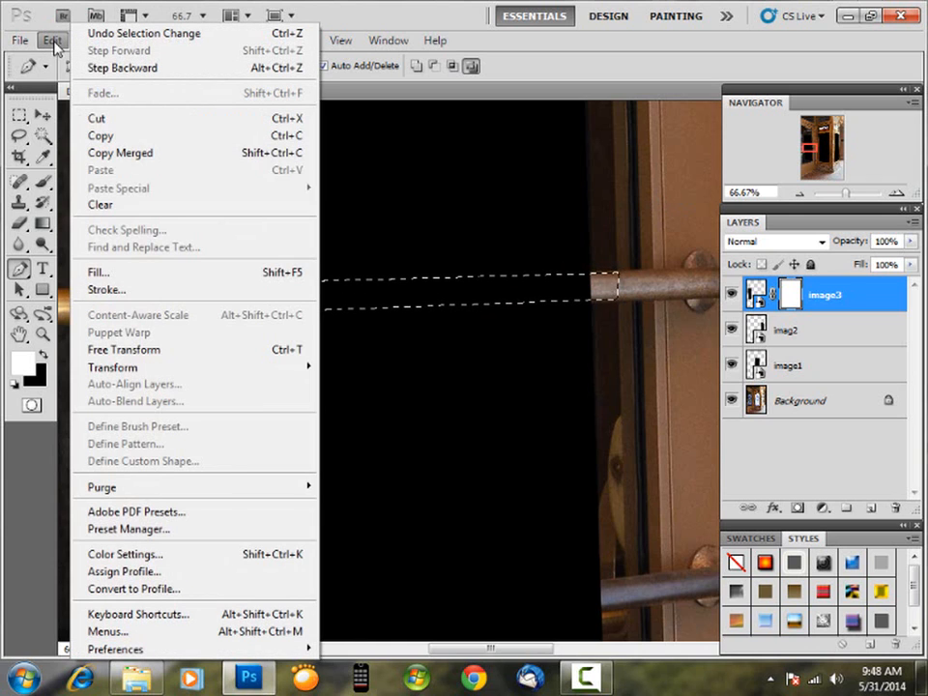
pyautogui.click(108, 273)
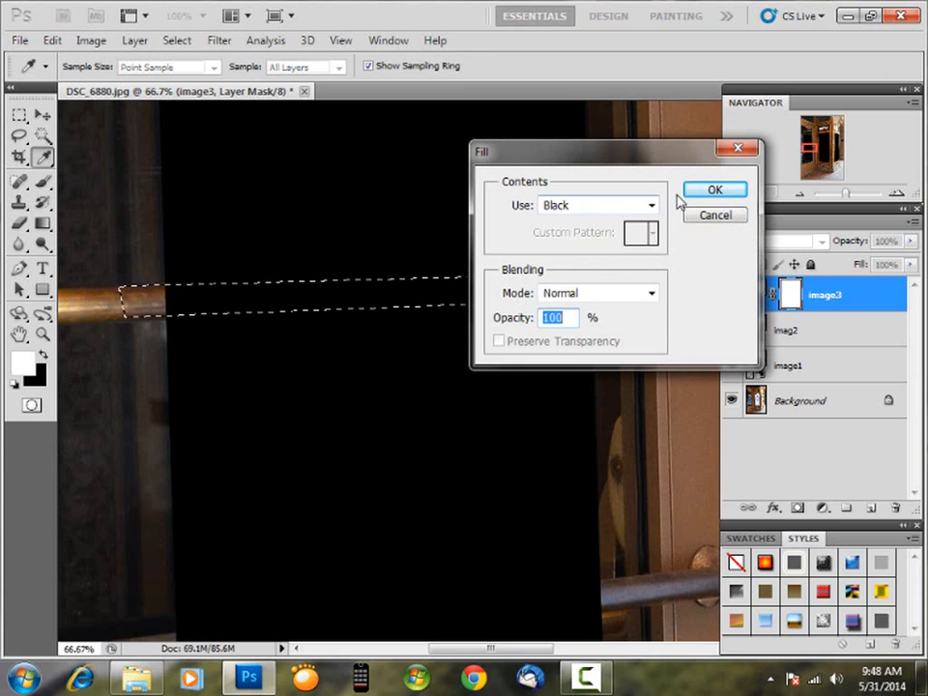
pyautogui.click(709, 191)
pyautogui.press('p')
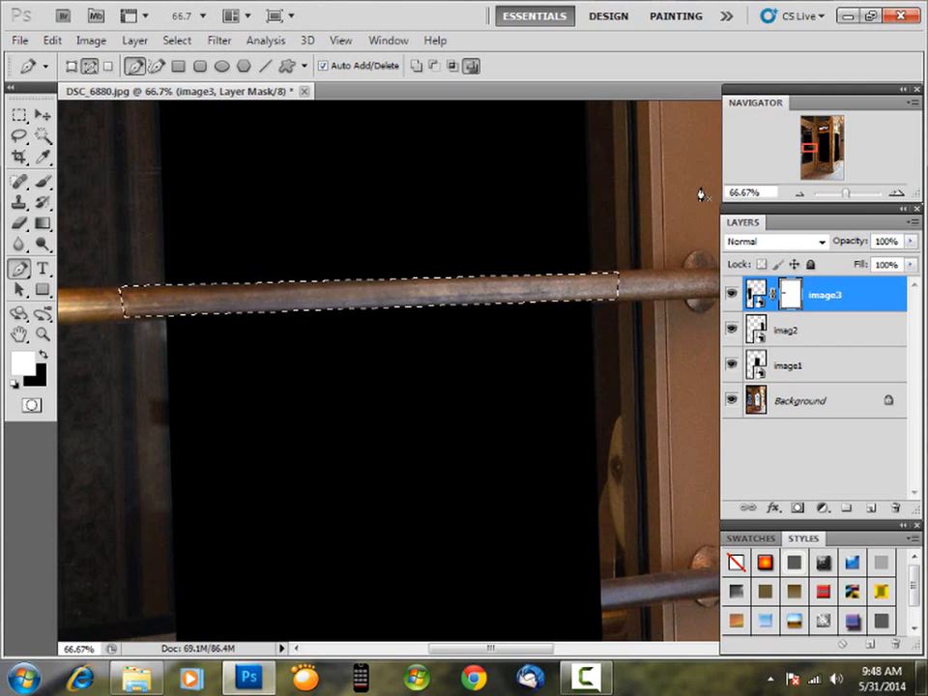
pyautogui.hotkey('ctrl', 'd')
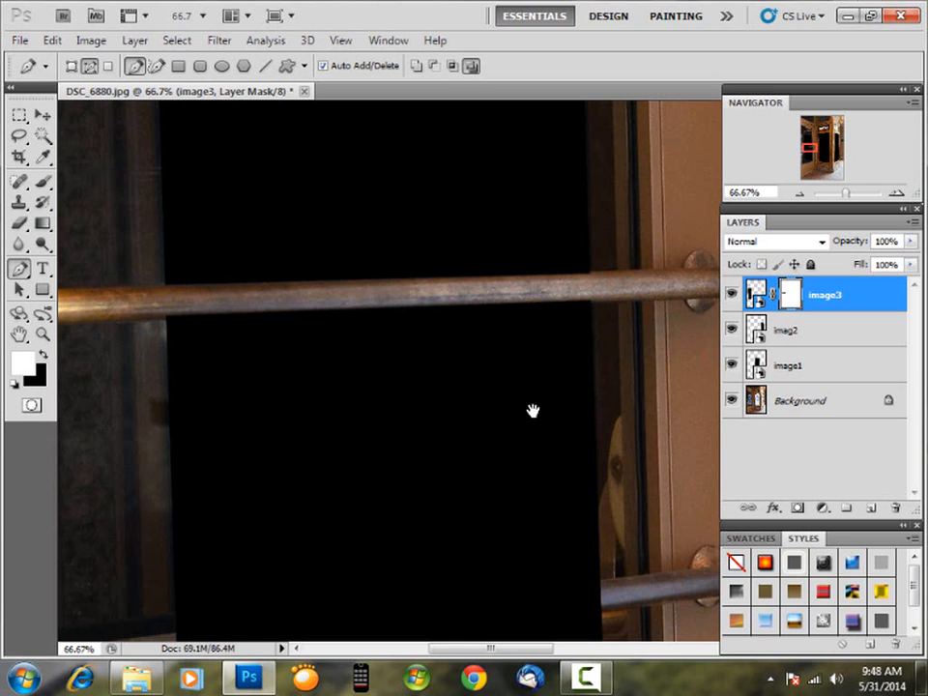
# Draw a closed four-point pen path around the lower door bar where the image3 placeholder covers it
pyautogui.moveTo(533, 410); pyautogui.dragTo(518, 243)
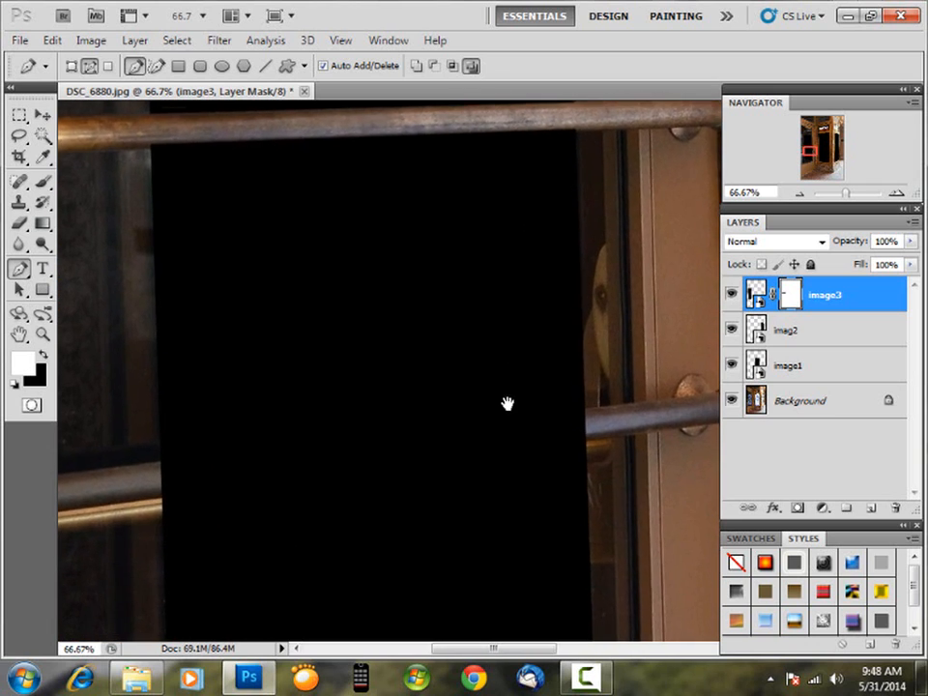
pyautogui.moveTo(508, 402); pyautogui.dragTo(486, 295)
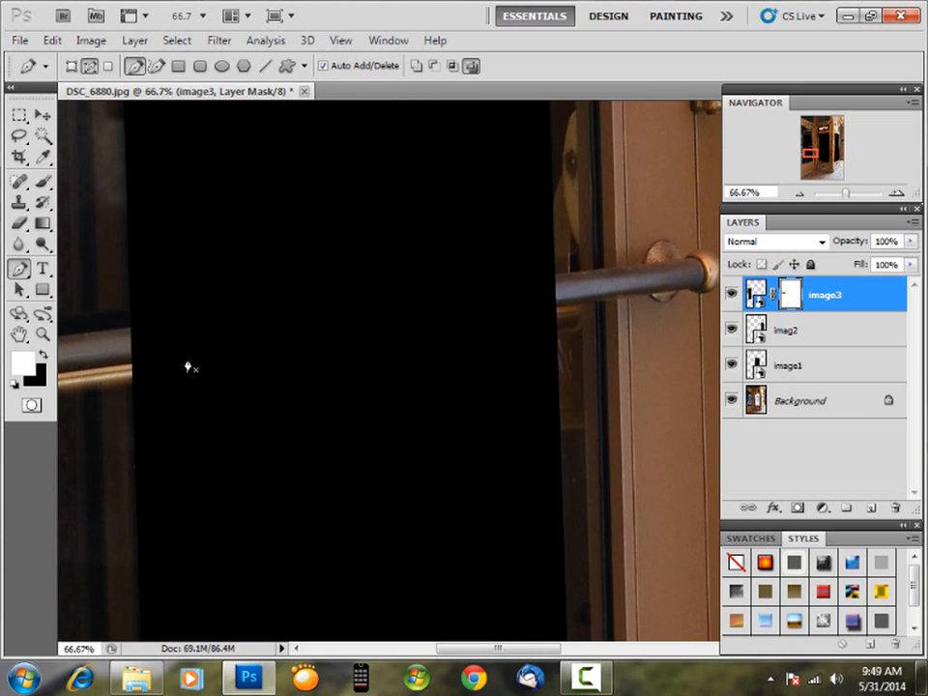
pyautogui.click(571, 302)
pyautogui.click(124, 361)
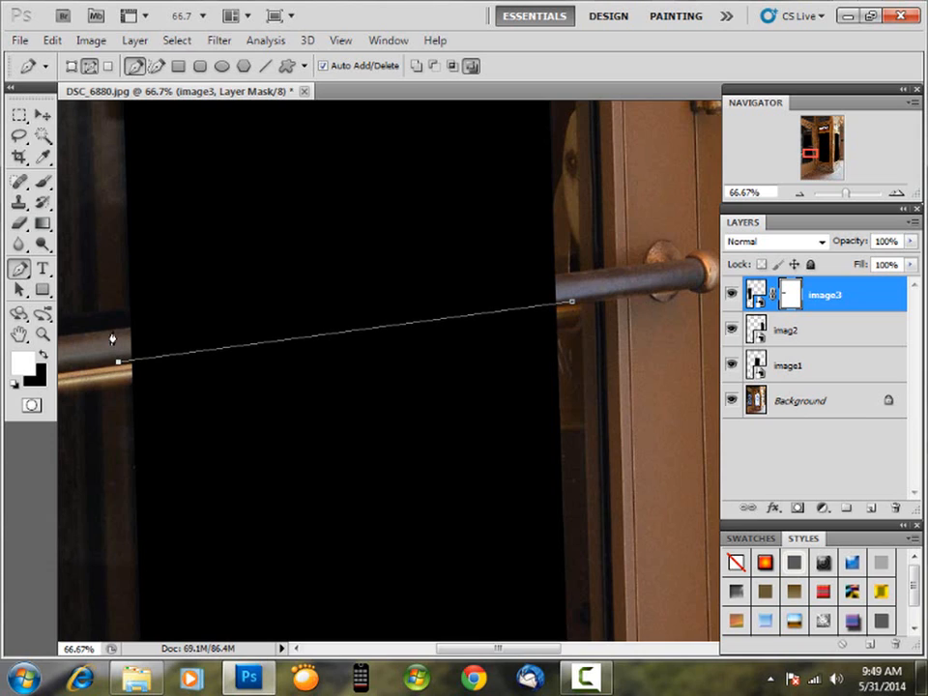
pyautogui.click(568, 277)
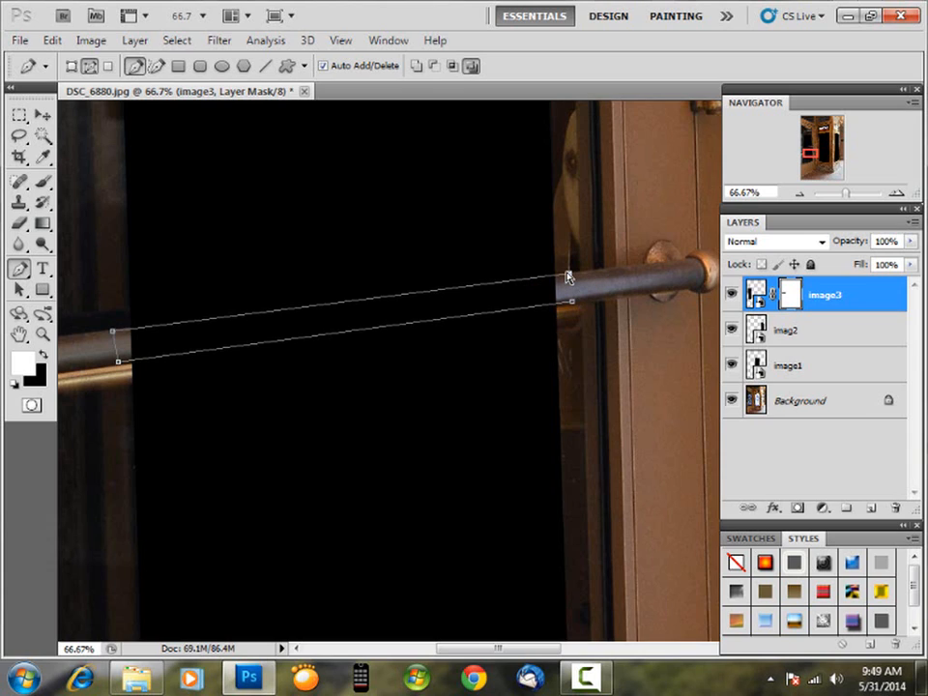
pyautogui.moveTo(567, 275); pyautogui.dragTo(569, 276)
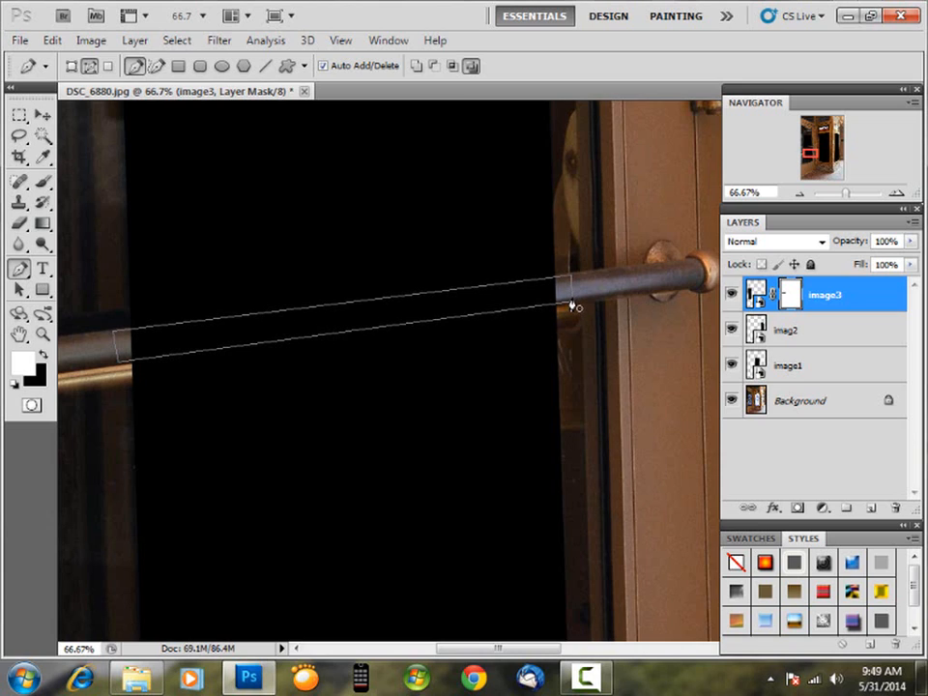
# Convert the lower bar's path into a new anti-aliased selection with a 1-pixel feather radius
pyautogui.rightClick(546, 303)
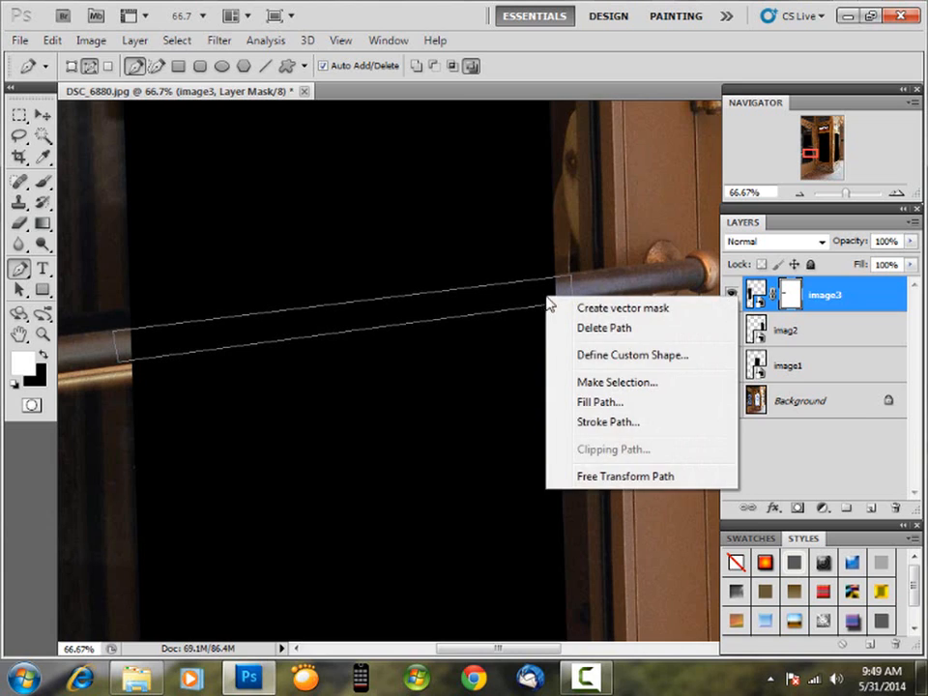
pyautogui.click(589, 384)
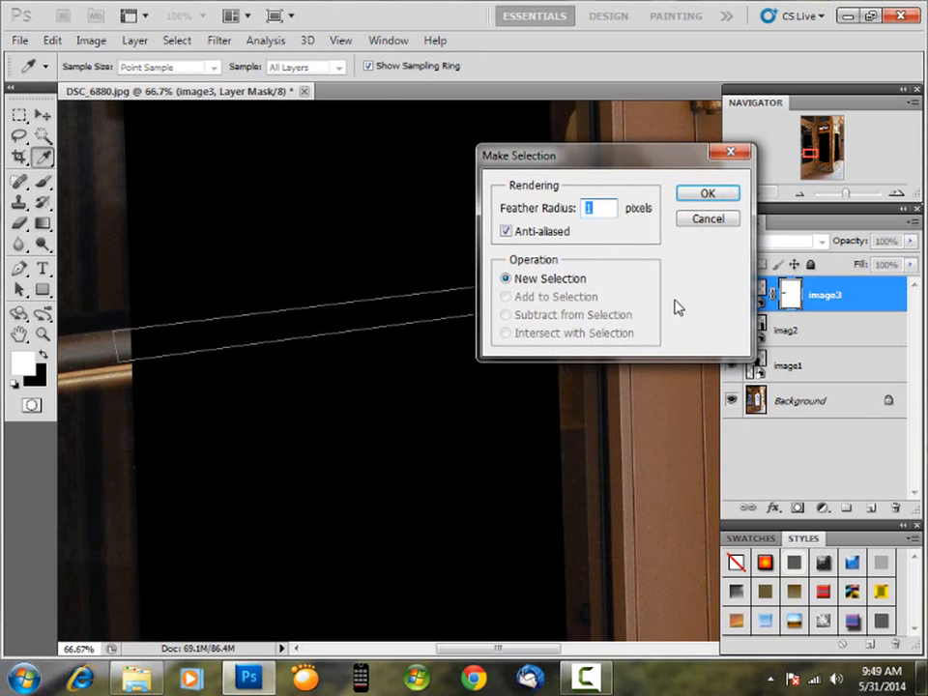
pyautogui.click(708, 196)
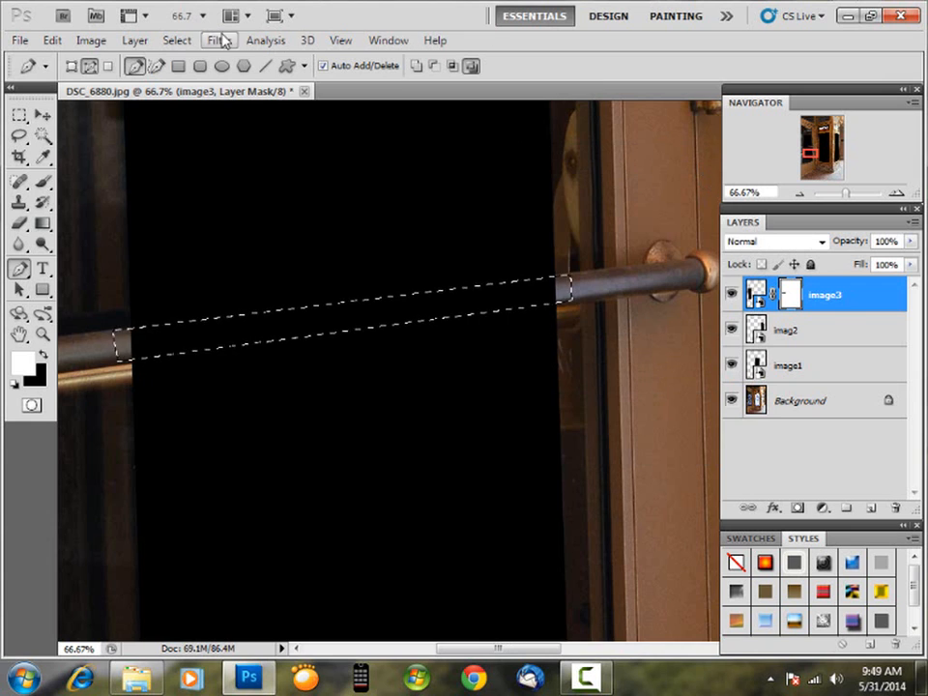
# Fill the lower bar selection on the image3 mask with black at 100% opacity and deselect
pyautogui.click(51, 41)
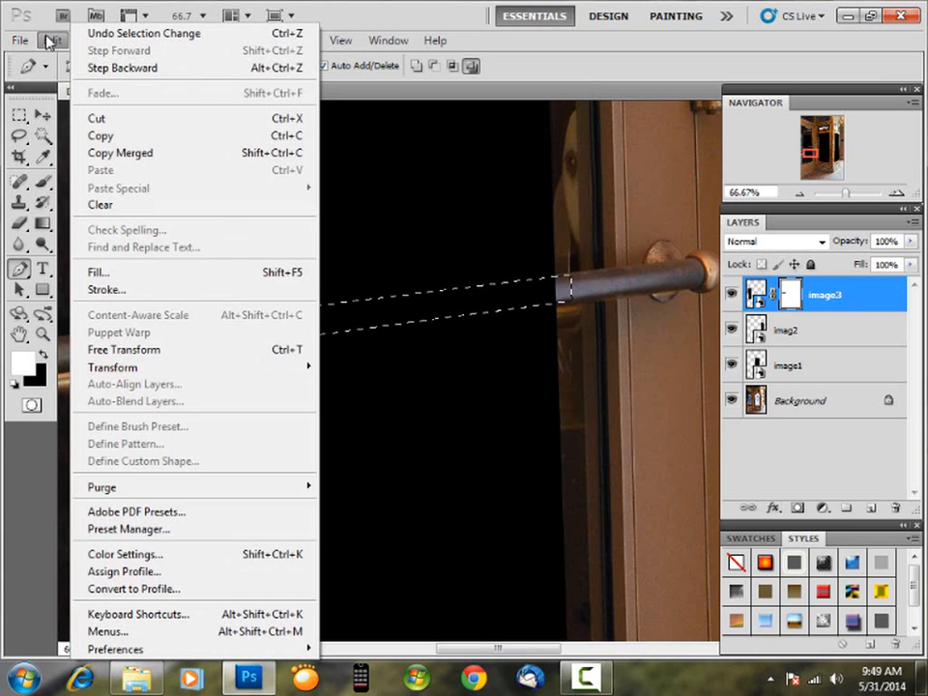
pyautogui.click(124, 274)
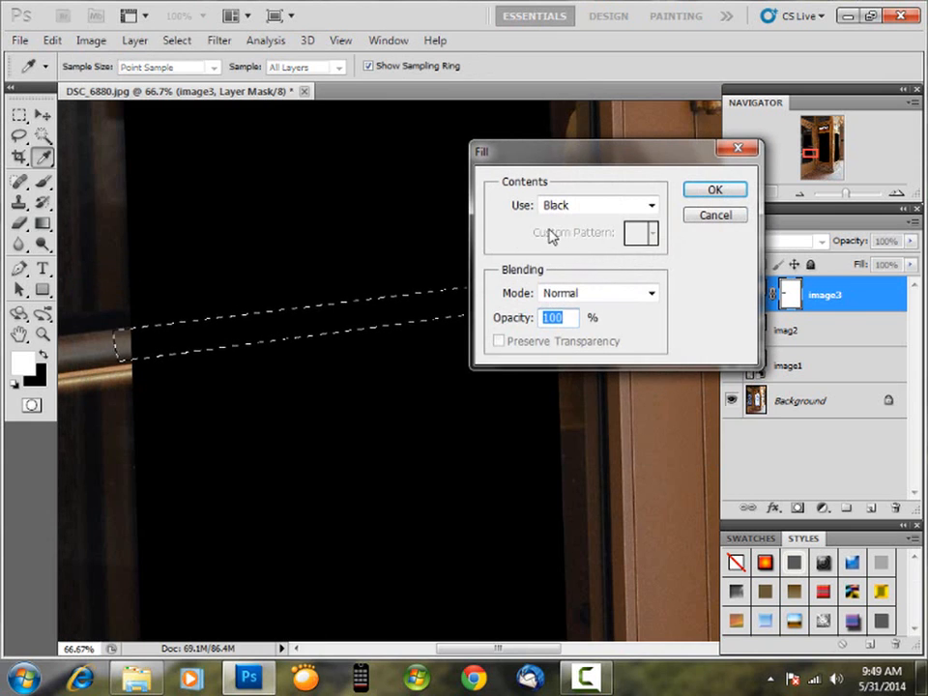
pyautogui.click(715, 191)
pyautogui.press('p')
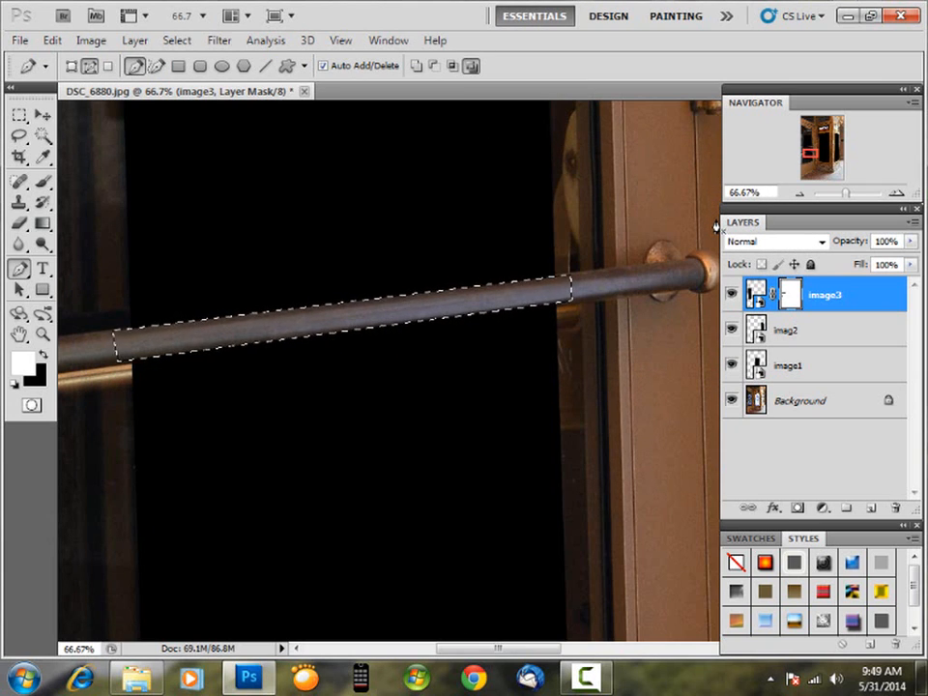
pyautogui.hotkey('ctrl', 'd')
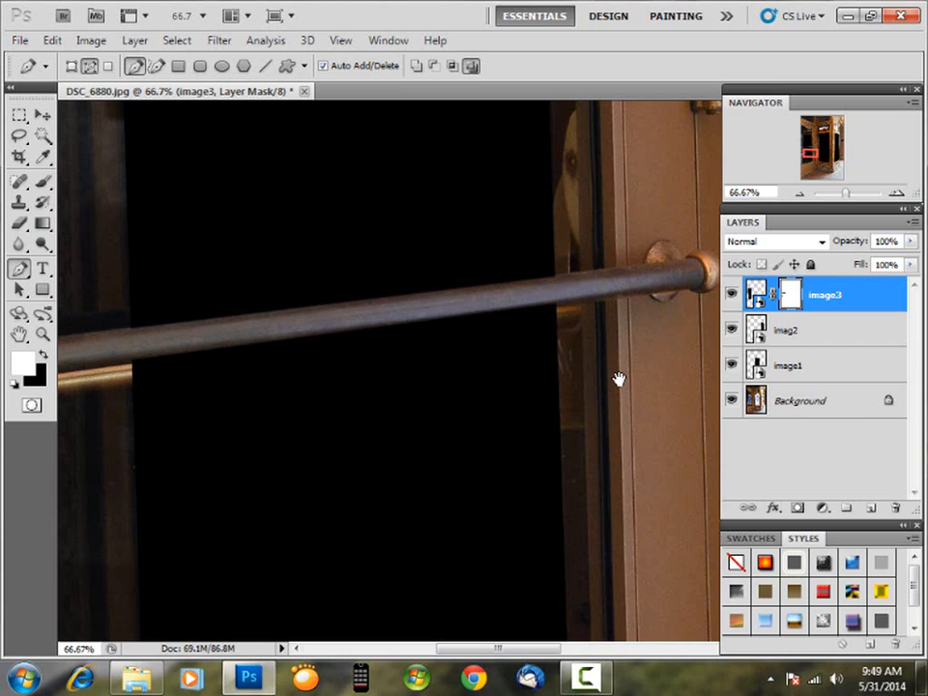
# Hide the image3 layer to expose the original poster and make the Background layer active
pyautogui.click(732, 295)
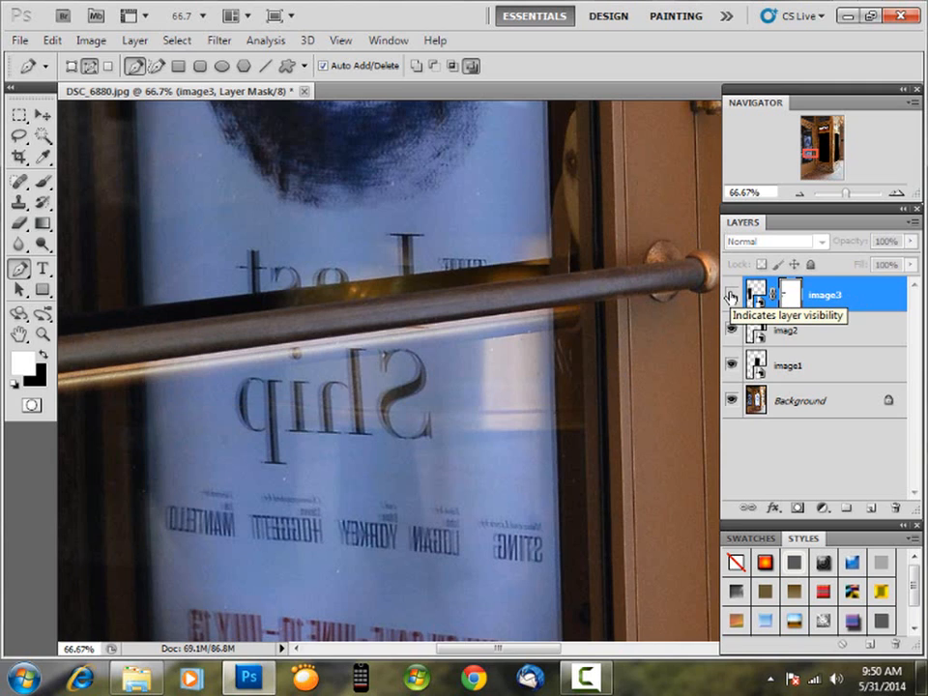
pyautogui.click(732, 295)
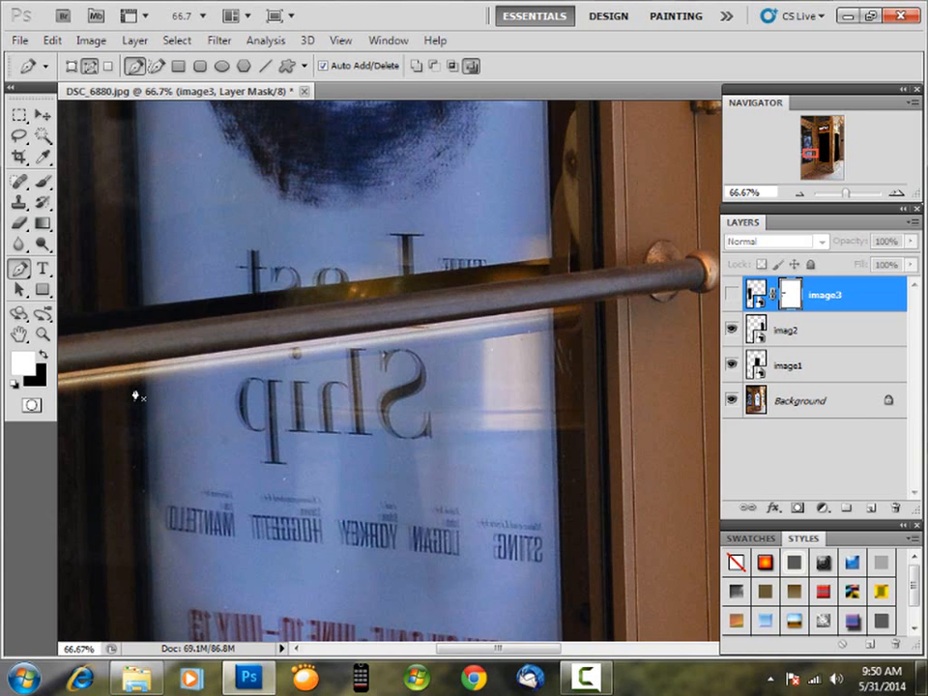
pyautogui.moveTo(135, 388); pyautogui.dragTo(251, 381)
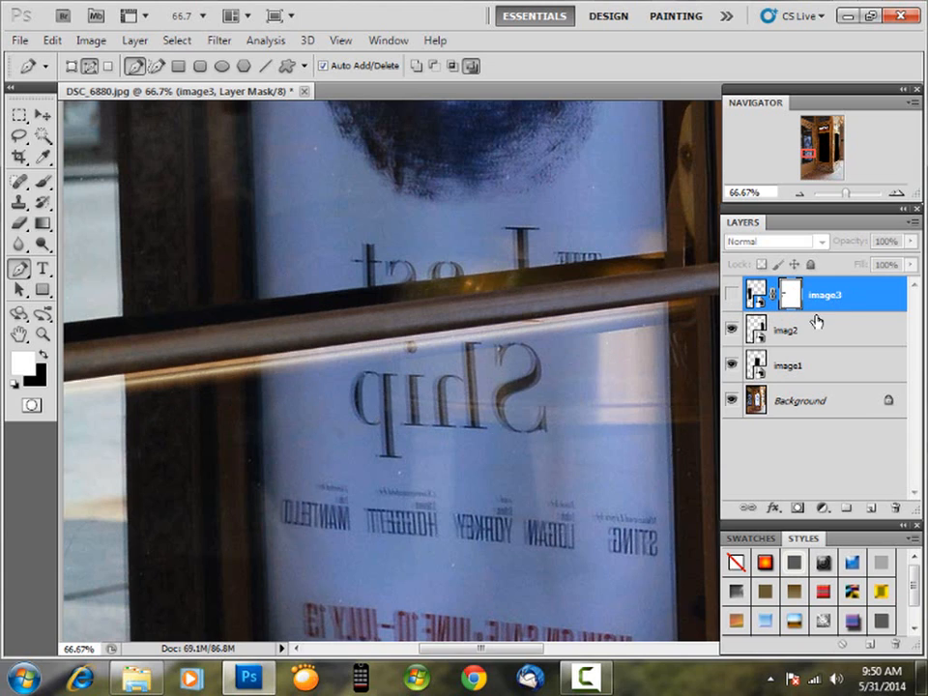
pyautogui.click(813, 405)
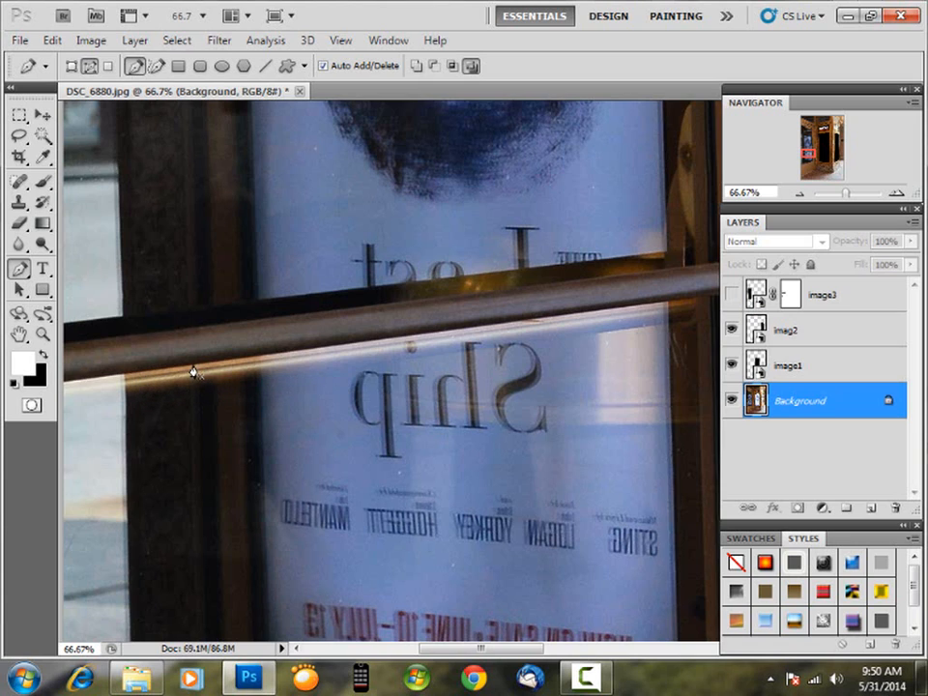
# Draw a small closed pen path around the bright strip below the lower bar, over the dark frame beside the poster
pyautogui.click(131, 374)
pyautogui.click(132, 397)
pyautogui.click(132, 378)
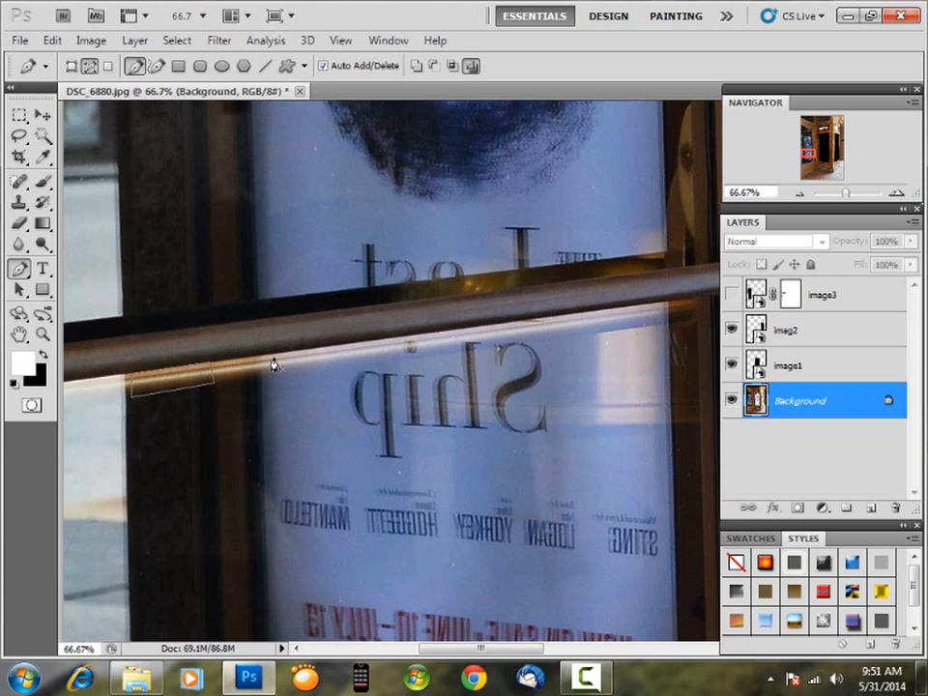
# Turn the small strip path into a new anti-aliased selection with a 1-pixel feather radius
pyautogui.rightClick(163, 384)
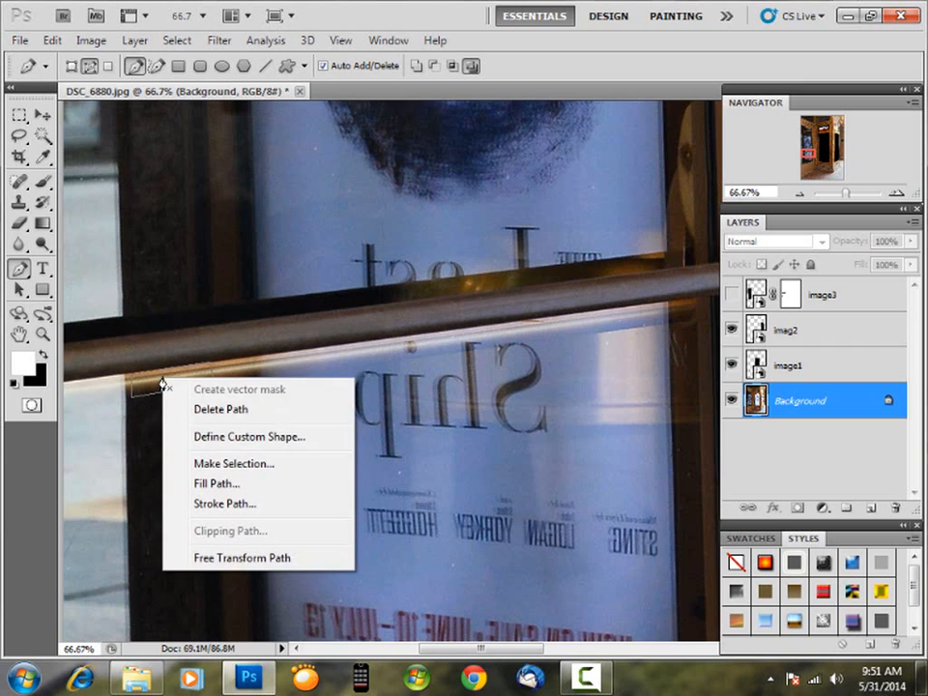
pyautogui.click(227, 466)
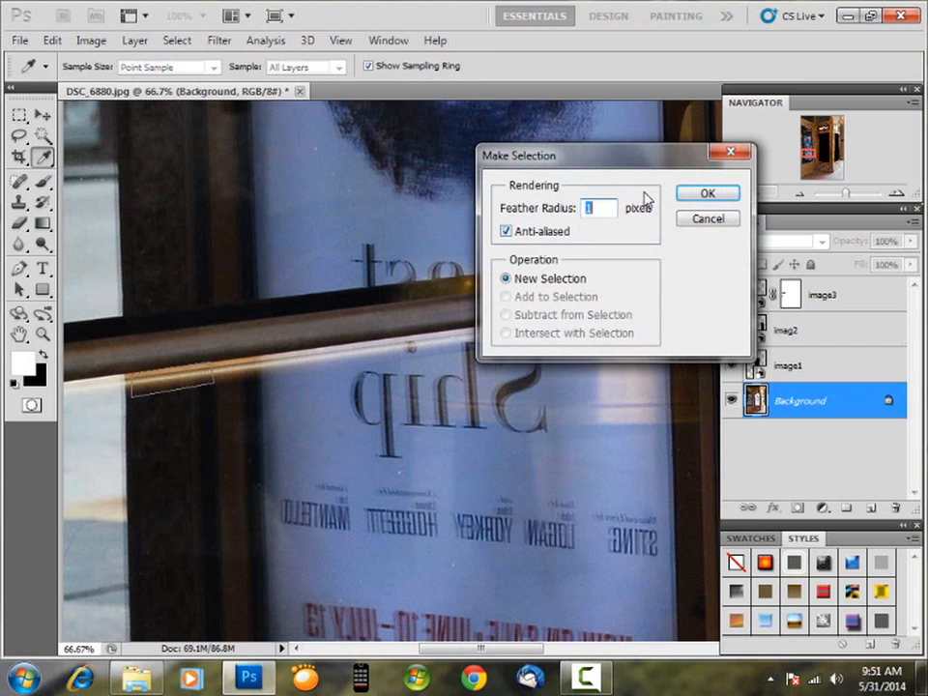
pyautogui.click(699, 192)
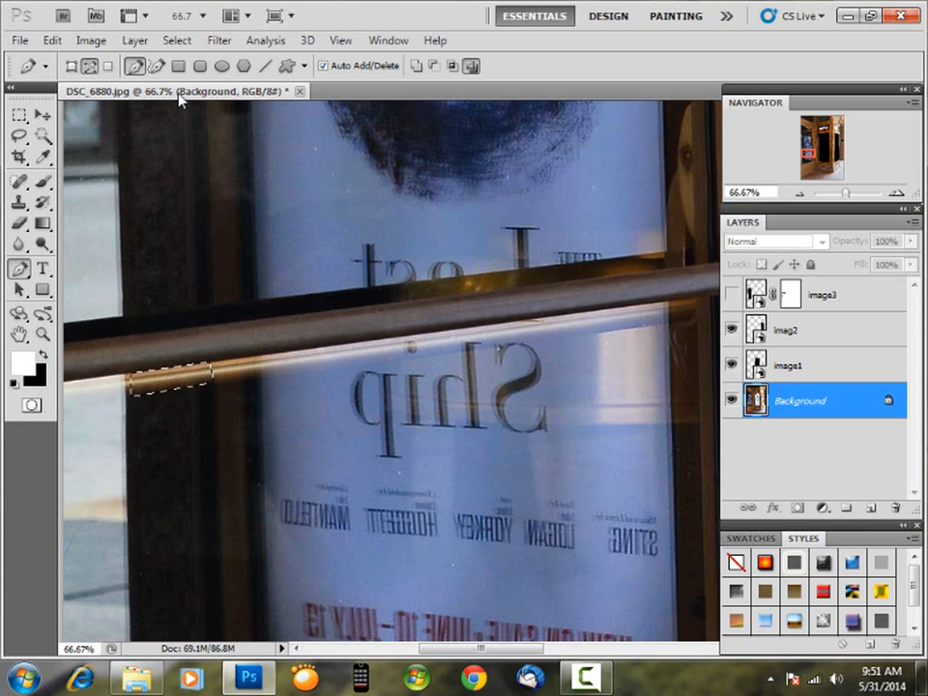
# Copy the selected strip from the Background layer and paste it onto a new layer
pyautogui.click(52, 40)
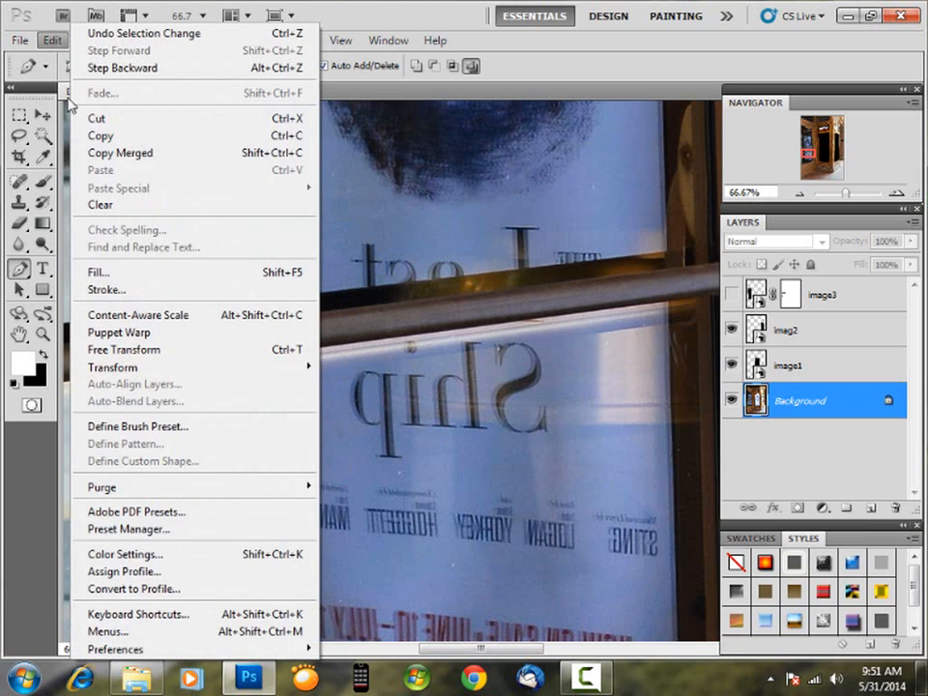
pyautogui.click(101, 137)
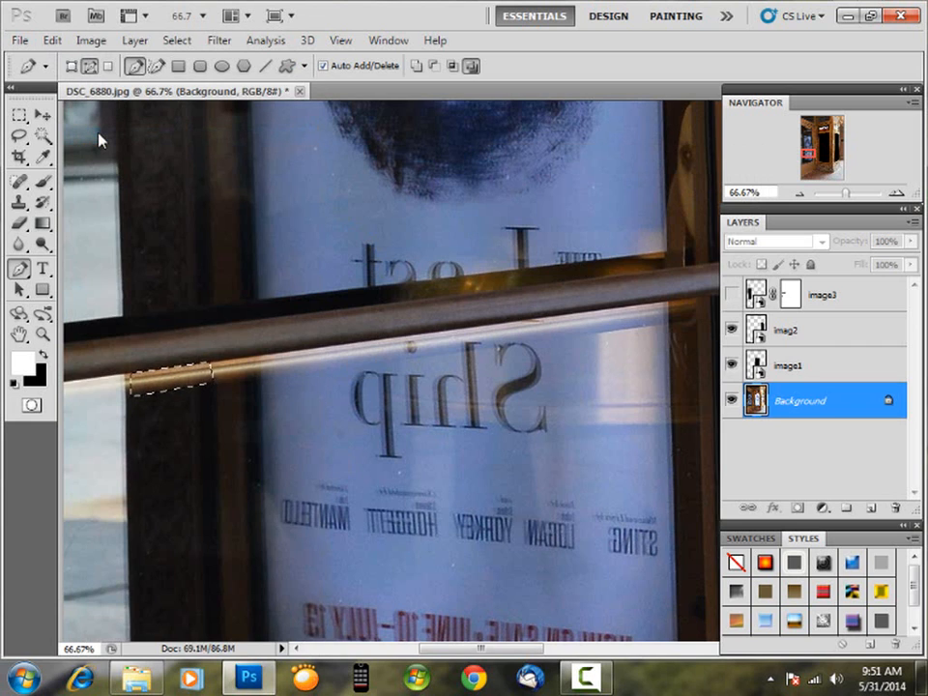
pyautogui.click(53, 41)
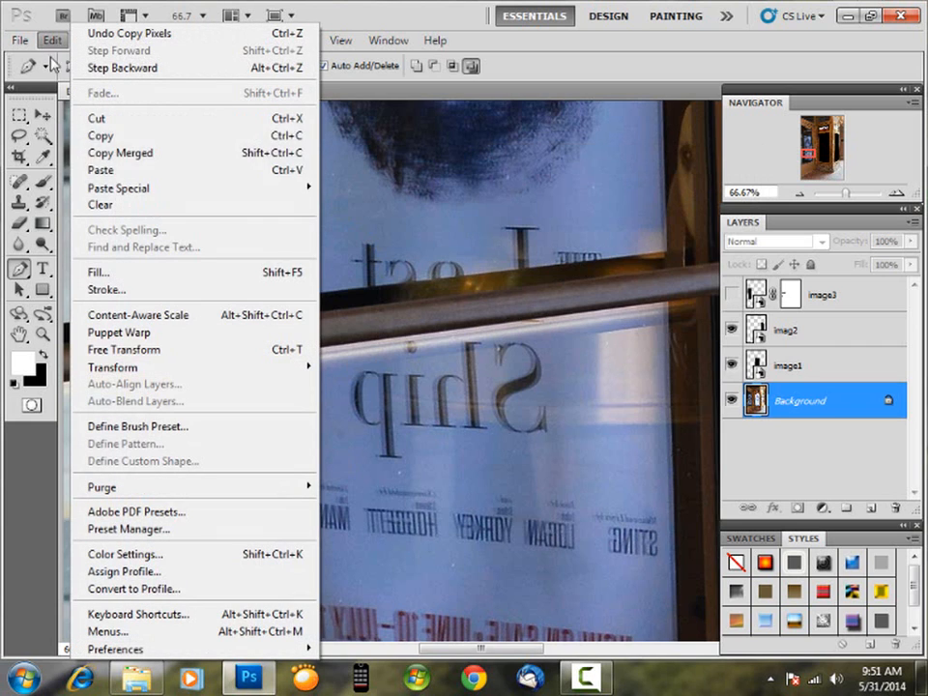
pyautogui.click(100, 171)
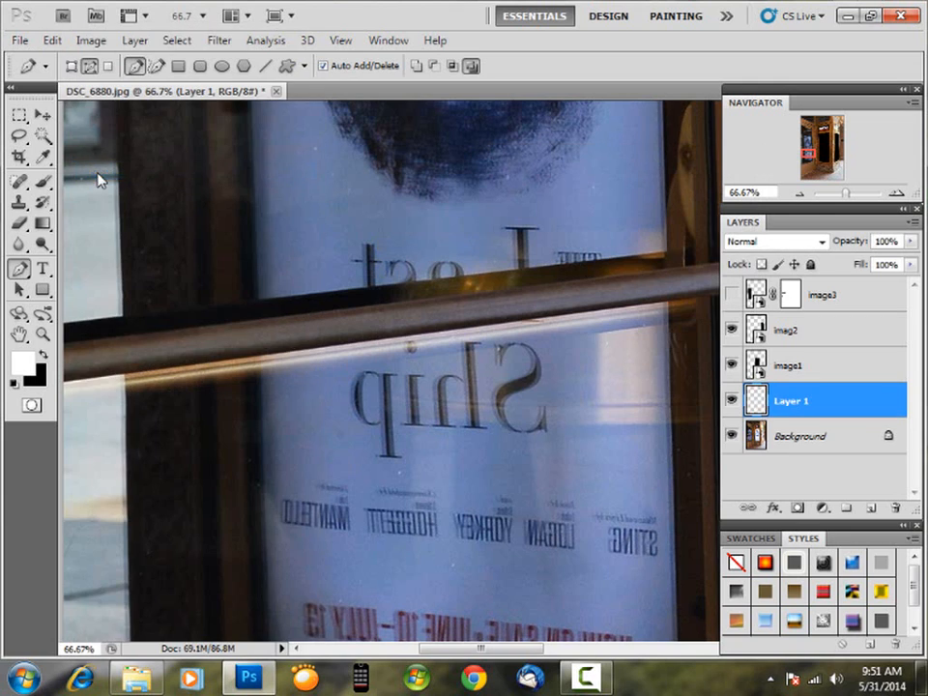
# Rename the pasted strip's layer as handrail
pyautogui.doubleClick(791, 403)
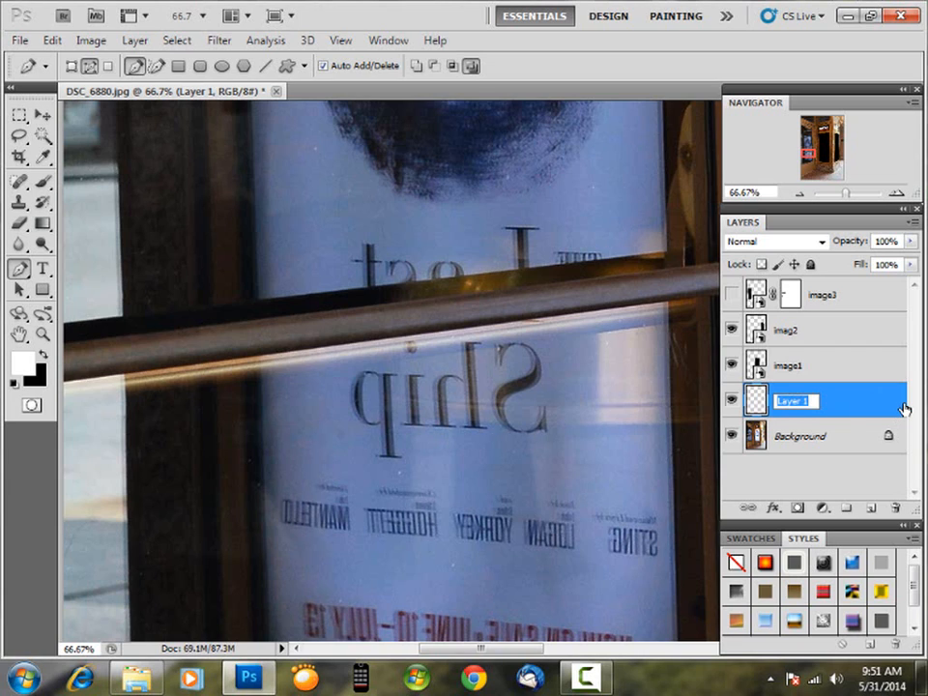
pyautogui.write('N')
pyautogui.press('Return')
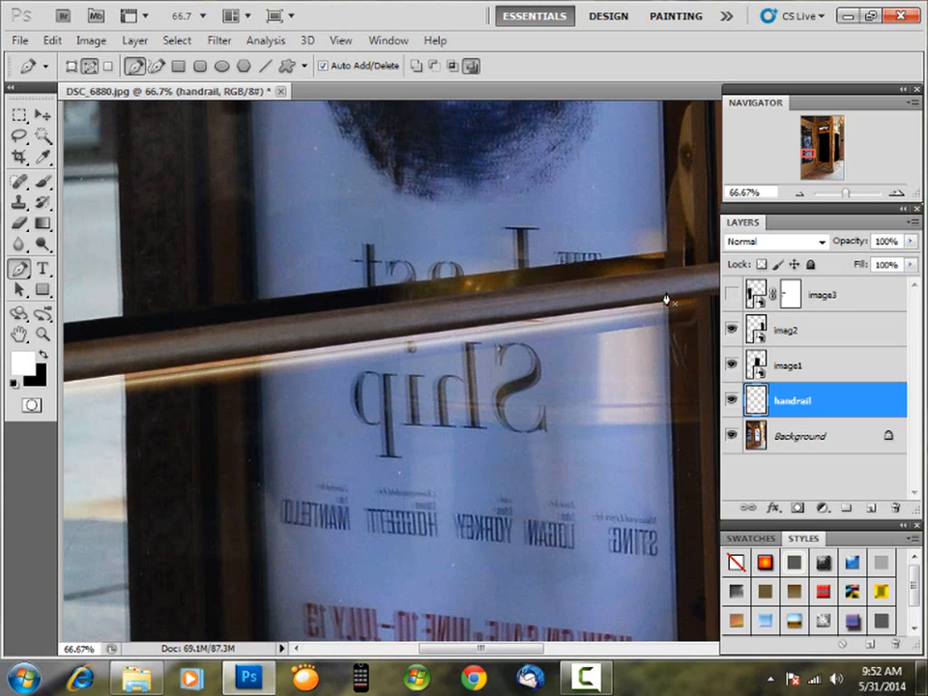
# Free-transform the handrail strip, stretching it to about 670% width and skewing it about -6.4° vertically to follow the bar across the poster
pyautogui.hotkey('ctrl', 't')
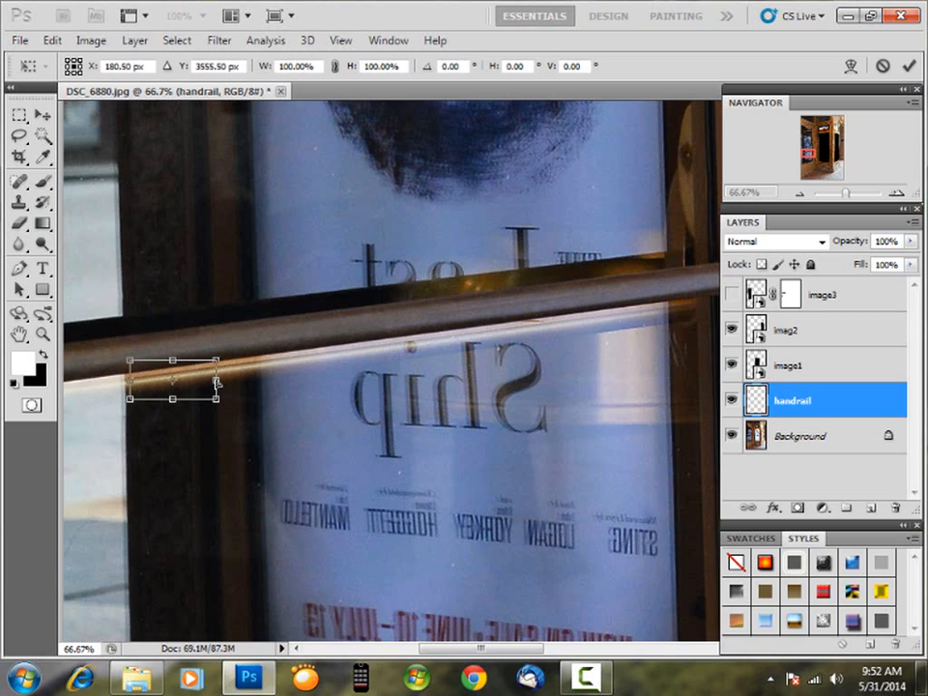
pyautogui.moveTo(218, 382); pyautogui.dragTo(710, 316)
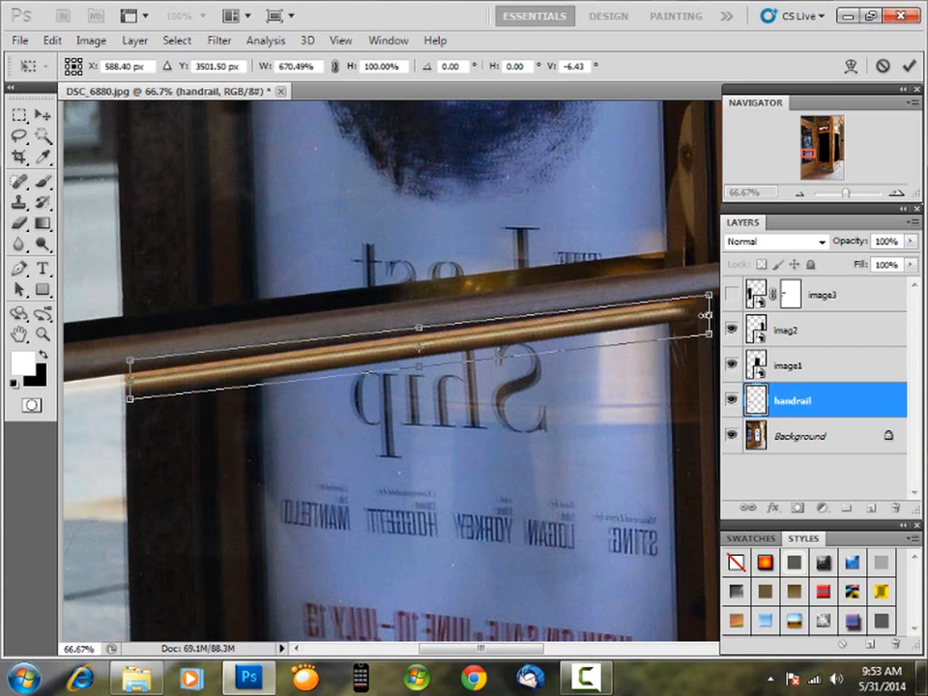
pyautogui.press('Return')
pyautogui.press('p')
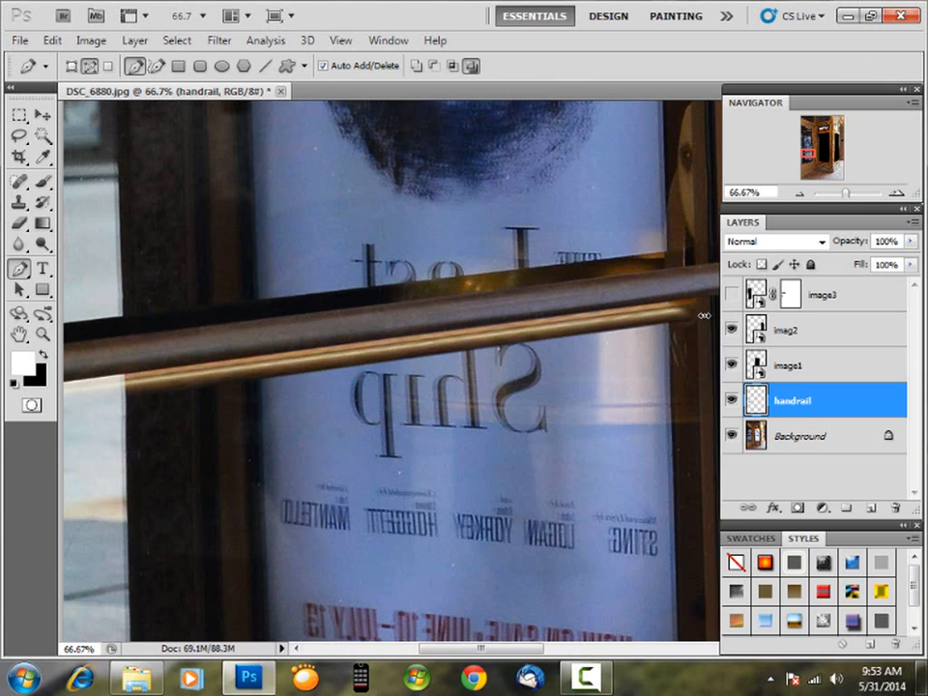
# Show the image3 layer and move the handrail layer above it to the top of the layer stack
pyautogui.click(844, 296)
pyautogui.click(732, 295)
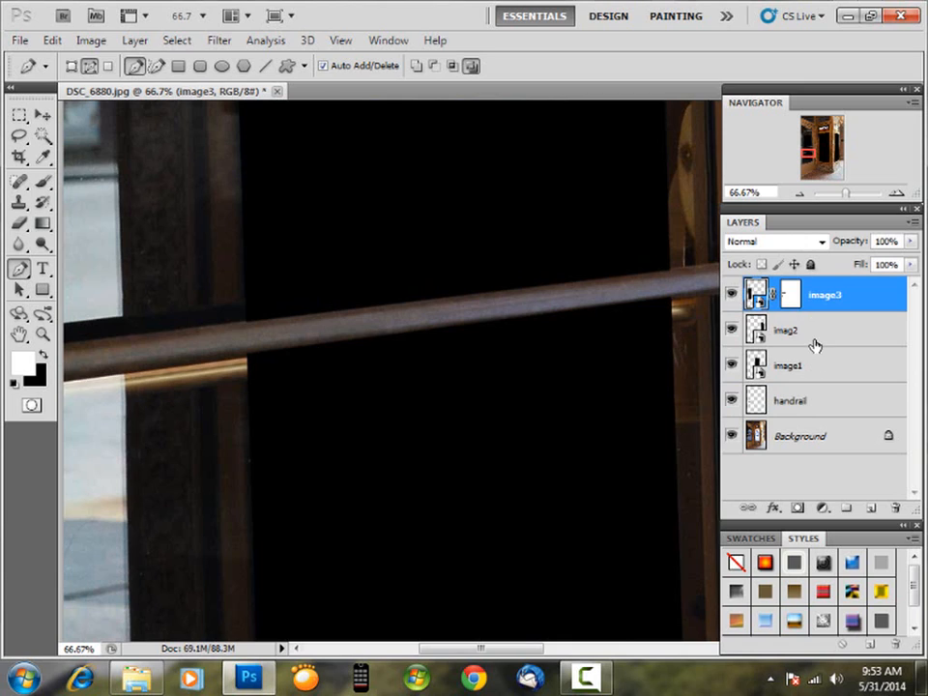
pyautogui.click(821, 404)
pyautogui.moveTo(821, 405); pyautogui.dragTo(823, 297)
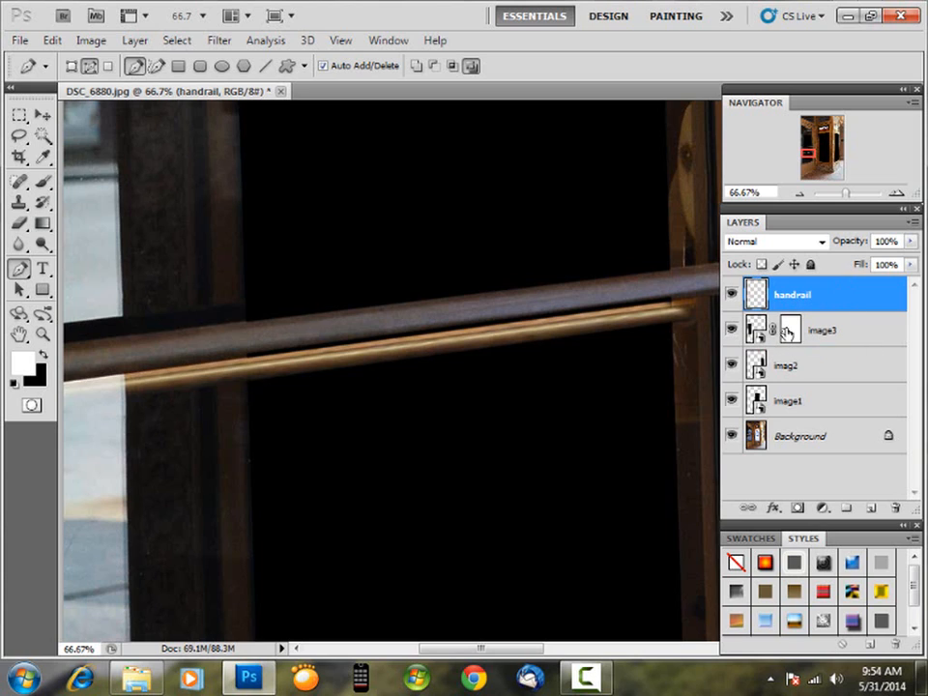
# Hide image3, target its layer mask, and draw a closed pen path around the lower bar and the dark strip above it across the poster
pyautogui.click(845, 328)
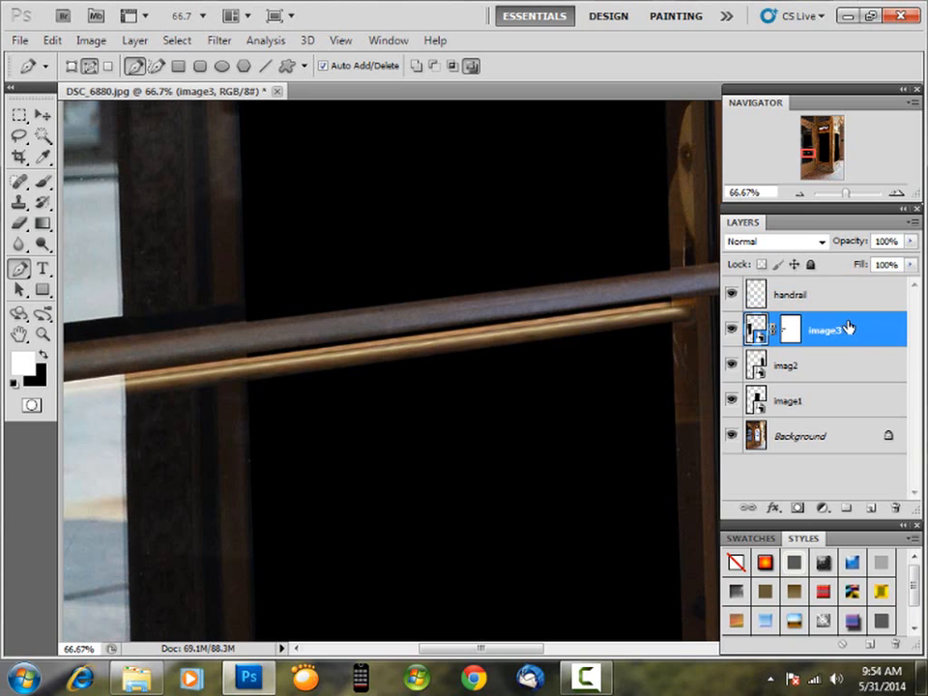
pyautogui.click(732, 331)
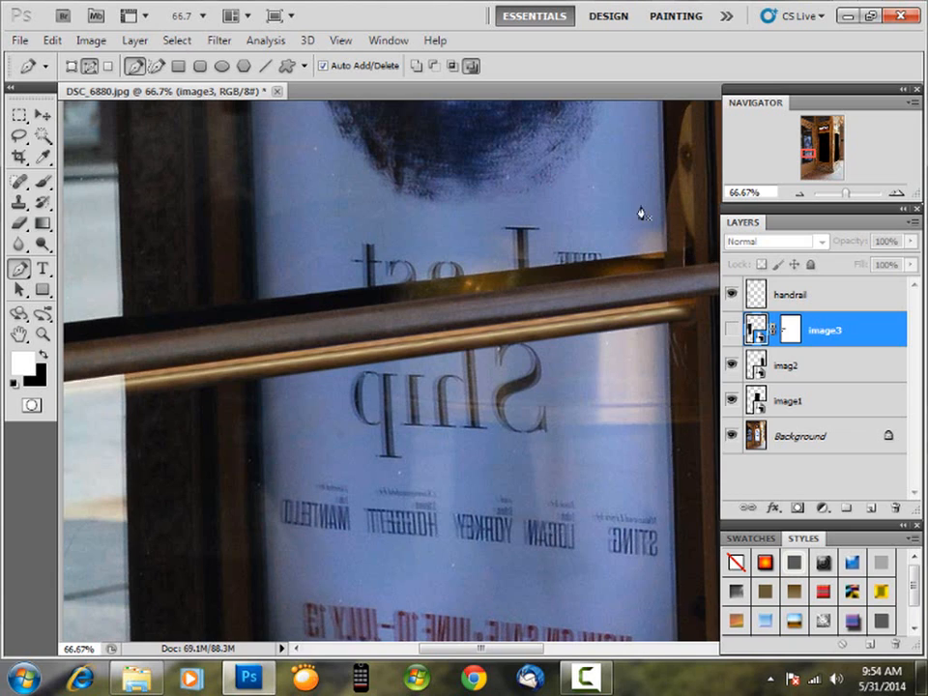
pyautogui.click(793, 331)
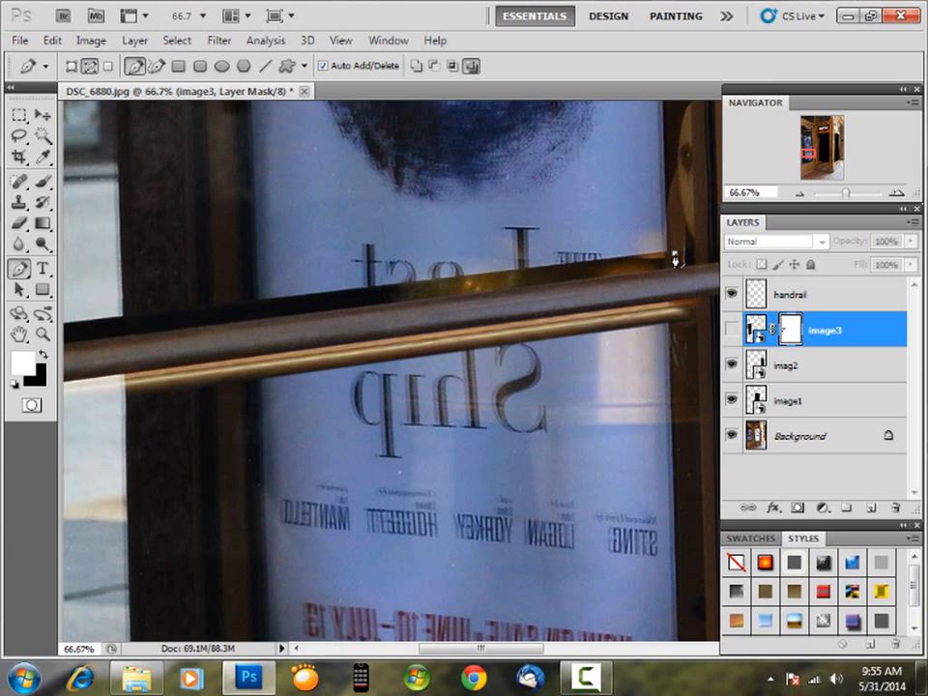
pyautogui.click(675, 254)
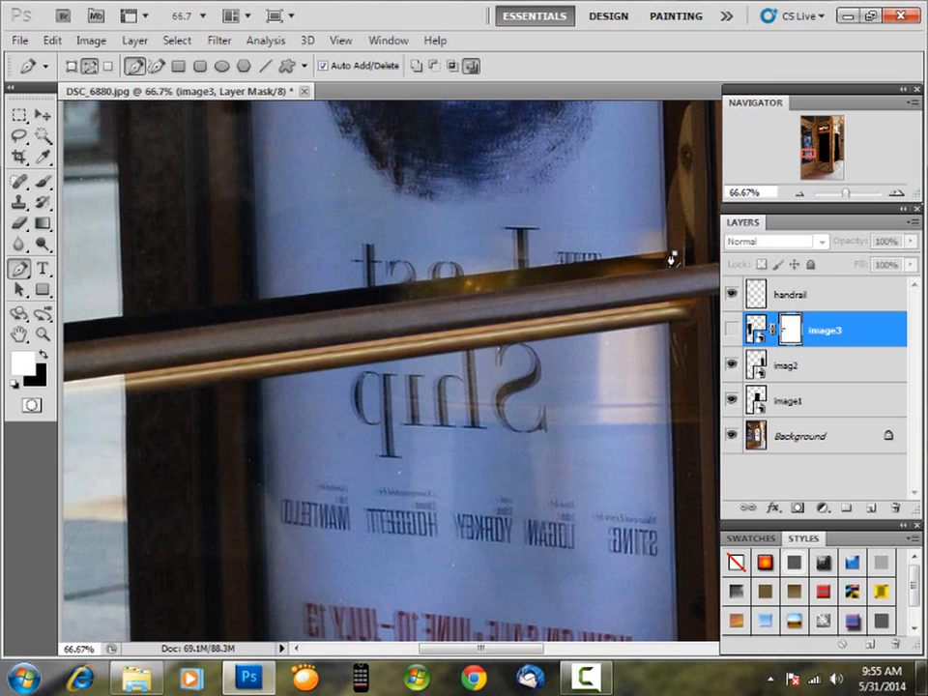
pyautogui.click(225, 303)
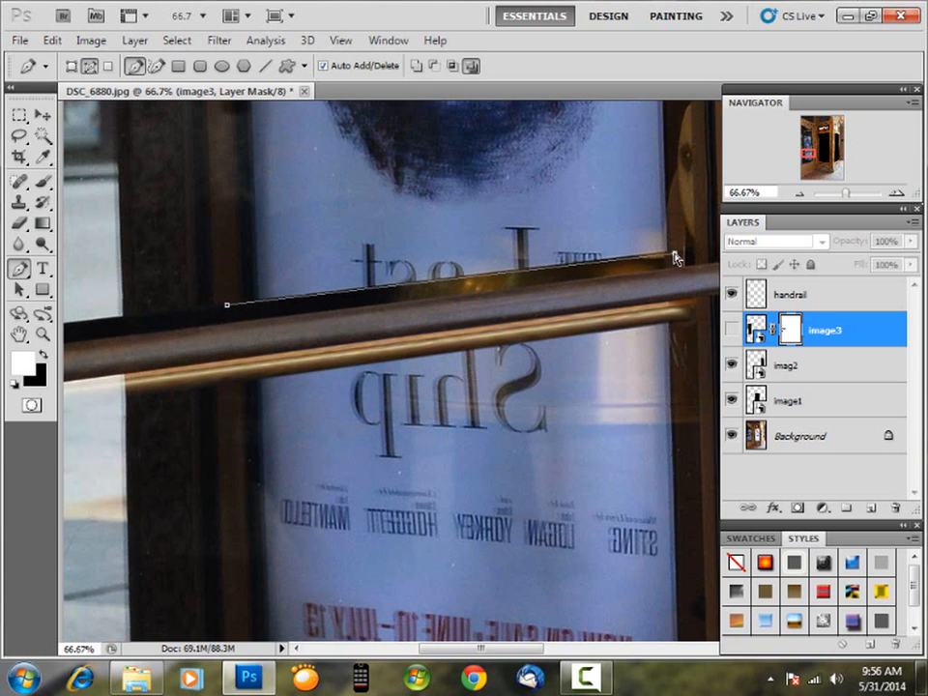
pyautogui.moveTo(675, 251); pyautogui.dragTo(674, 254)
pyautogui.click(228, 359)
pyautogui.click(682, 303)
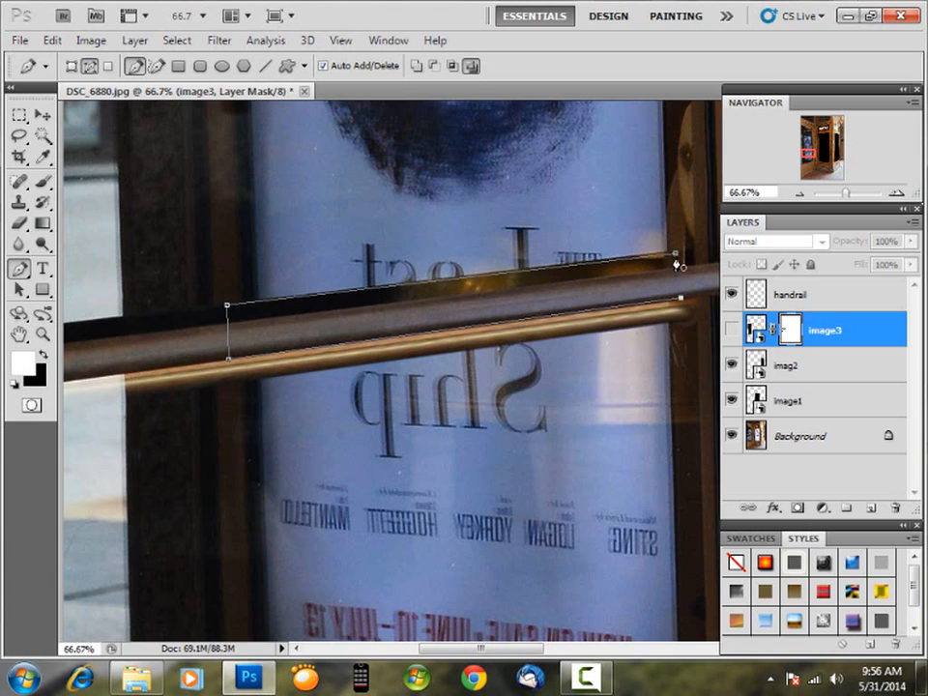
pyautogui.click(676, 259)
# Turn the bar path into a new anti-aliased selection with a 1-pixel feather radius
pyautogui.rightClick(592, 306)
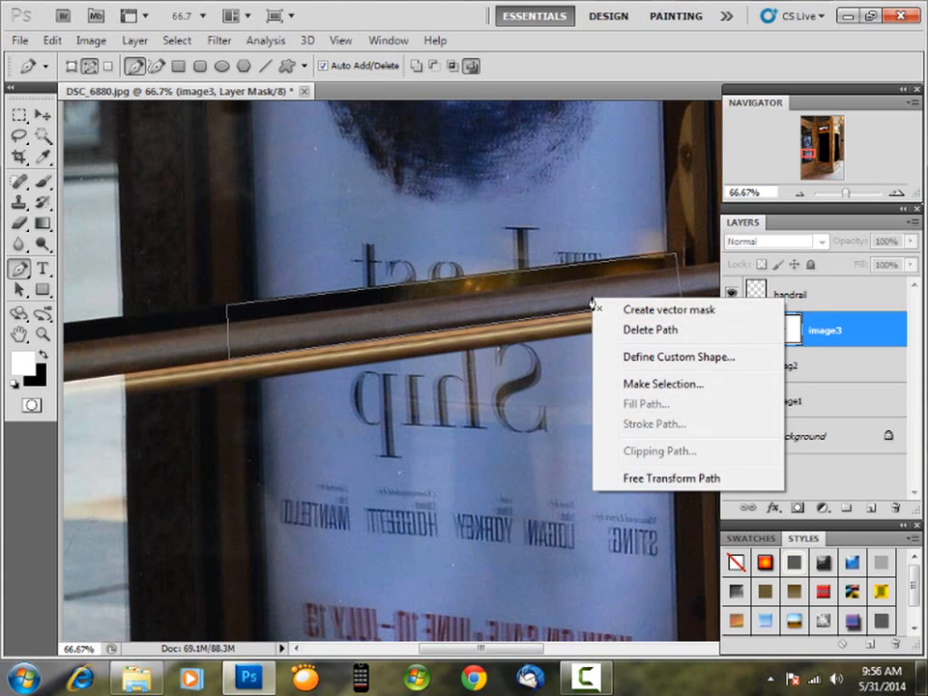
pyautogui.click(641, 385)
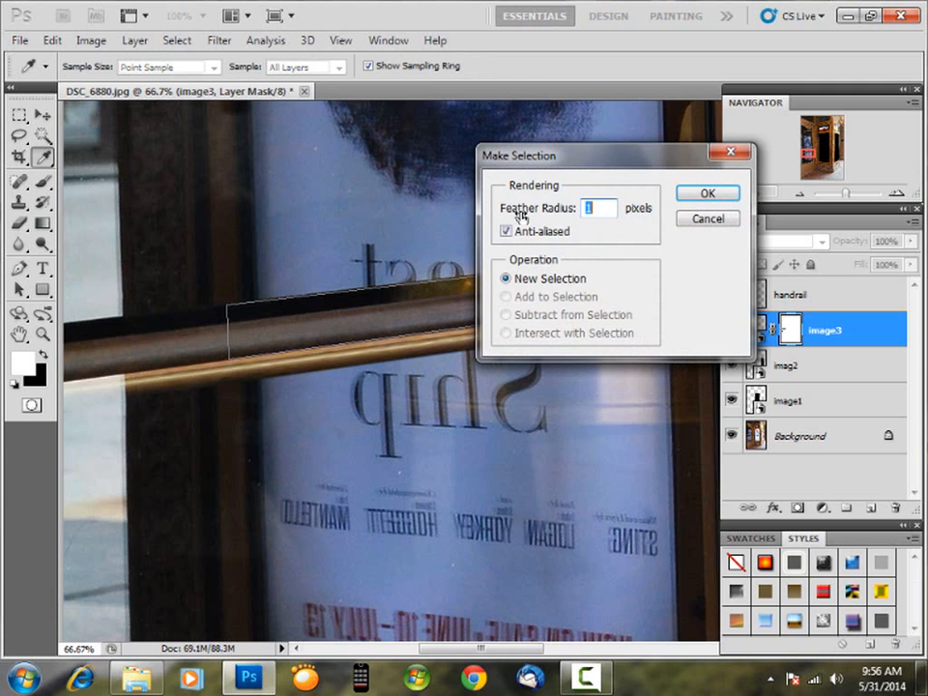
pyautogui.click(708, 196)
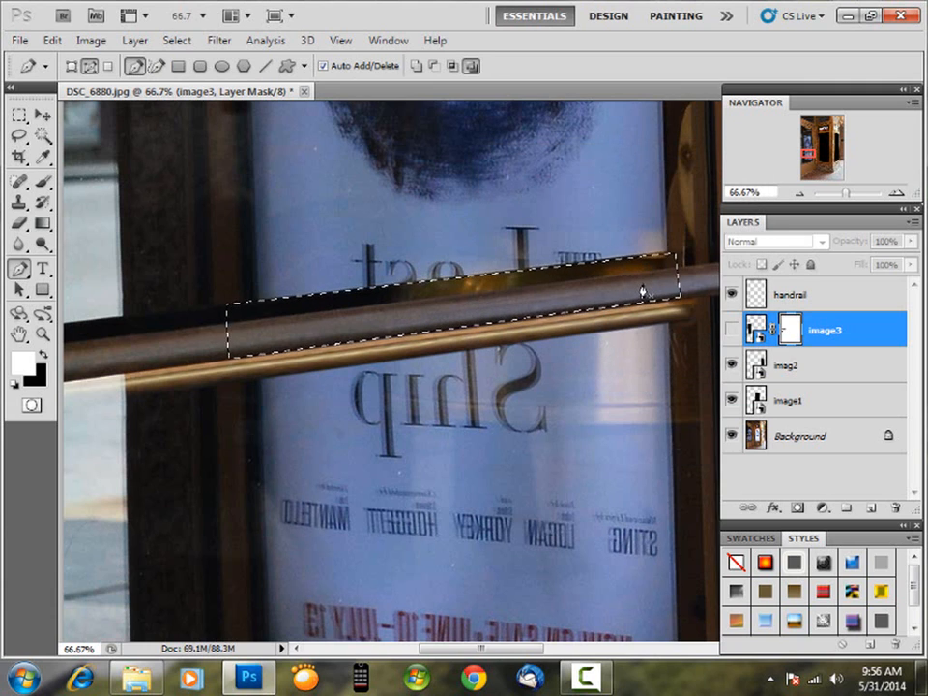
# Show image3 and fill the selected bar area on its layer mask with black at 100% opacity in Normal mode, clearing the selection
pyautogui.click(857, 333)
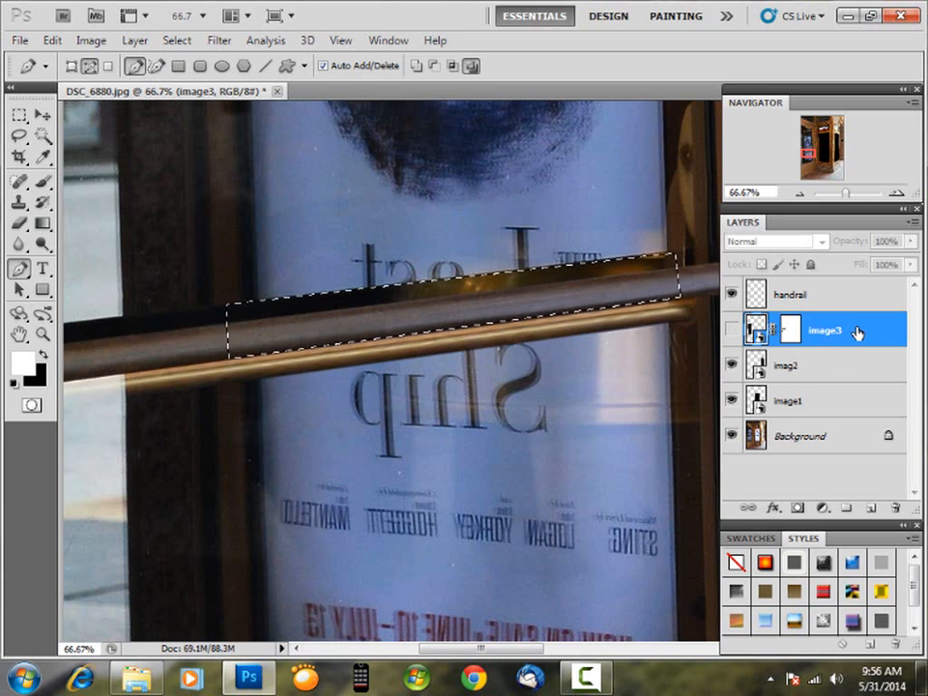
pyautogui.click(732, 332)
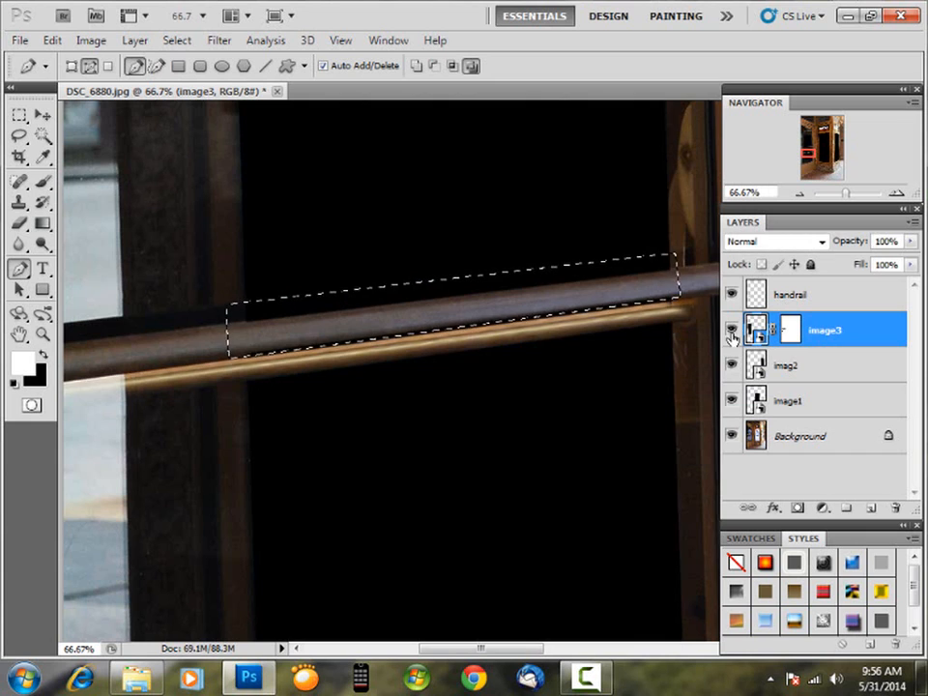
pyautogui.click(791, 332)
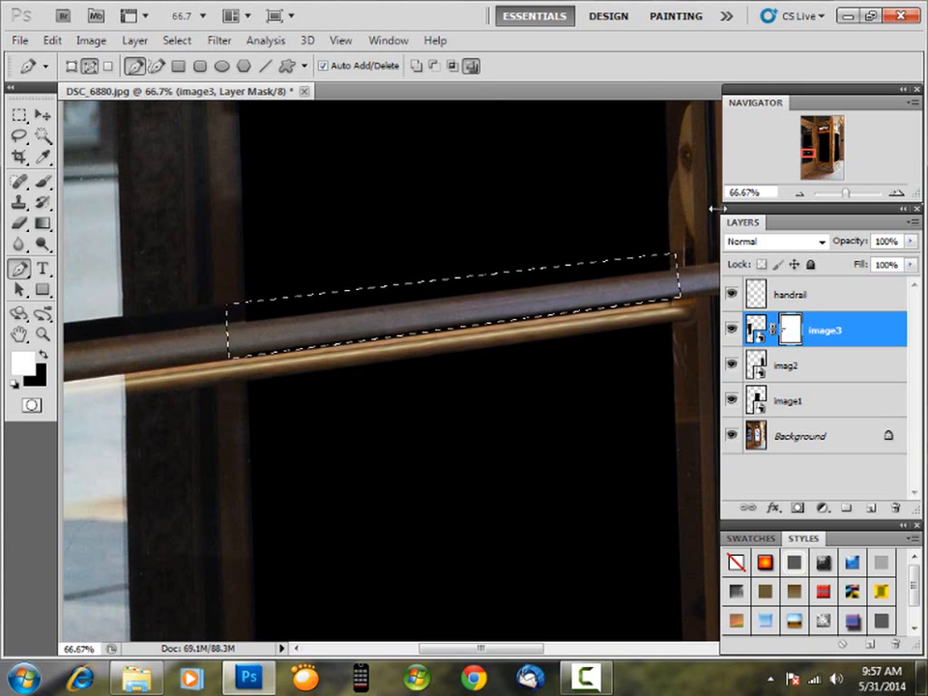
pyautogui.click(54, 41)
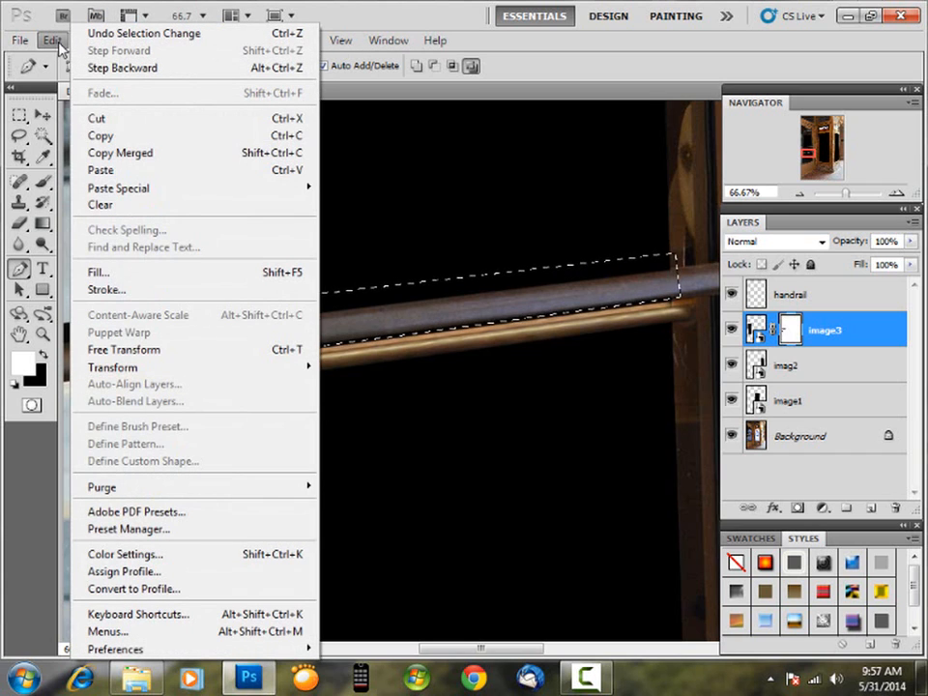
pyautogui.click(102, 271)
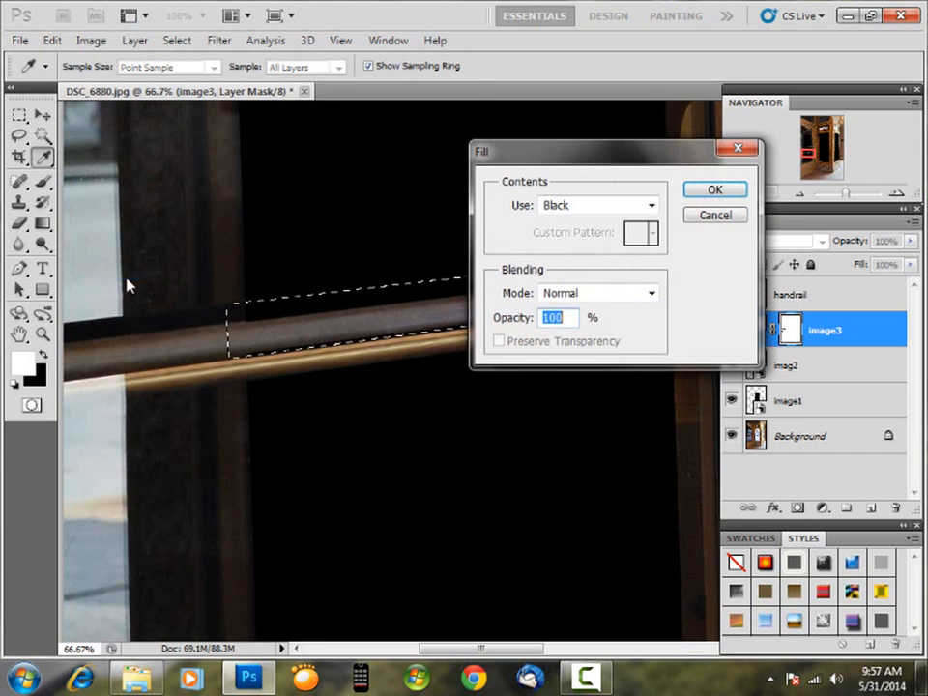
pyautogui.click(708, 192)
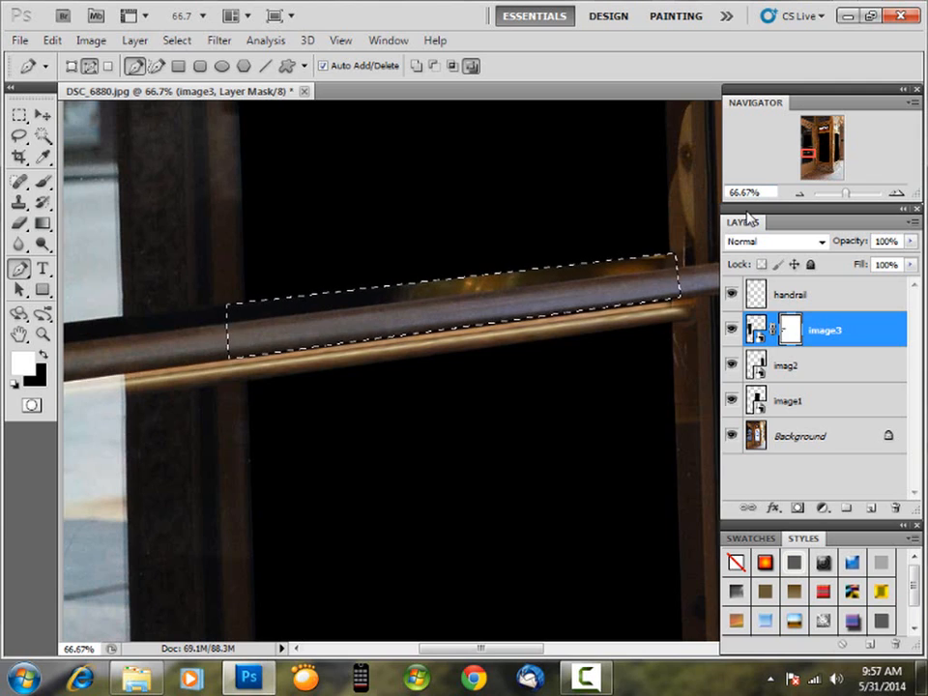
pyautogui.hotkey('ctrl', 'd')
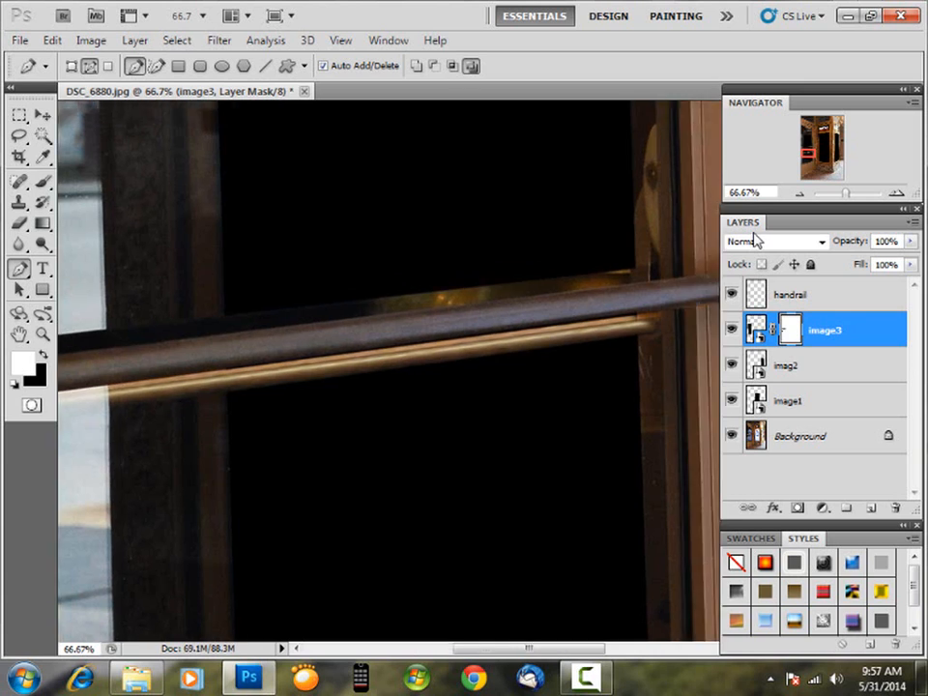
# Save the document as showbill in Photoshop PSD format in the Showbill Display folder, with layers and Maximize Compatibility on
pyautogui.hotkey('ctrl', '0')
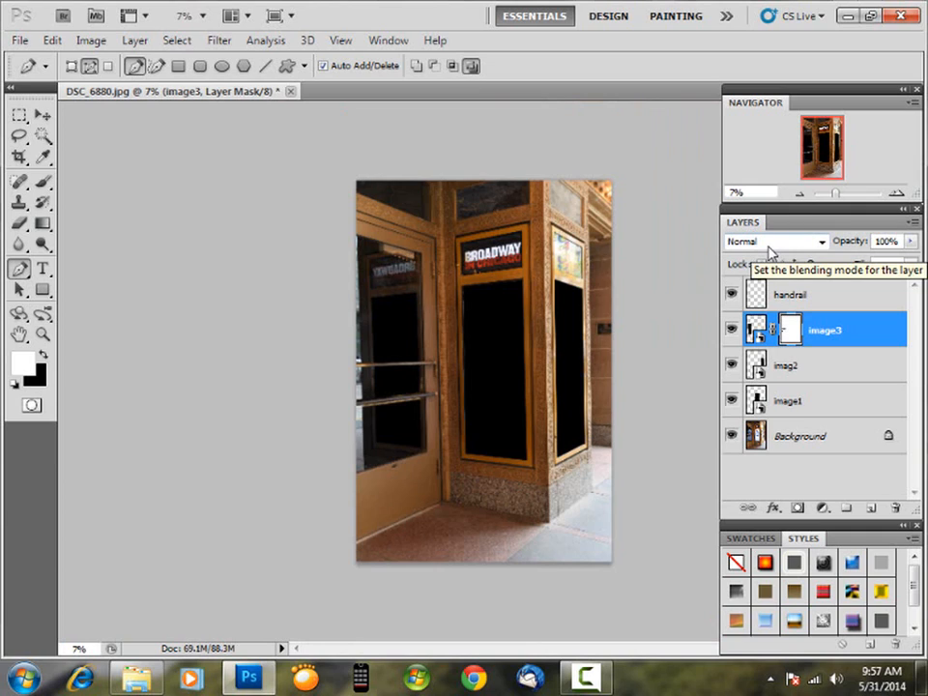
pyautogui.click(21, 40)
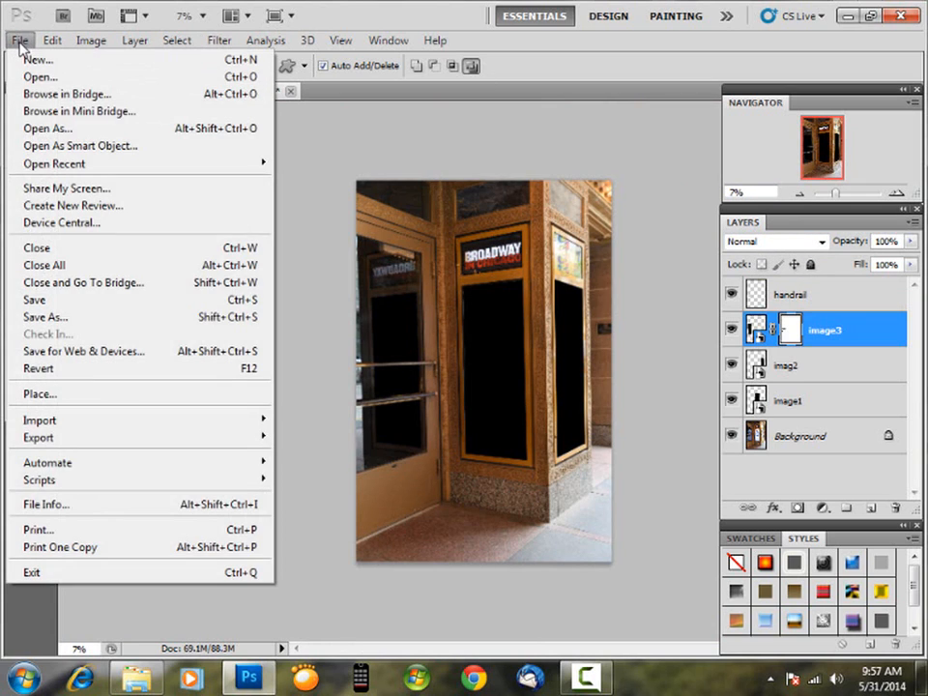
pyautogui.click(25, 319)
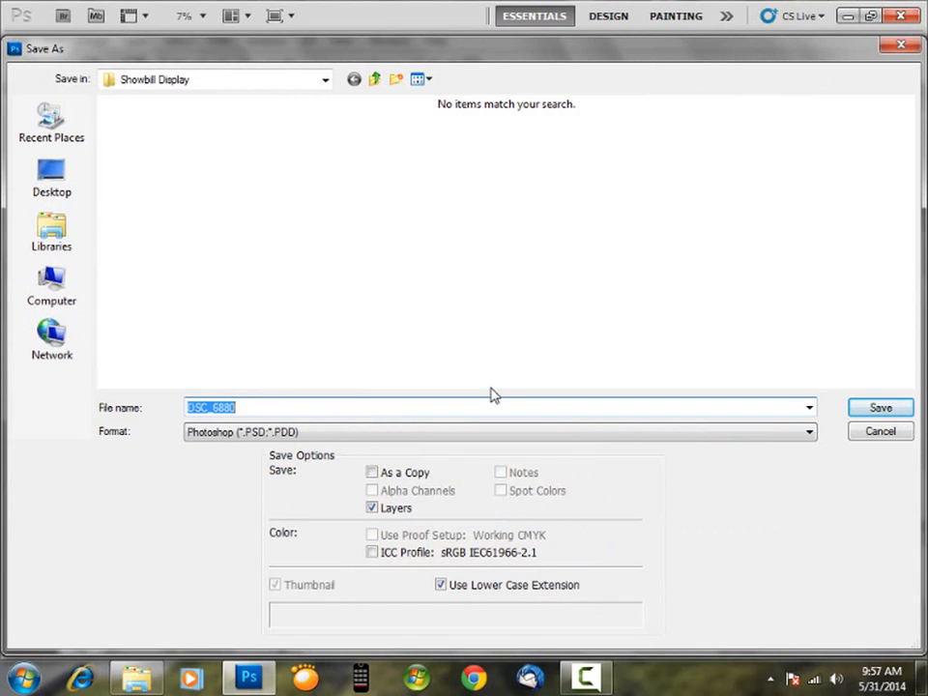
pyautogui.write('showbil')
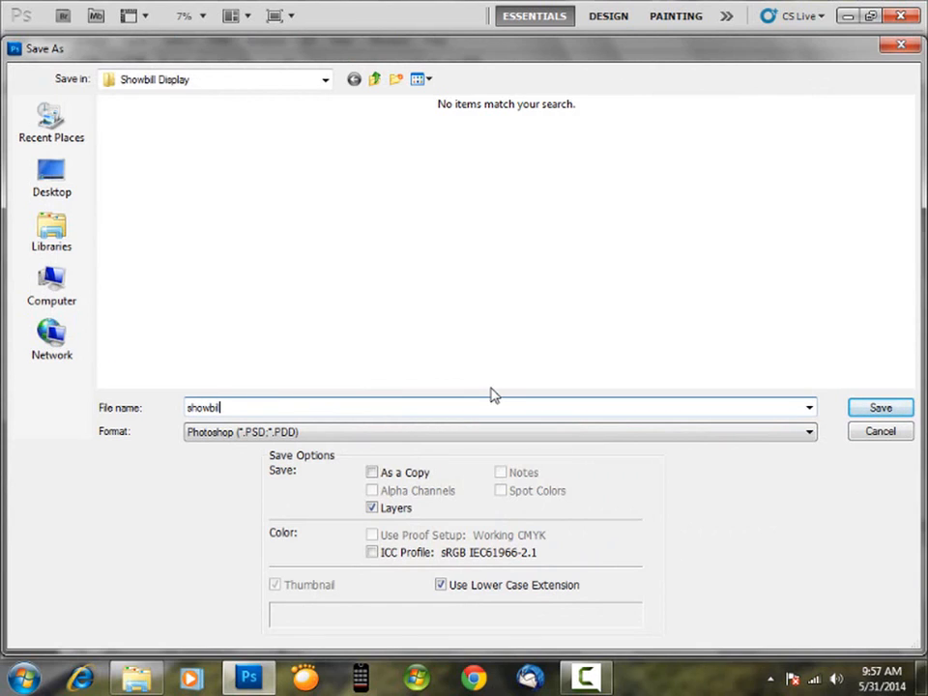
pyautogui.write('l')
pyautogui.click(234, 437)
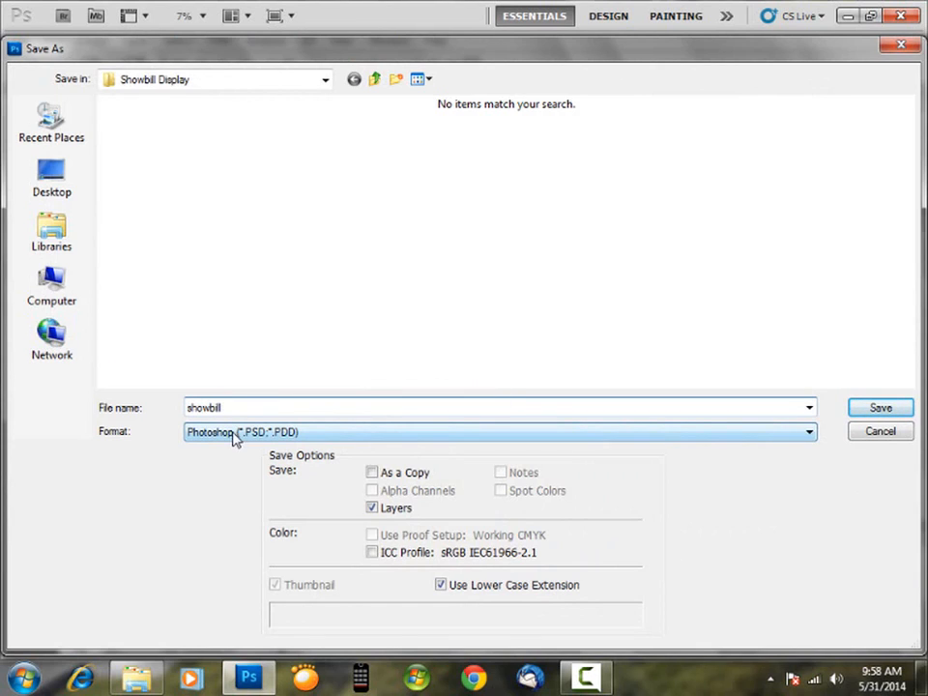
pyautogui.click(879, 410)
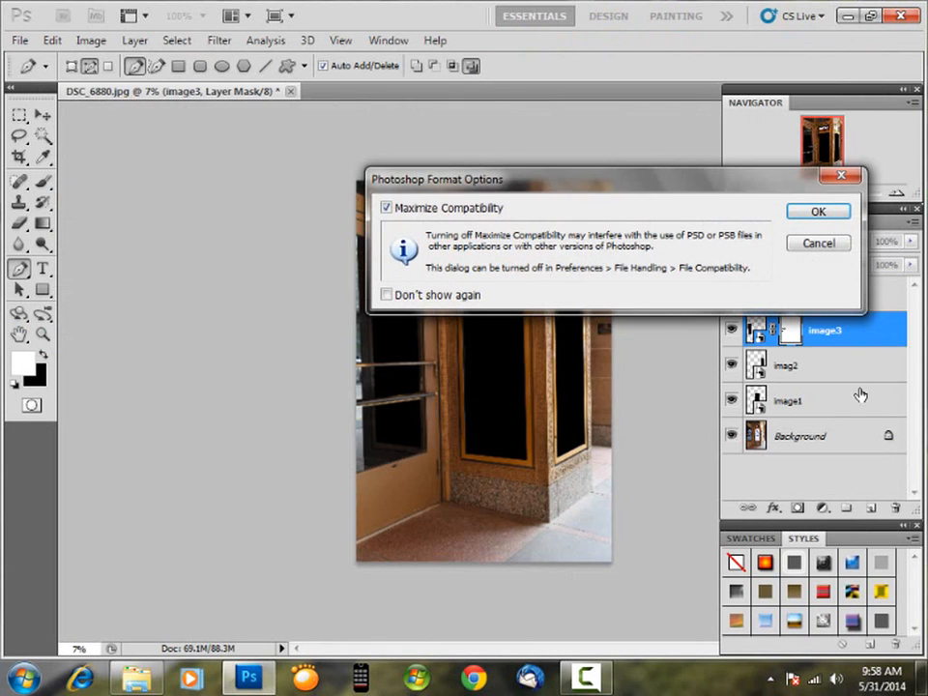
pyautogui.click(817, 211)
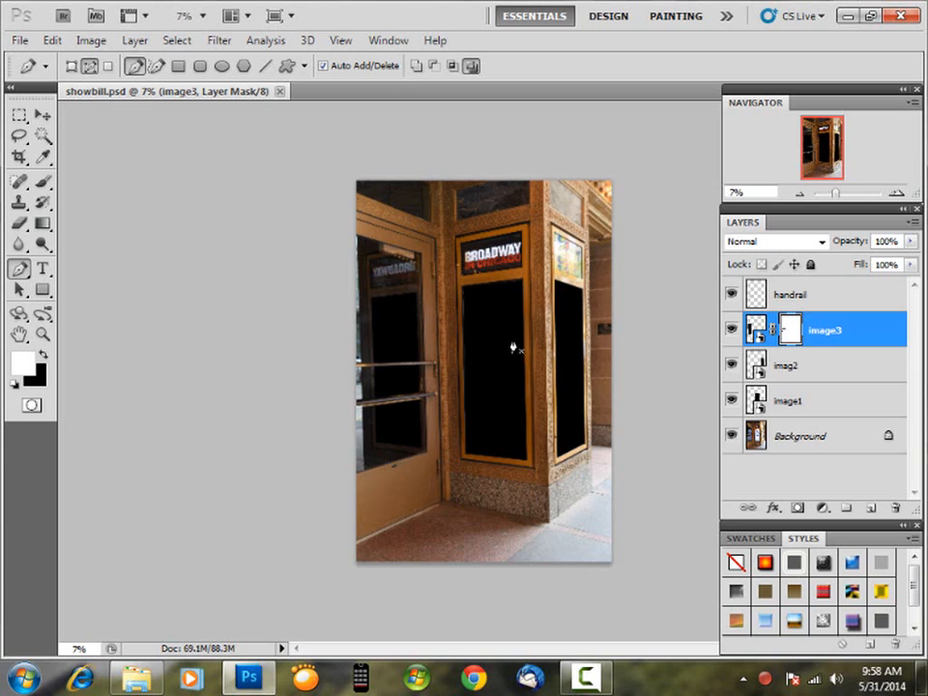
# Open the contents of the image1 smart object and place the DSC_6980 photo in it
pyautogui.doubleClick(755, 406)
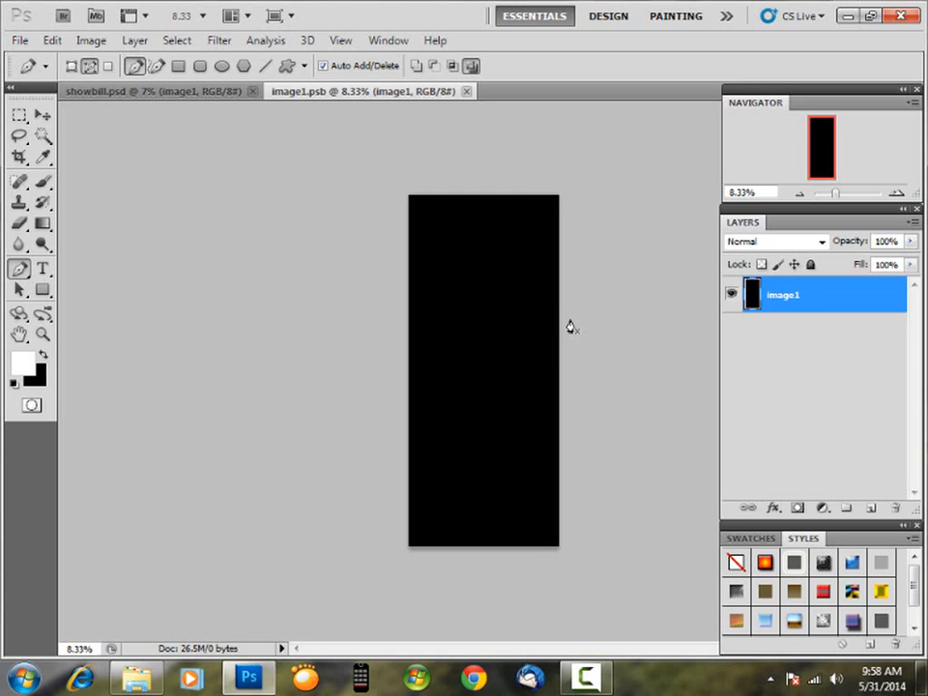
pyautogui.click(20, 41)
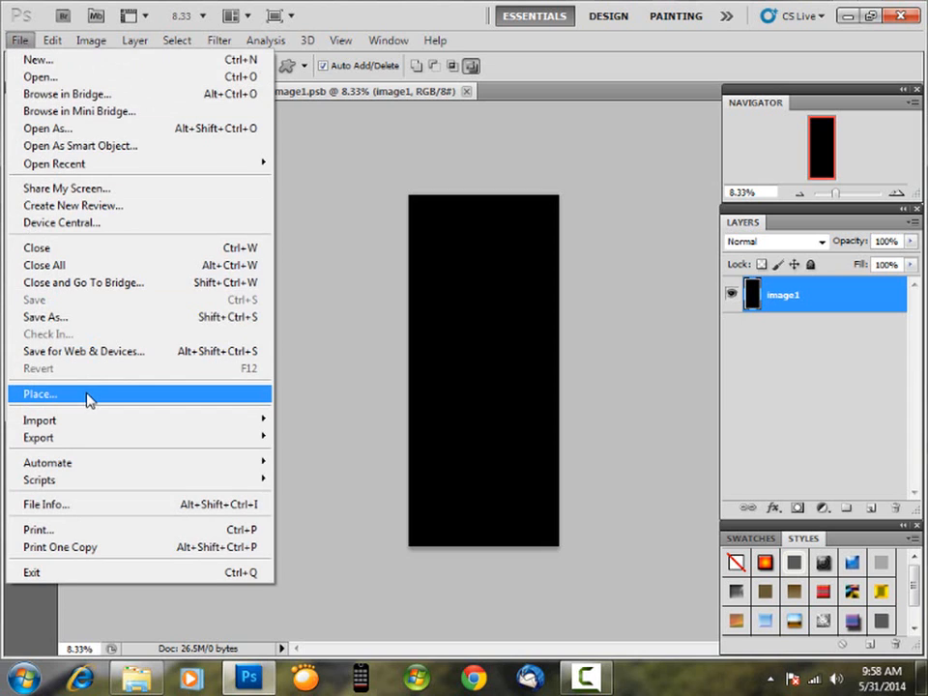
pyautogui.click(88, 400)
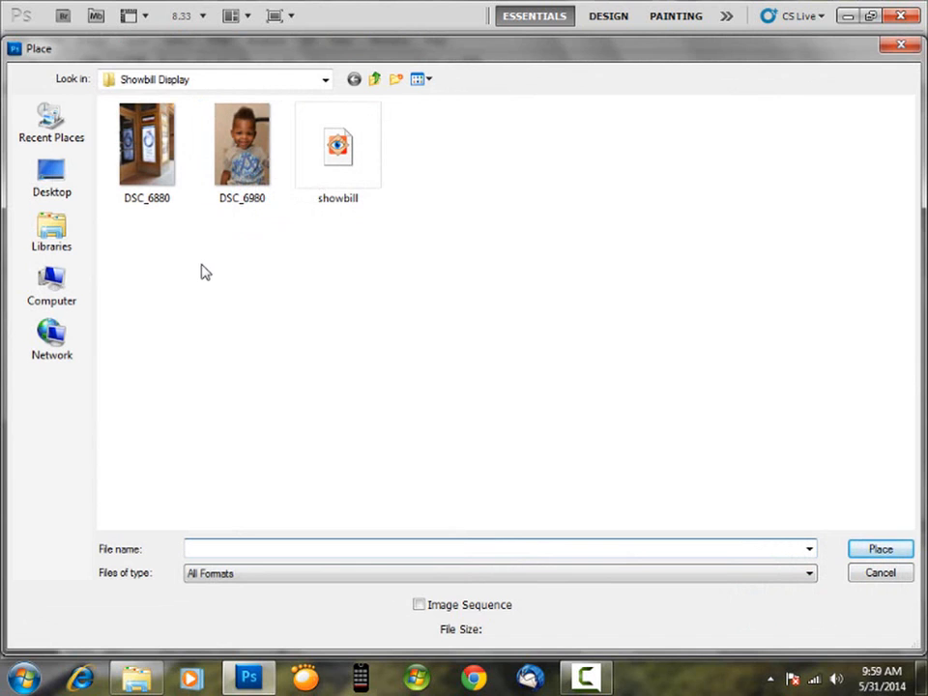
pyautogui.doubleClick(242, 145)
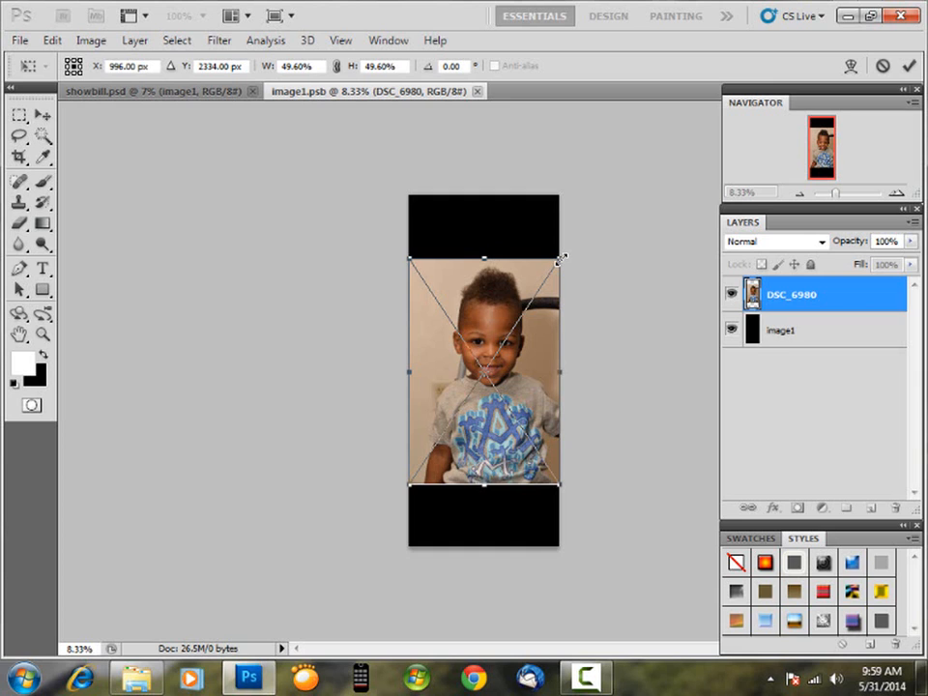
# Scale the placed DSC_6980 photo proportionally to about 79% so it covers the whole black canvas, and apply the placement
pyautogui.moveTo(565, 252); pyautogui.dragTo(603, 188)
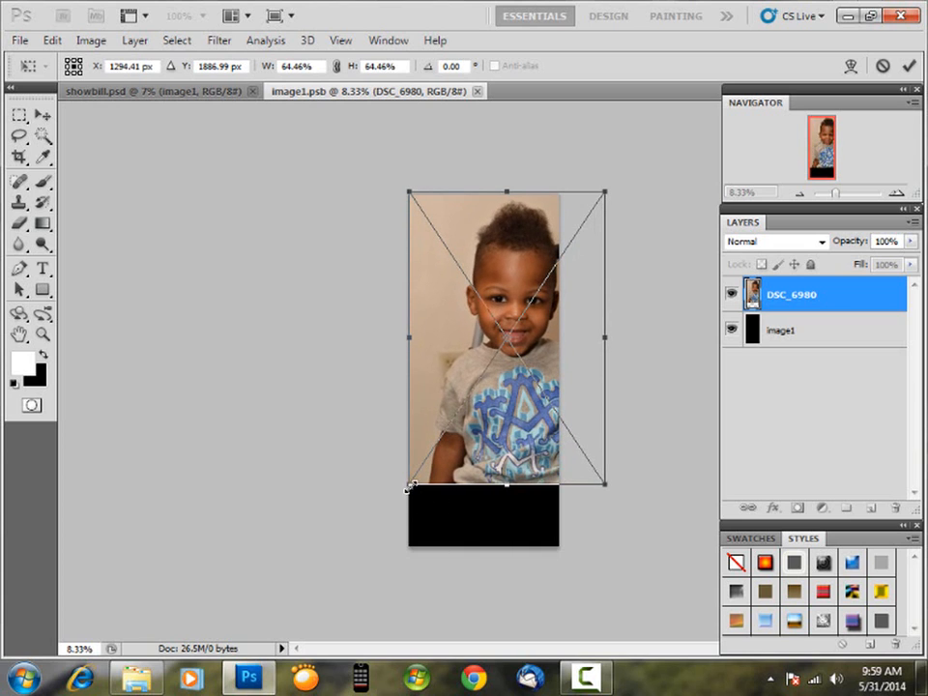
pyautogui.moveTo(406, 488); pyautogui.dragTo(364, 552)
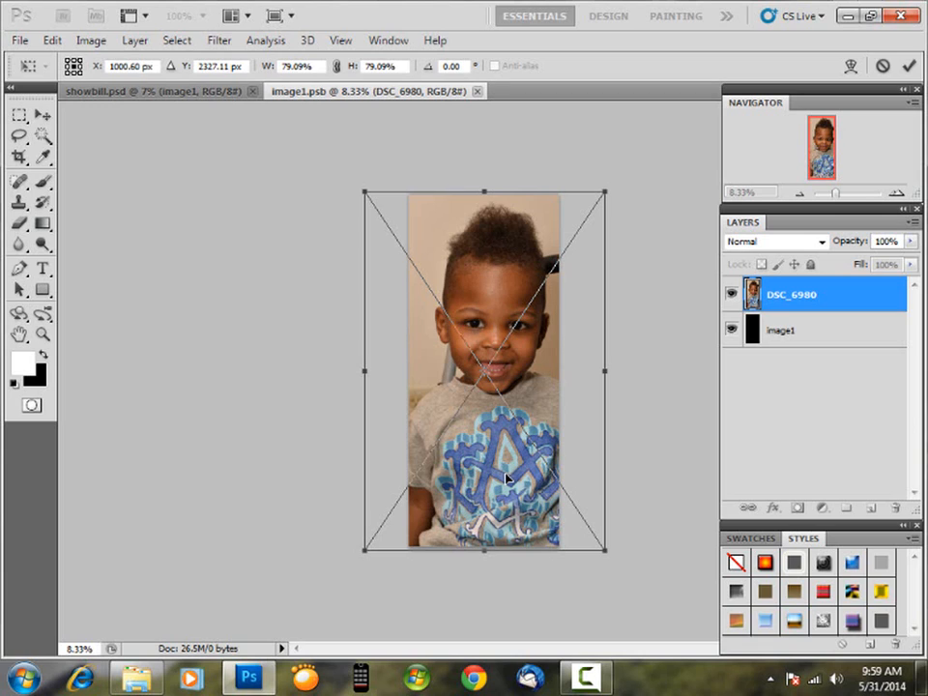
pyautogui.press('p')
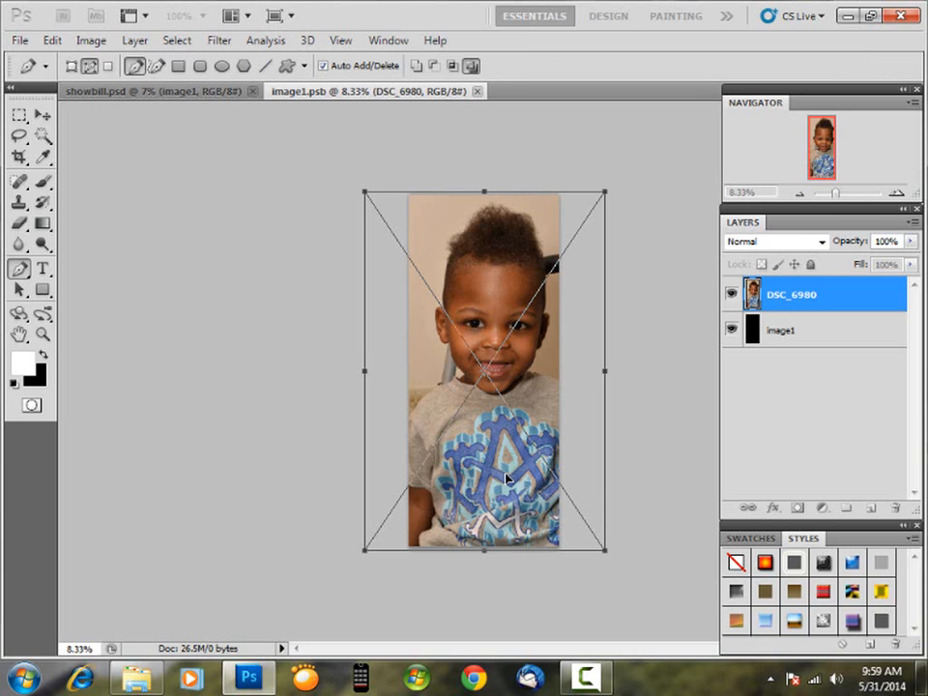
# Apply the DSC_6980 placement and close image1.psb with its changes saved to update the showbill placeholders
pyautogui.press('Return')
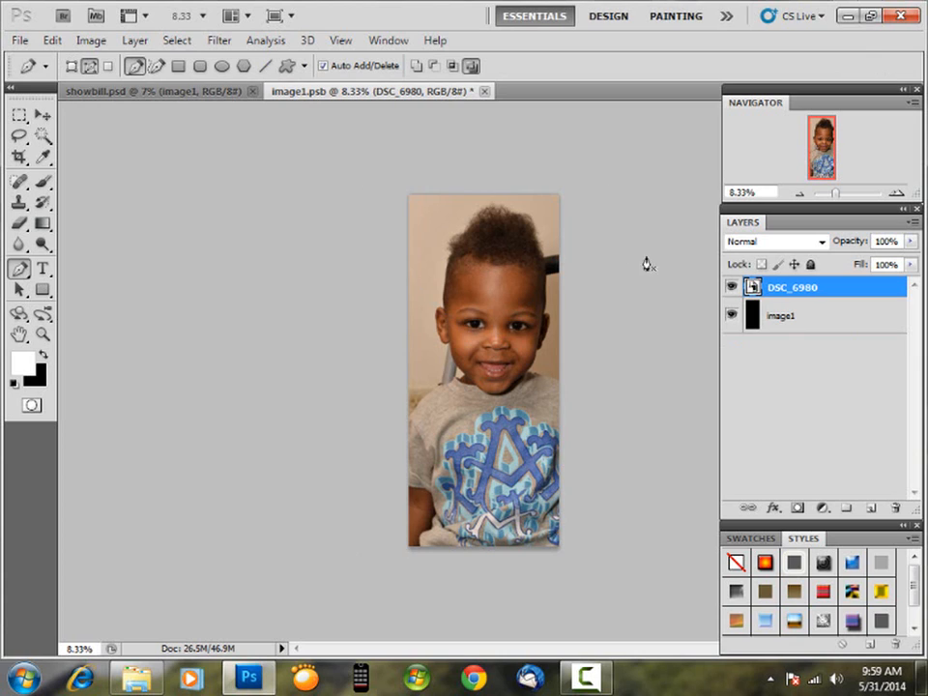
pyautogui.click(485, 92)
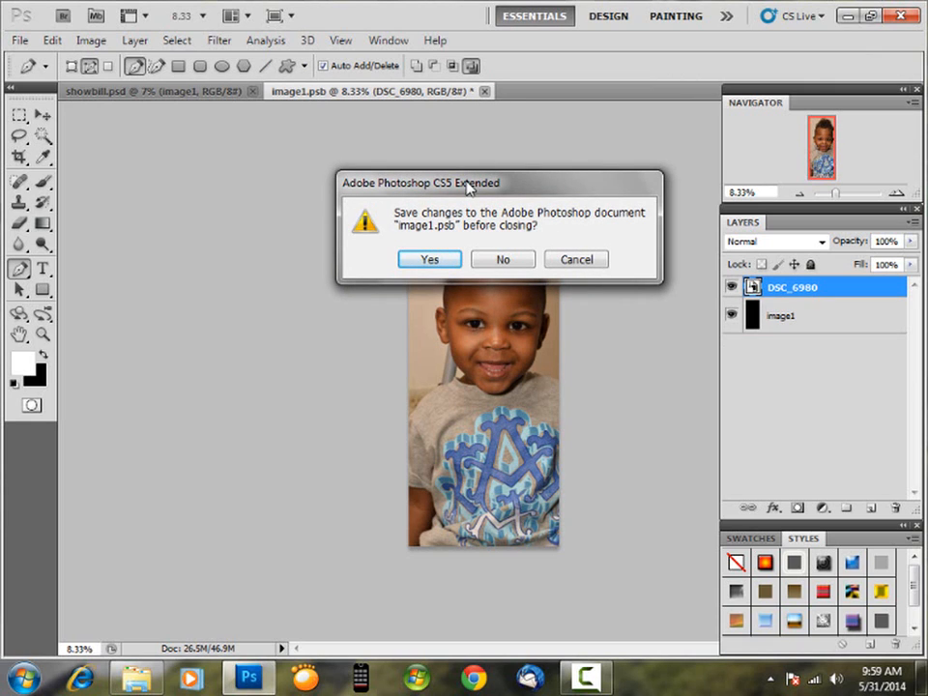
pyautogui.click(429, 259)
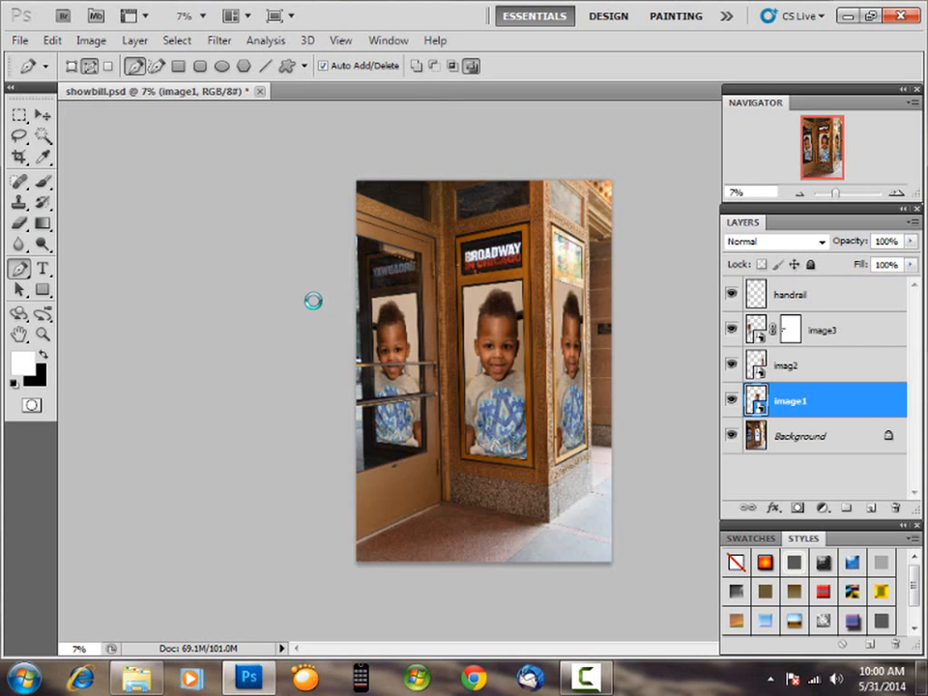
# Add a Levels adjustment layer directly above image3 and darken its RGB midtones to 0.70
pyautogui.hotkey('ctrl', '+')
pyautogui.hotkey('ctrl', '+')
pyautogui.hotkey('ctrl', '+')
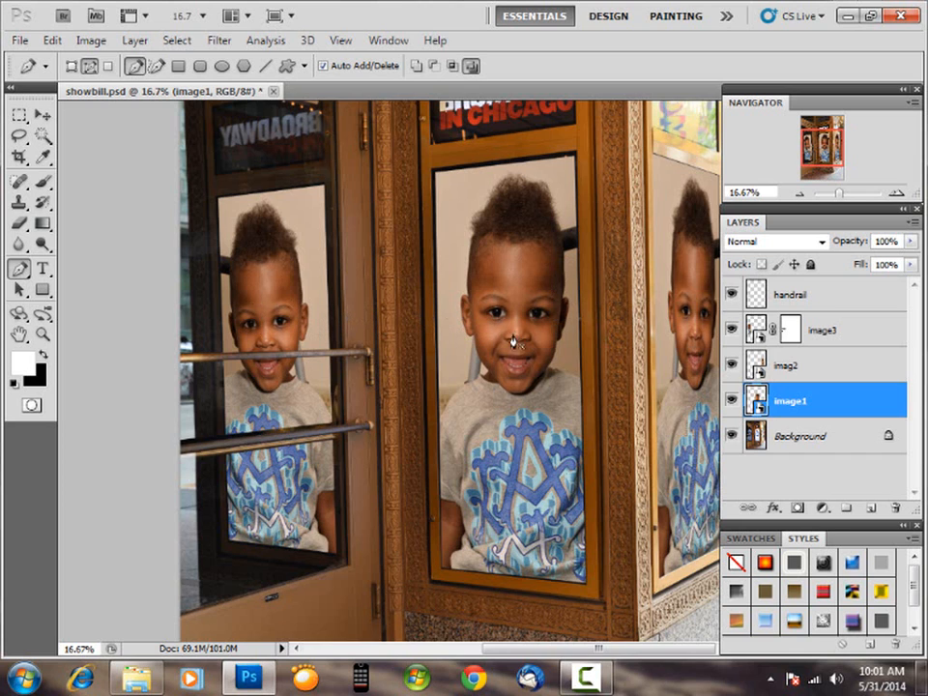
pyautogui.moveTo(513, 338)
pyautogui.mouseDown()
pyautogui.moveTo(452, 335)
pyautogui.moveTo(539, 337)
pyautogui.moveTo(464, 325)
pyautogui.moveTo(526, 338)
pyautogui.mouseUp()
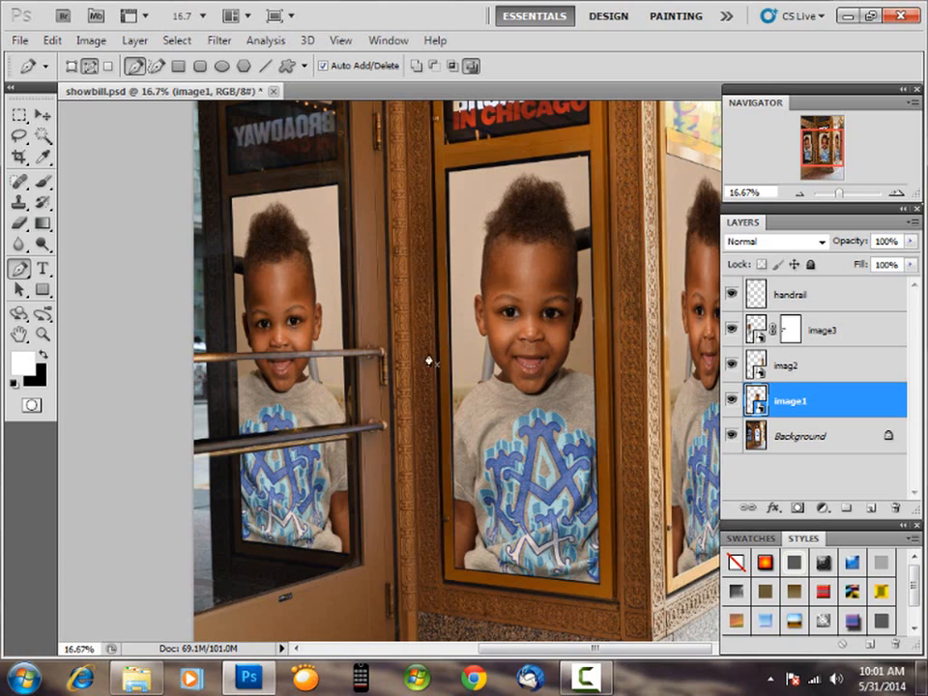
pyautogui.click(865, 334)
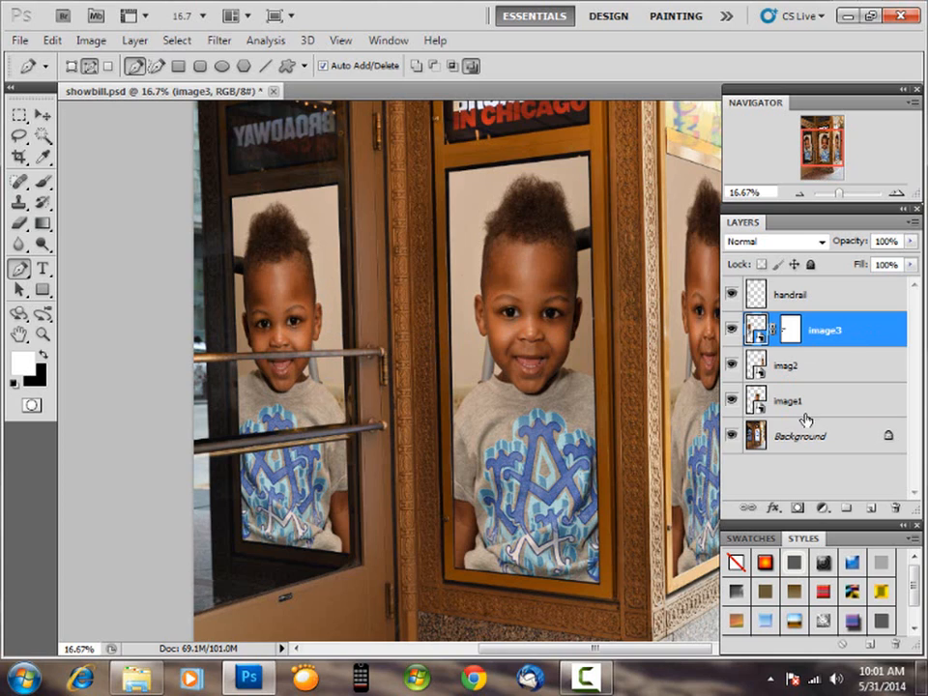
pyautogui.click(823, 510)
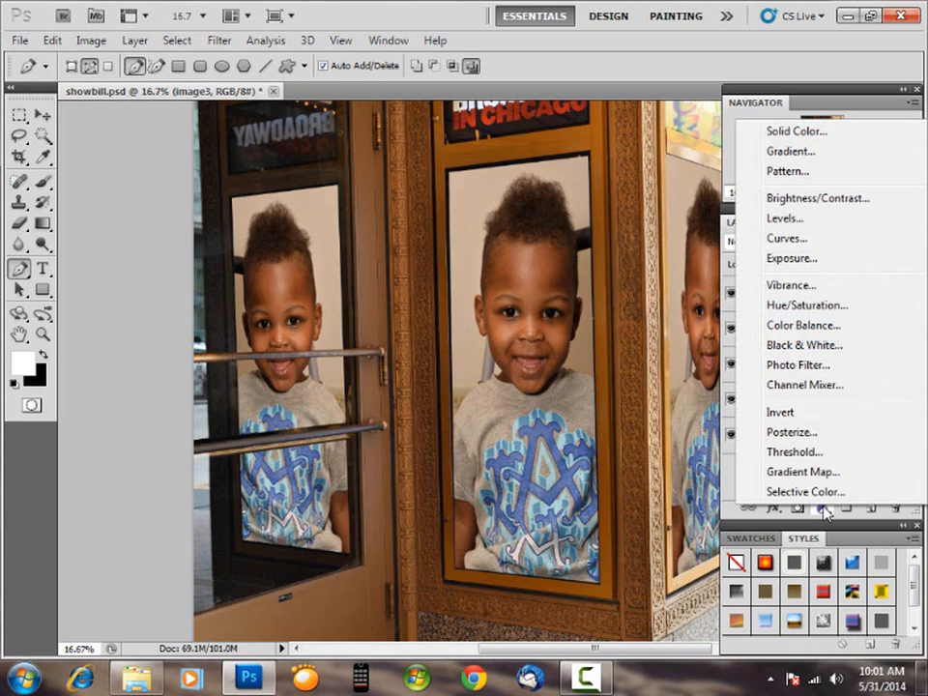
pyautogui.click(796, 221)
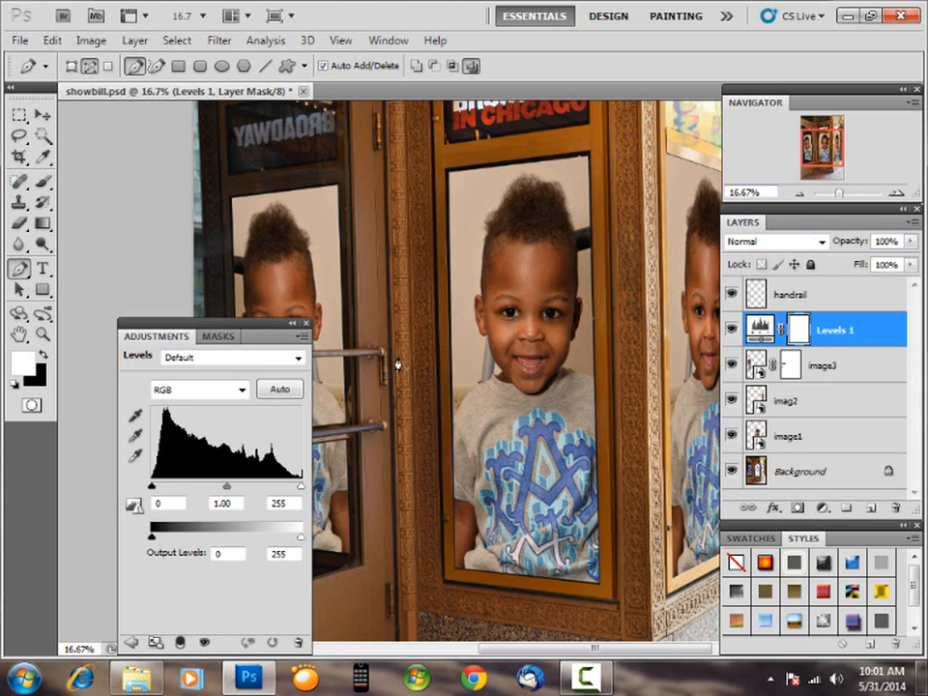
pyautogui.moveTo(221, 327); pyautogui.dragTo(106, 172)
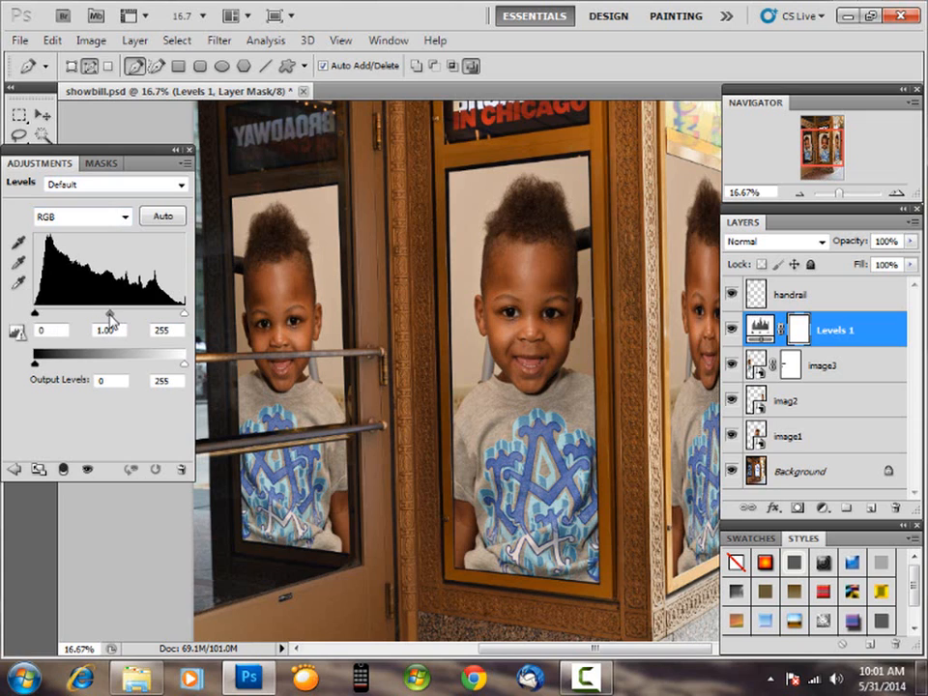
pyautogui.moveTo(109, 319)
pyautogui.mouseDown()
pyautogui.moveTo(131, 322)
pyautogui.moveTo(73, 325)
pyautogui.moveTo(118, 325)
pyautogui.moveTo(81, 327)
pyautogui.moveTo(105, 326)
pyautogui.mouseUp()
pyautogui.moveTo(116, 326); pyautogui.dragTo(126, 324)
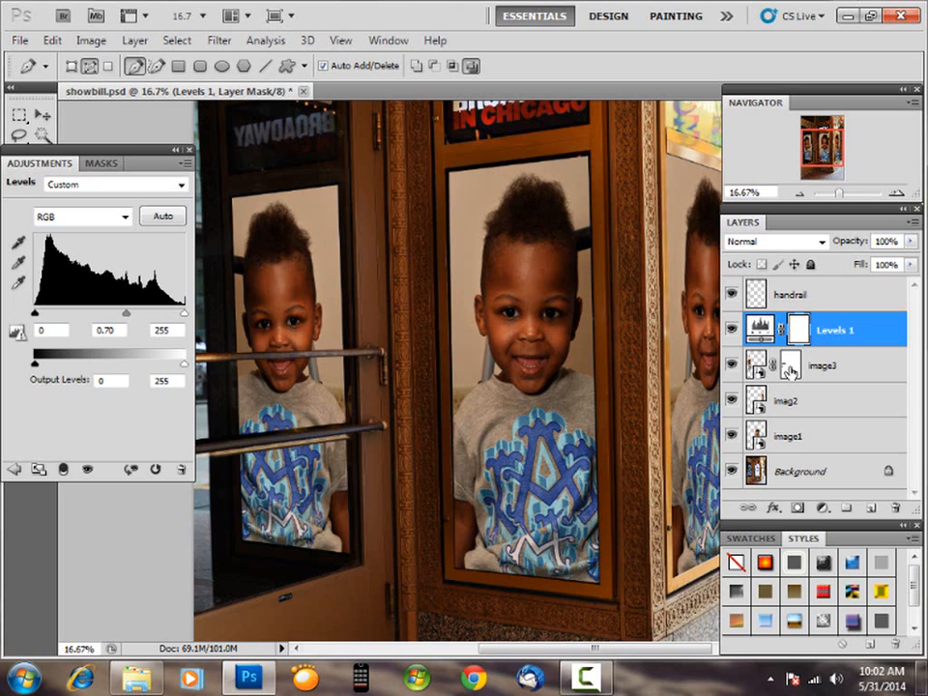
# Clip the Levels adjustment to image3 only and set its RGB midtones to 0.65
pyautogui.hotkey('ctrl', 'alt', 'g')
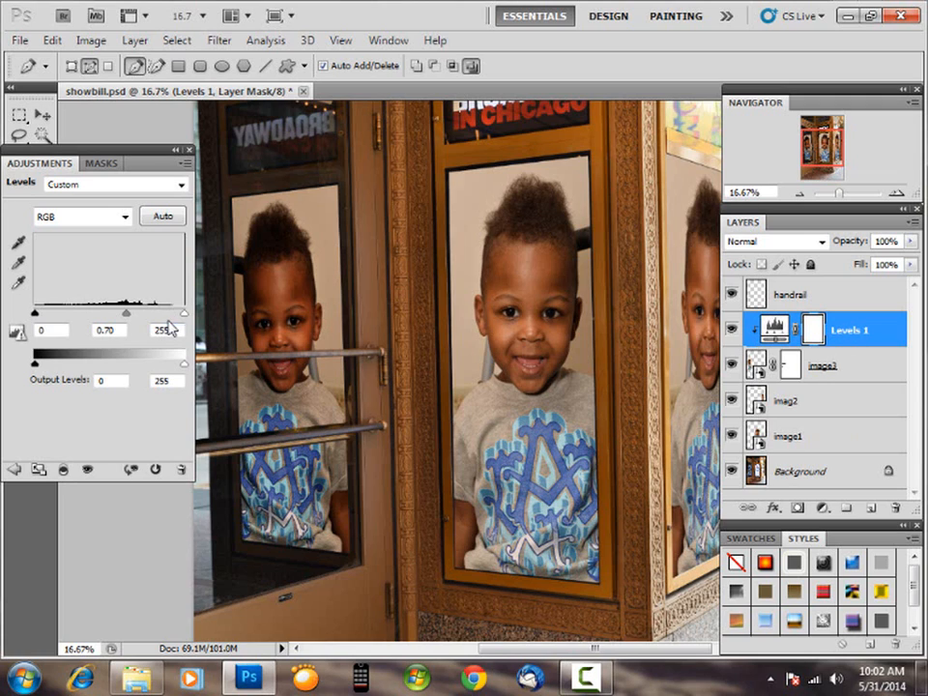
pyautogui.moveTo(125, 316)
pyautogui.mouseDown()
pyautogui.moveTo(98, 316)
pyautogui.moveTo(119, 320)
pyautogui.mouseUp()
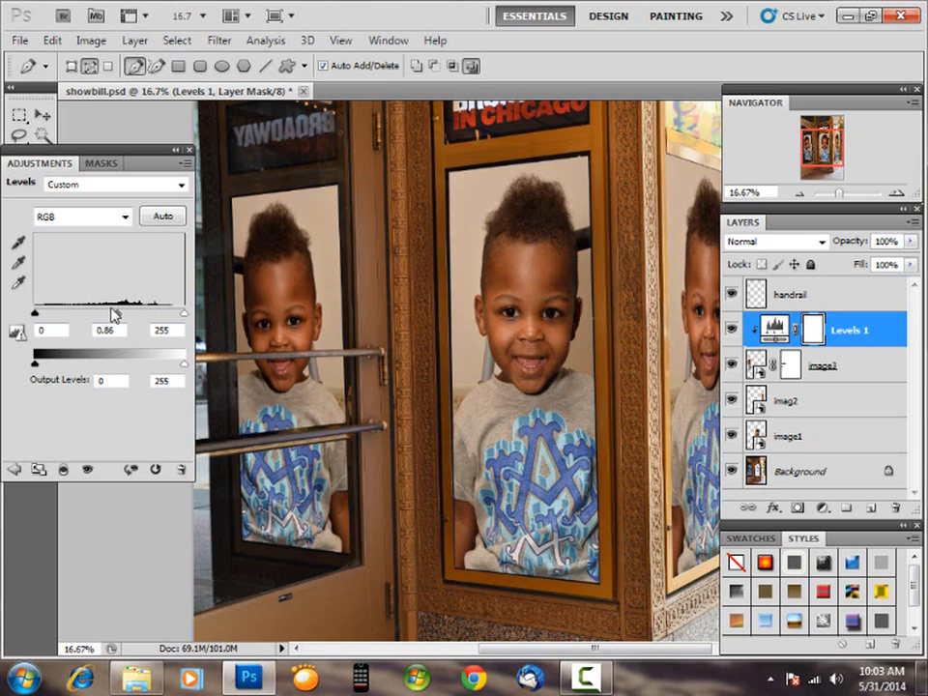
pyautogui.hotkey('ctrl', '-')
pyautogui.hotkey('ctrl', '-')
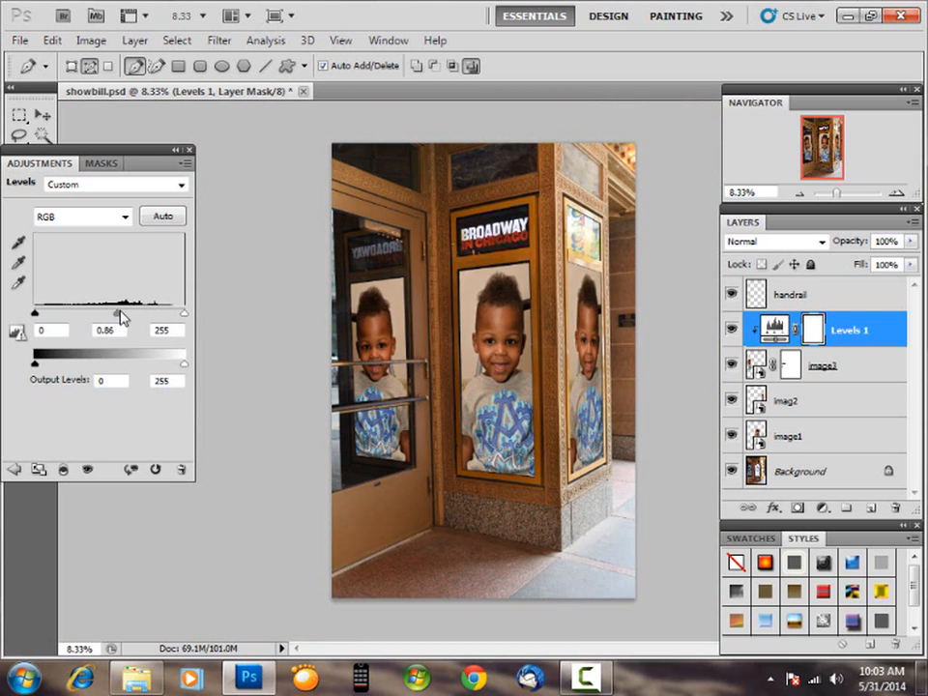
pyautogui.moveTo(118, 319)
pyautogui.mouseDown()
pyautogui.moveTo(132, 319)
pyautogui.moveTo(126, 315)
pyautogui.mouseUp()
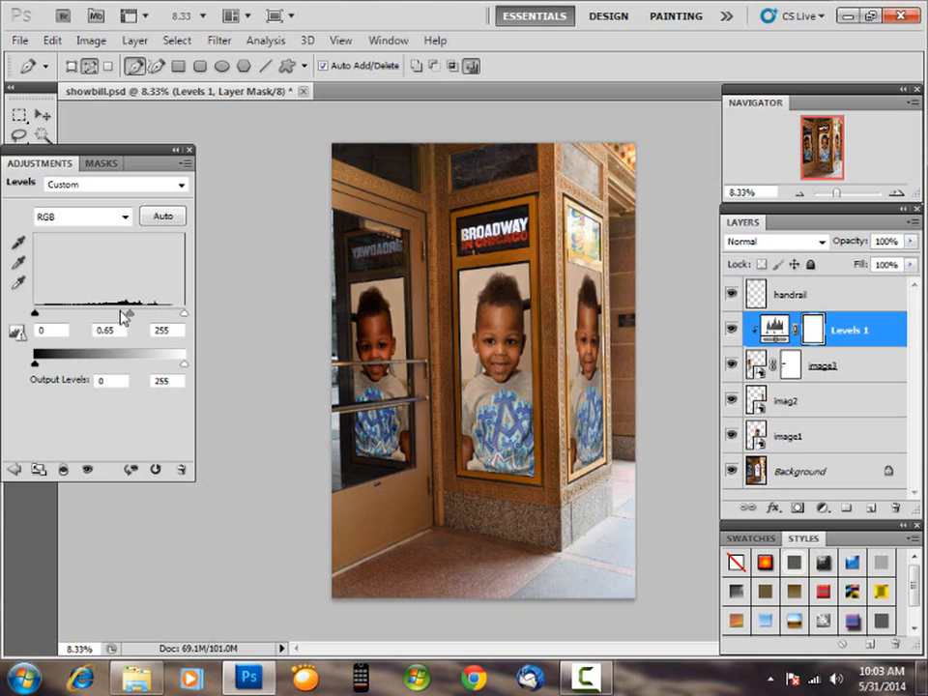
pyautogui.click(190, 152)
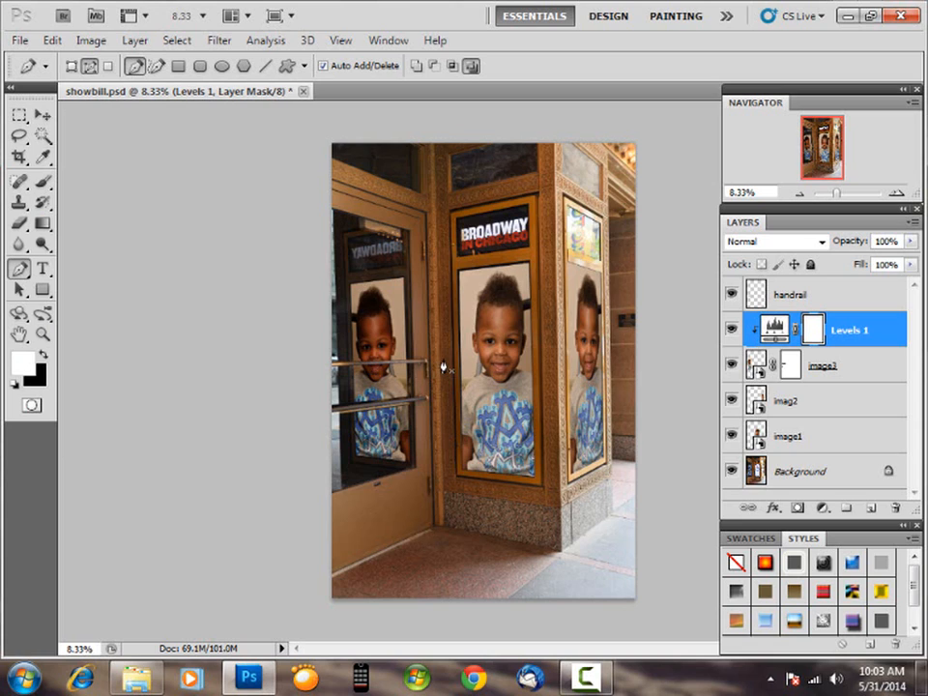
# Delete the DSC_6980 layer from image3's smart object contents, saving both image1.psb and the showbill document
pyautogui.click(761, 367)
pyautogui.doubleClick(759, 365)
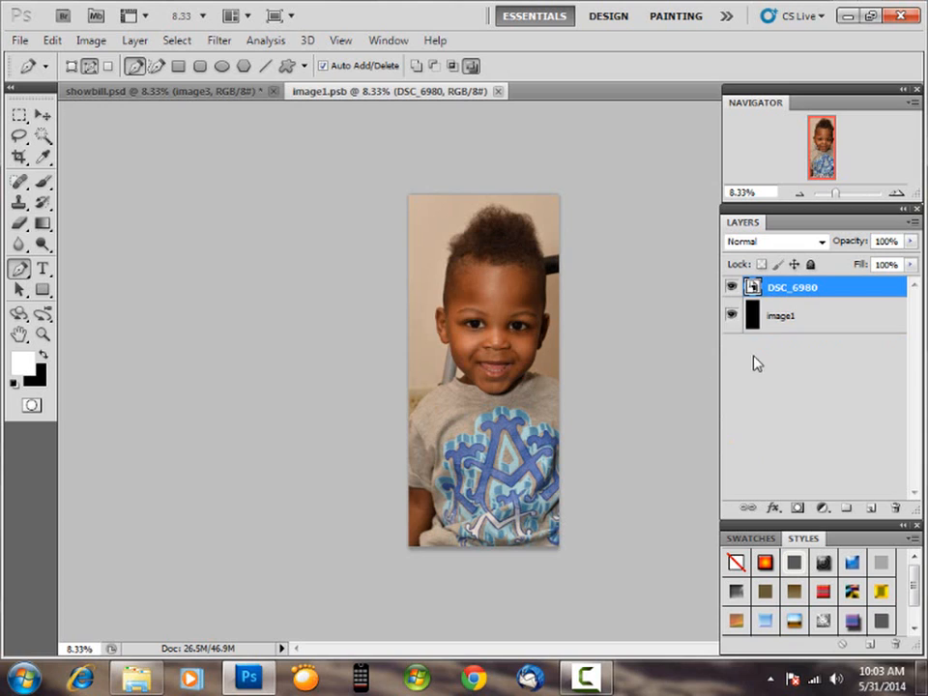
pyautogui.click(894, 508)
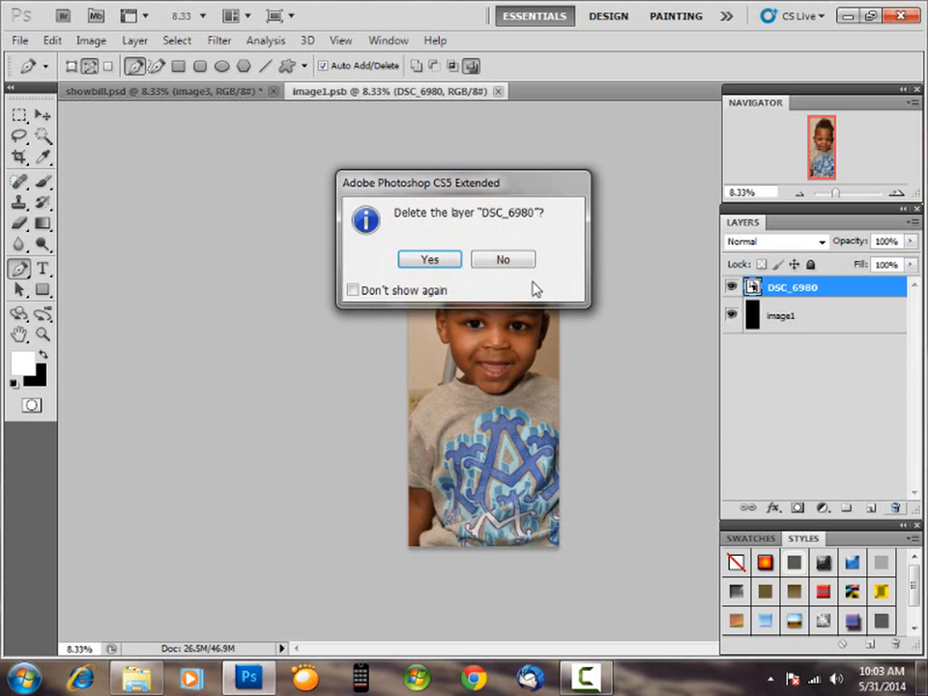
pyautogui.click(429, 262)
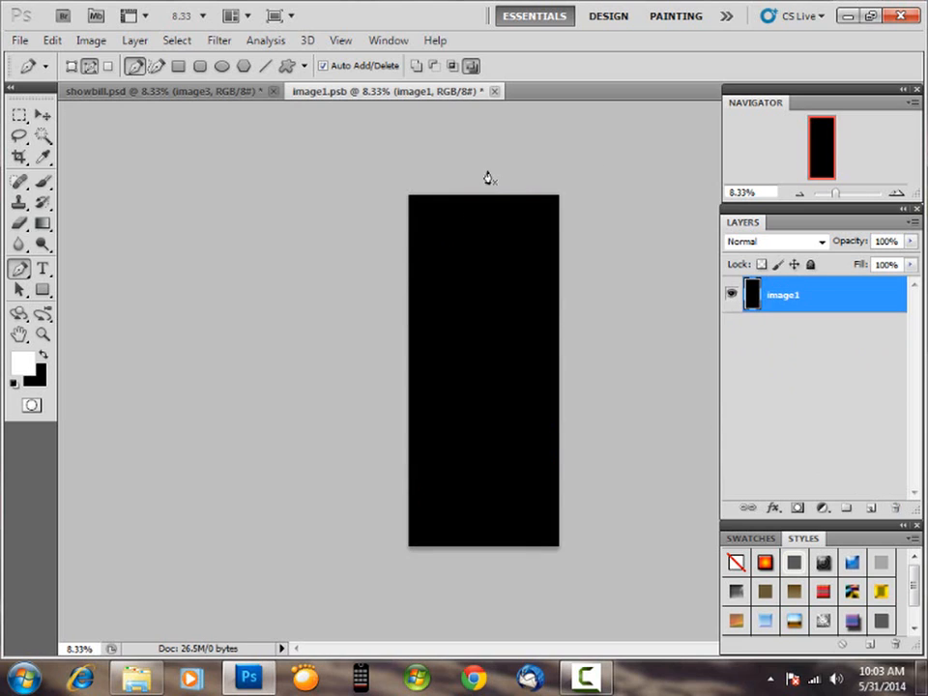
pyautogui.click(494, 91)
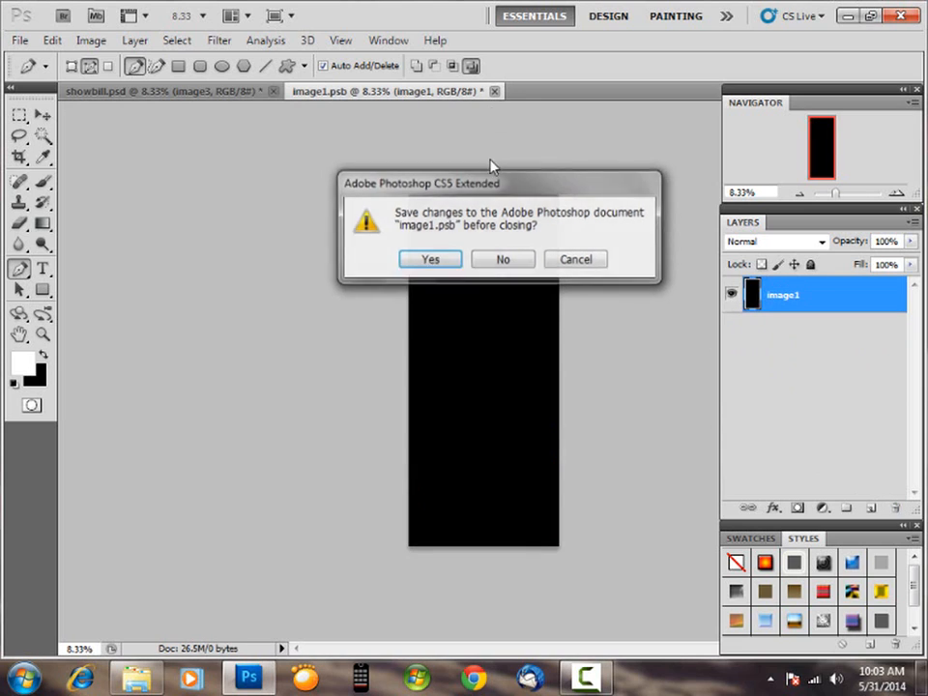
pyautogui.click(426, 258)
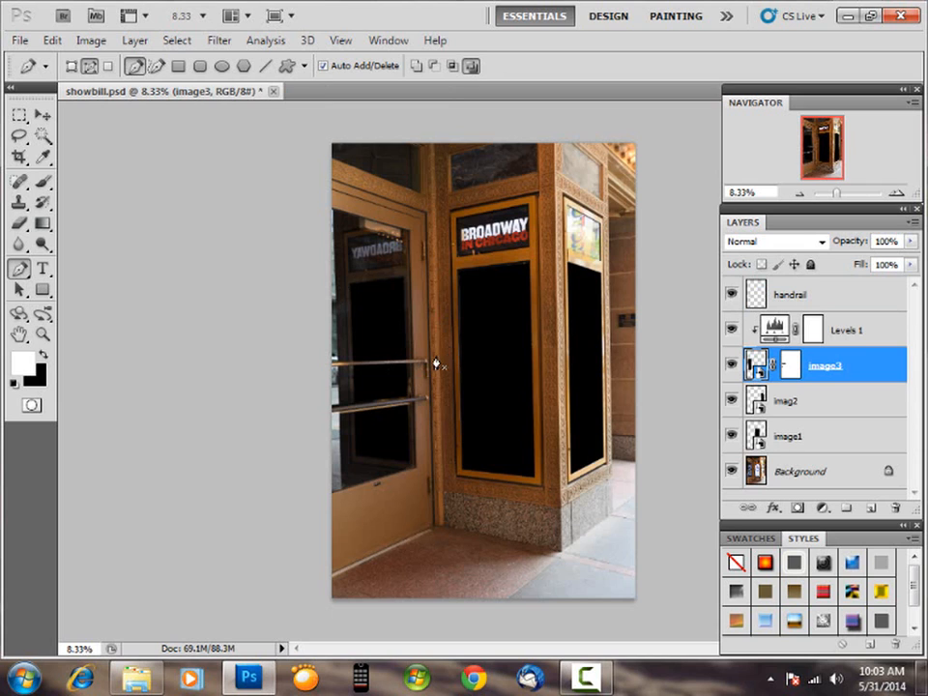
pyautogui.click(19, 40)
pyautogui.click(44, 303)
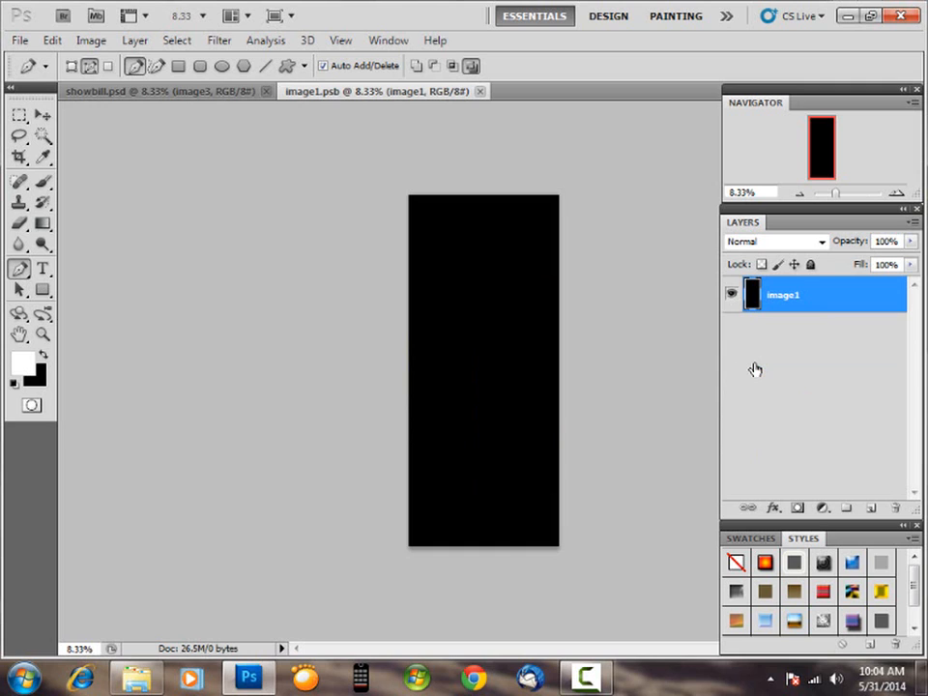
# Place the DSC_6980 photo in the black image1.psb placeholder contents
pyautogui.click(24, 44)
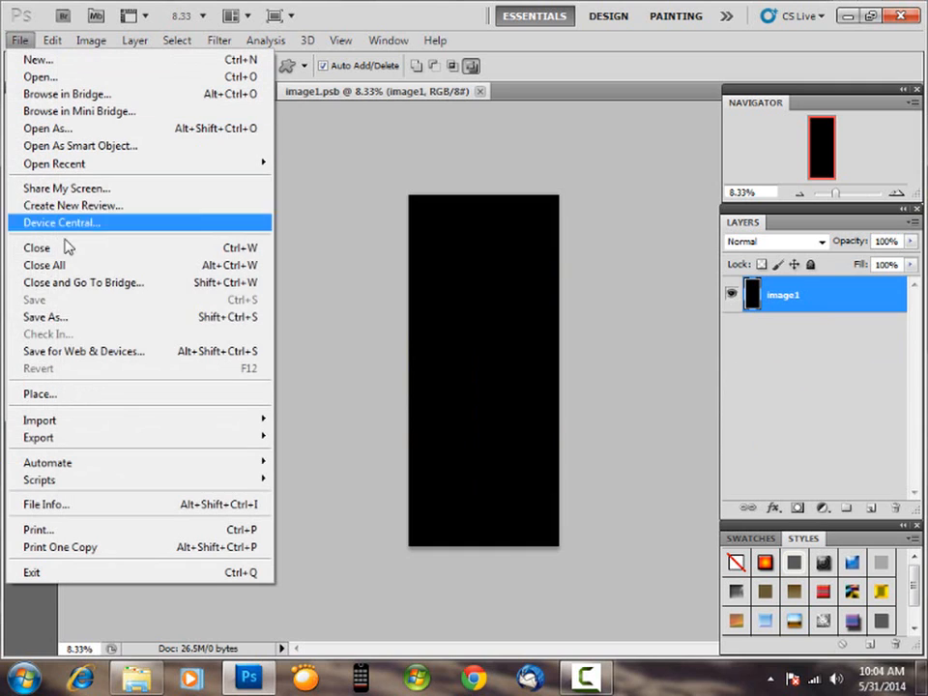
pyautogui.click(60, 394)
pyautogui.doubleClick(236, 145)
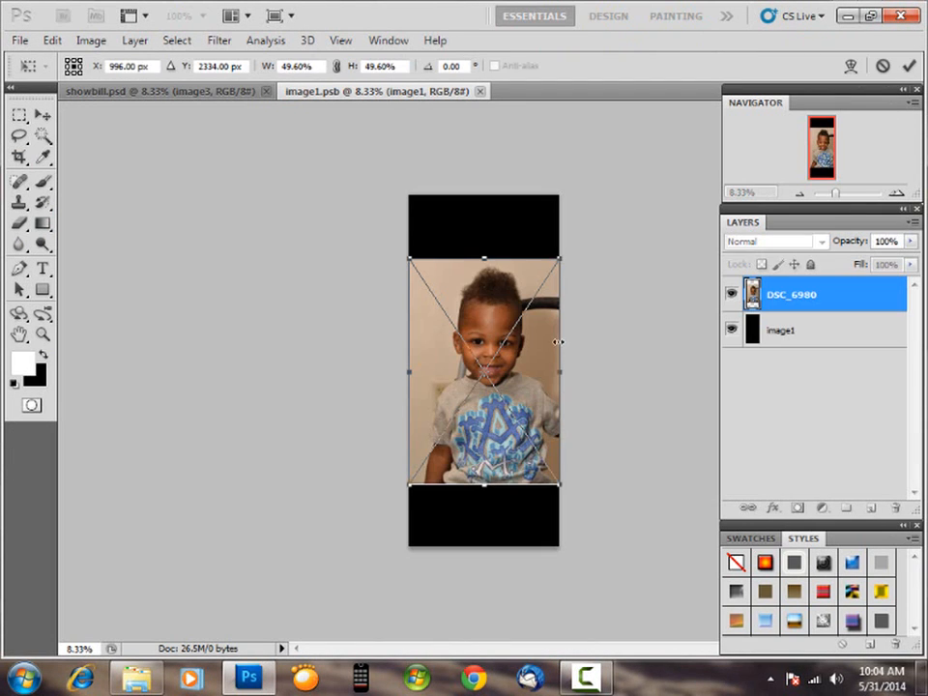
# Scale the placed photo proportionally to about 78% so it covers the canvas, and close image1.psb with its changes saved
pyautogui.moveTo(566, 249); pyautogui.dragTo(586, 176)
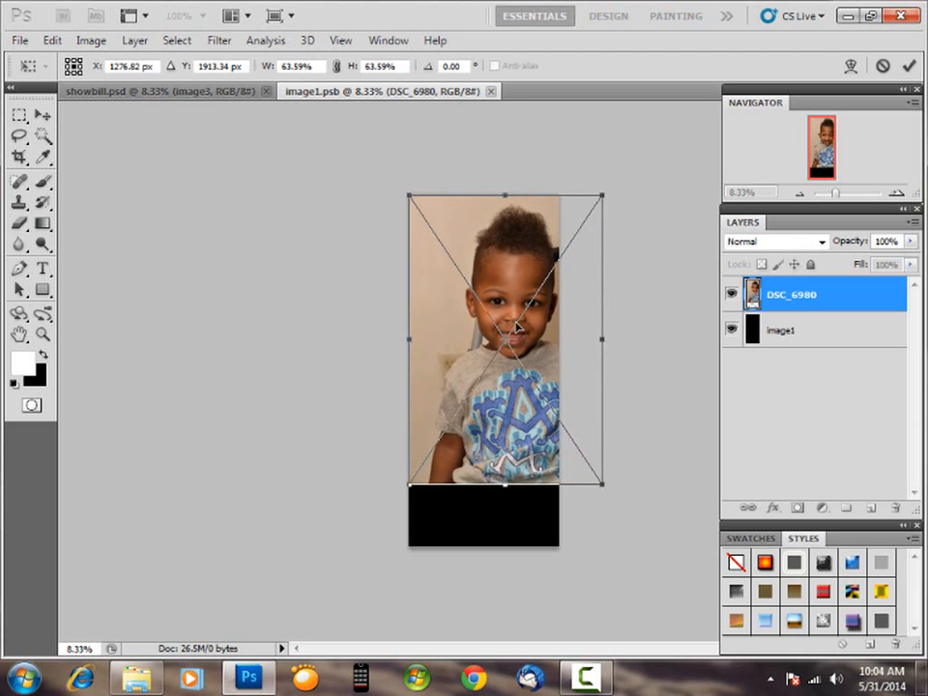
pyautogui.moveTo(402, 491); pyautogui.dragTo(373, 555)
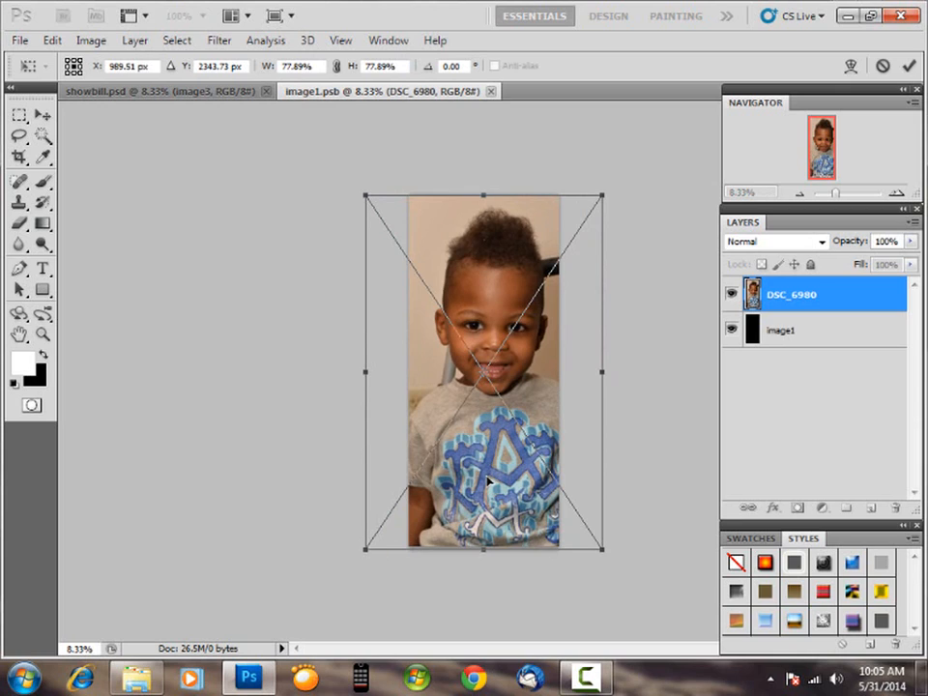
pyautogui.press('p')
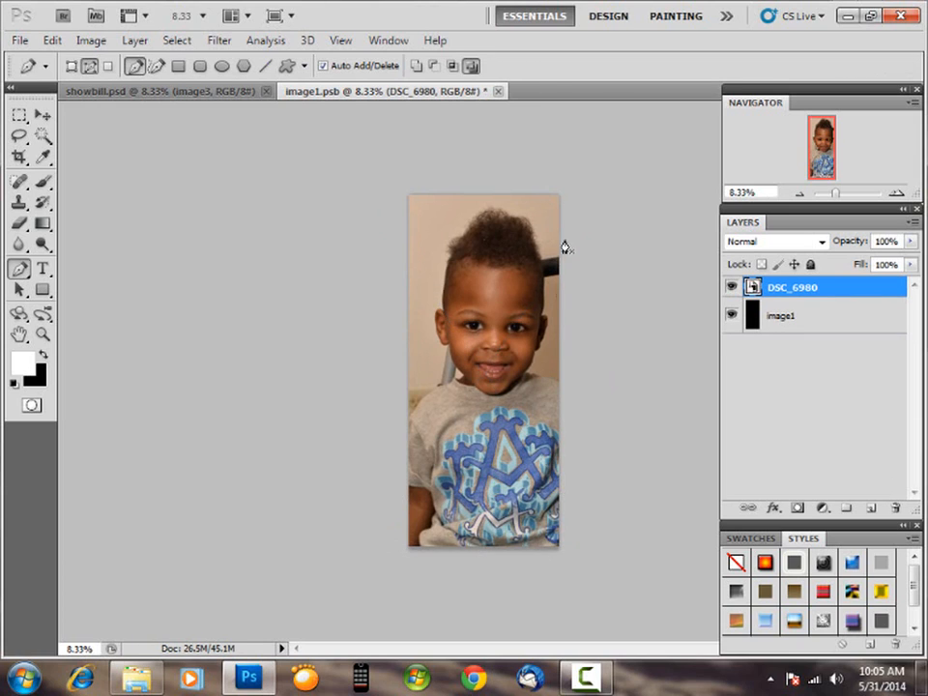
pyautogui.click(498, 91)
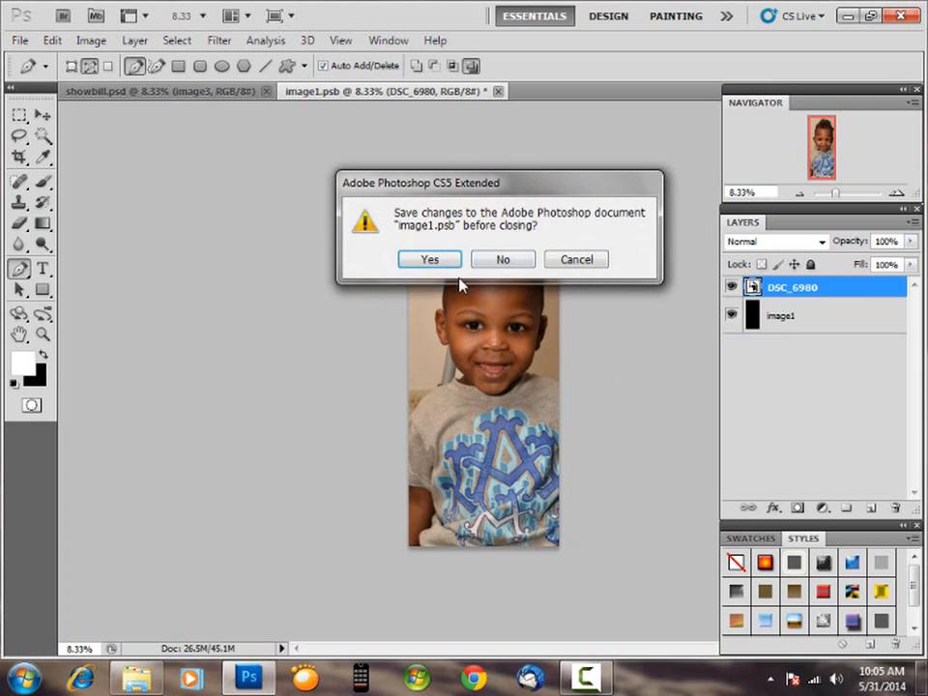
pyautogui.click(435, 259)
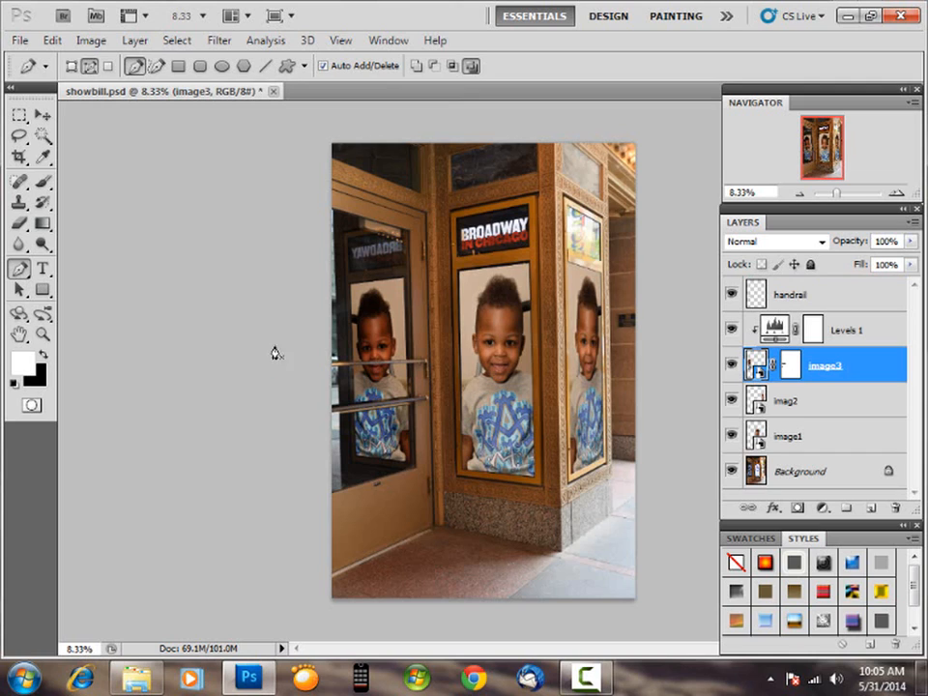
# Save a copy of the mockup as grandson in JPEG format in Showbill Display, at quality 12, Progressive with 3 scans
pyautogui.click(21, 42)
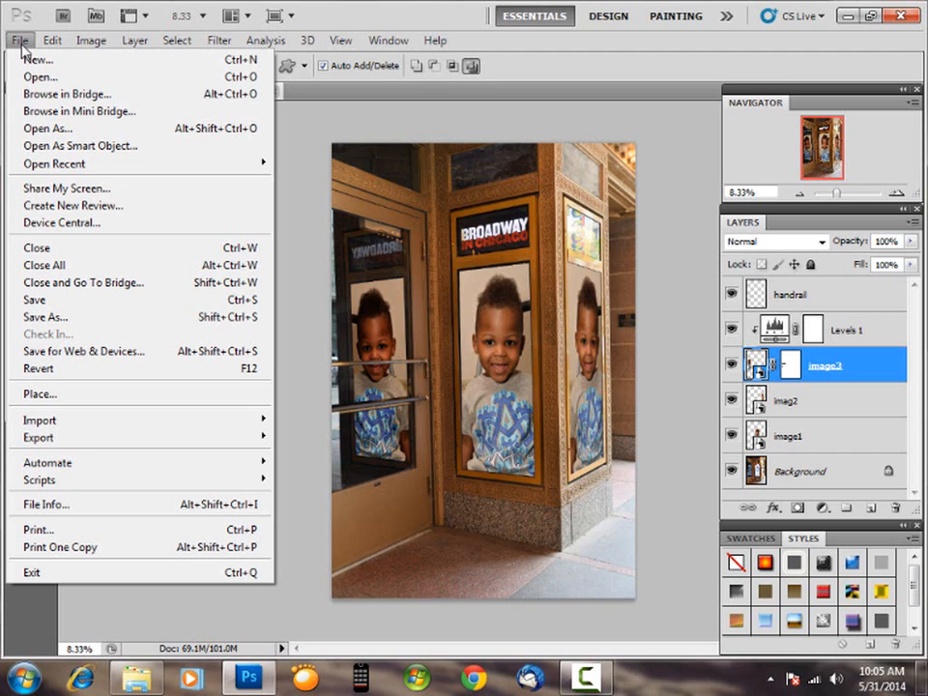
pyautogui.click(33, 317)
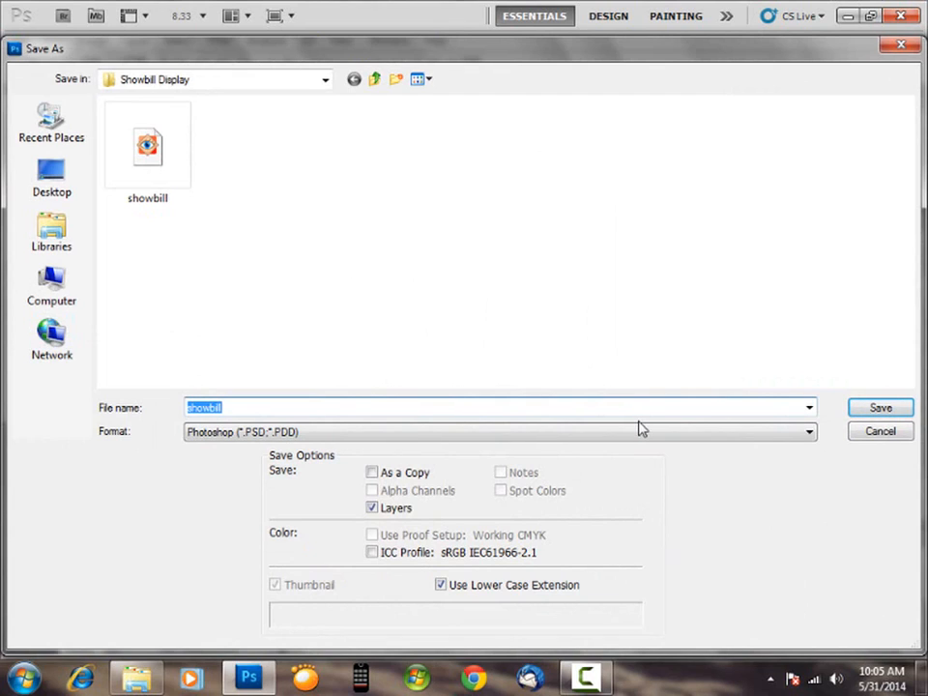
pyautogui.write('grandson')
pyautogui.click(292, 437)
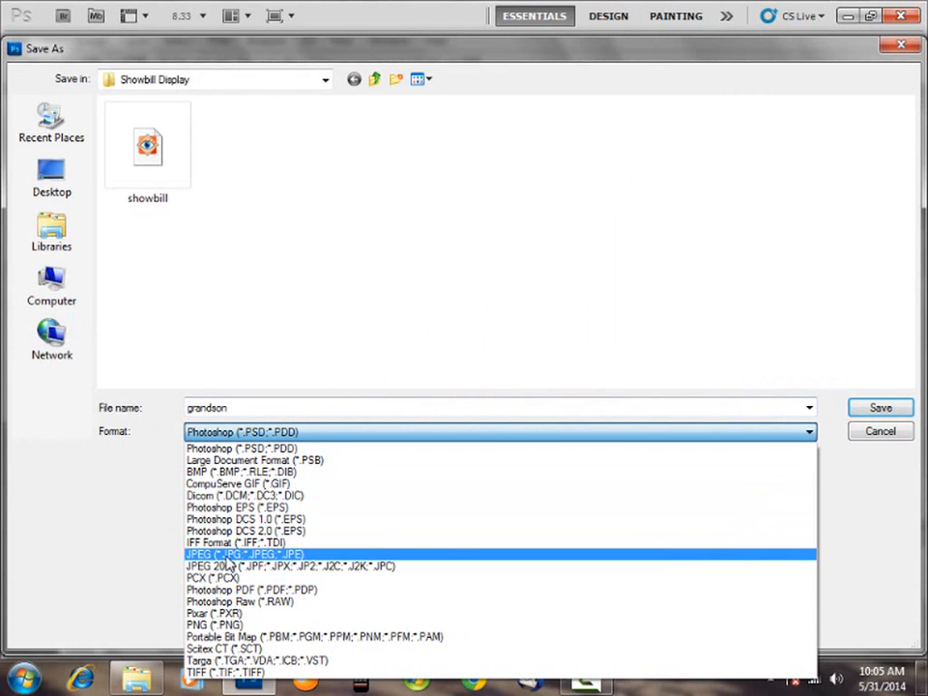
pyautogui.click(230, 555)
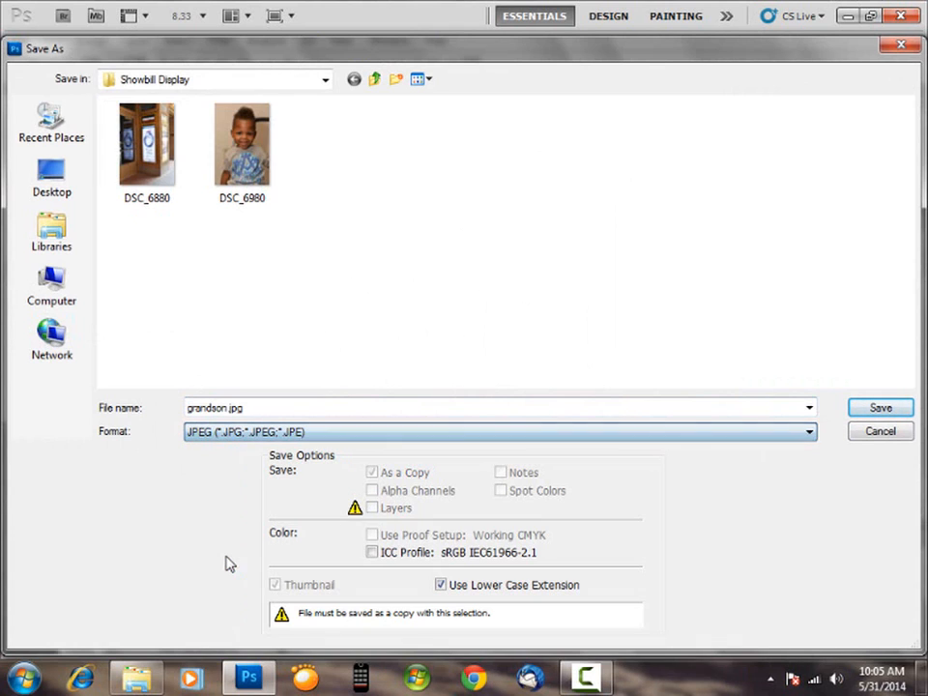
pyautogui.click(882, 410)
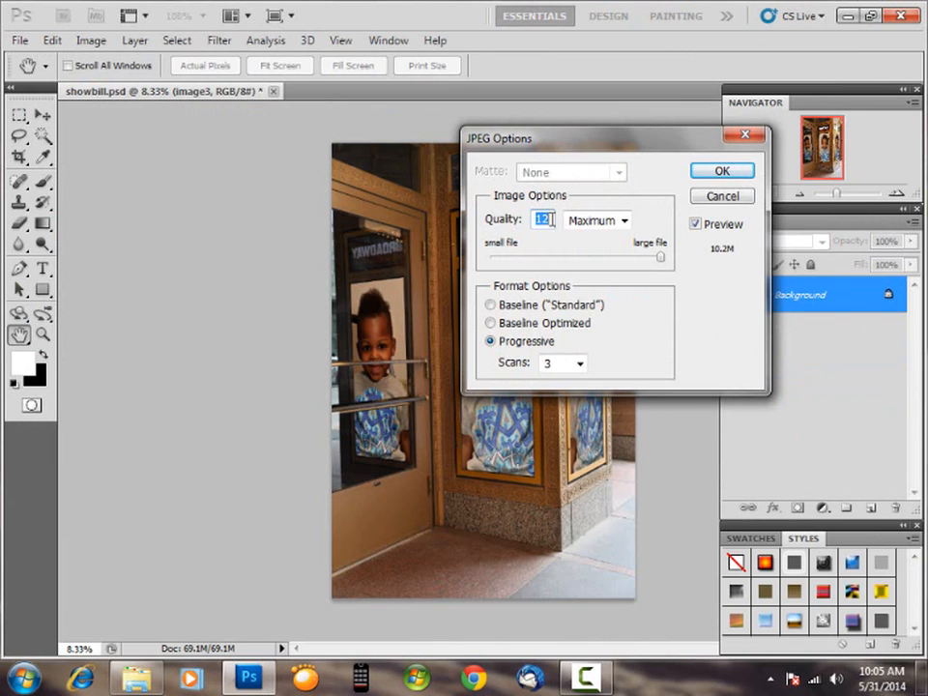
pyautogui.click(720, 172)
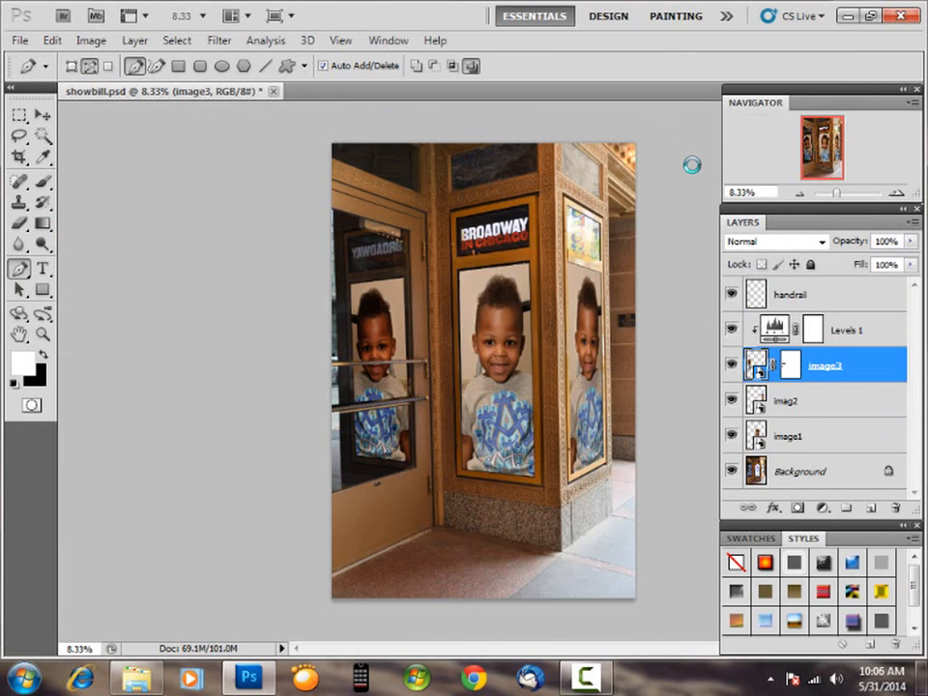
# Switch to Windows Explorer, go to the Showbill Display folder through the Desktop, and open the grandson JPG file
pyautogui.click(137, 685)
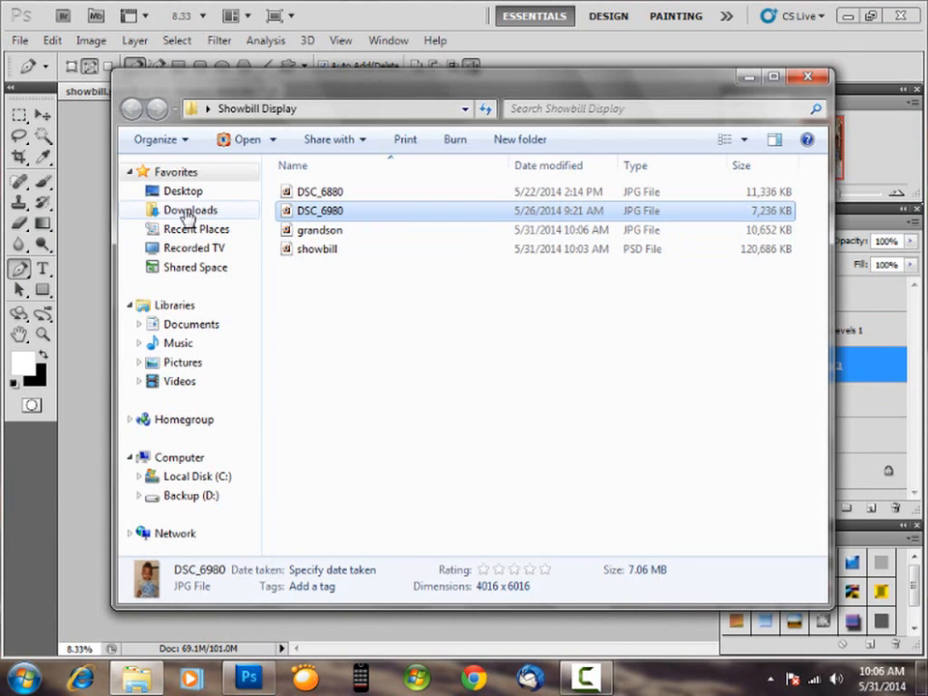
pyautogui.click(180, 197)
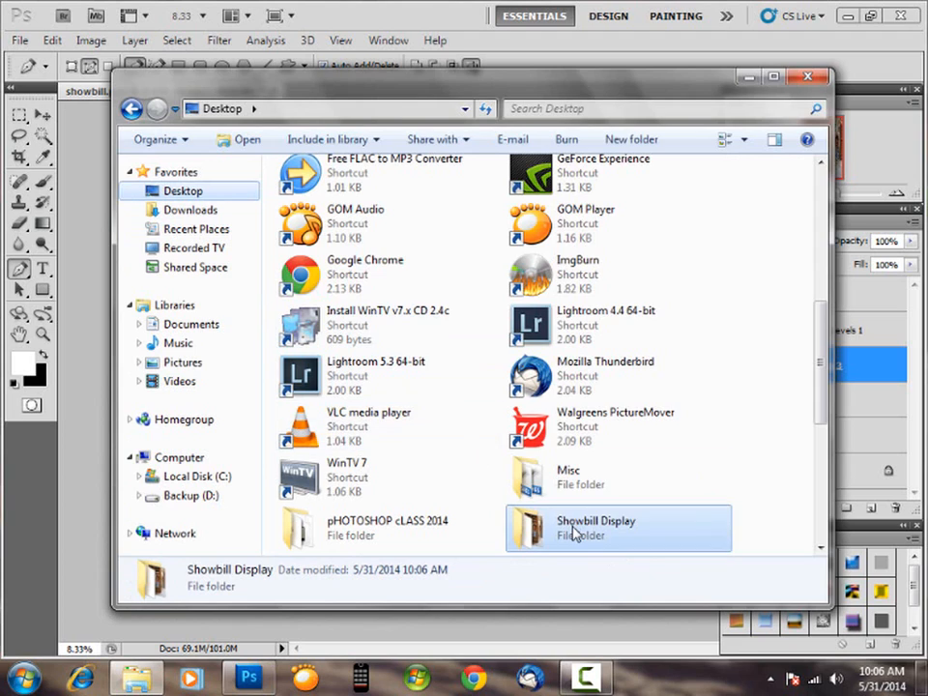
pyautogui.doubleClick(572, 533)
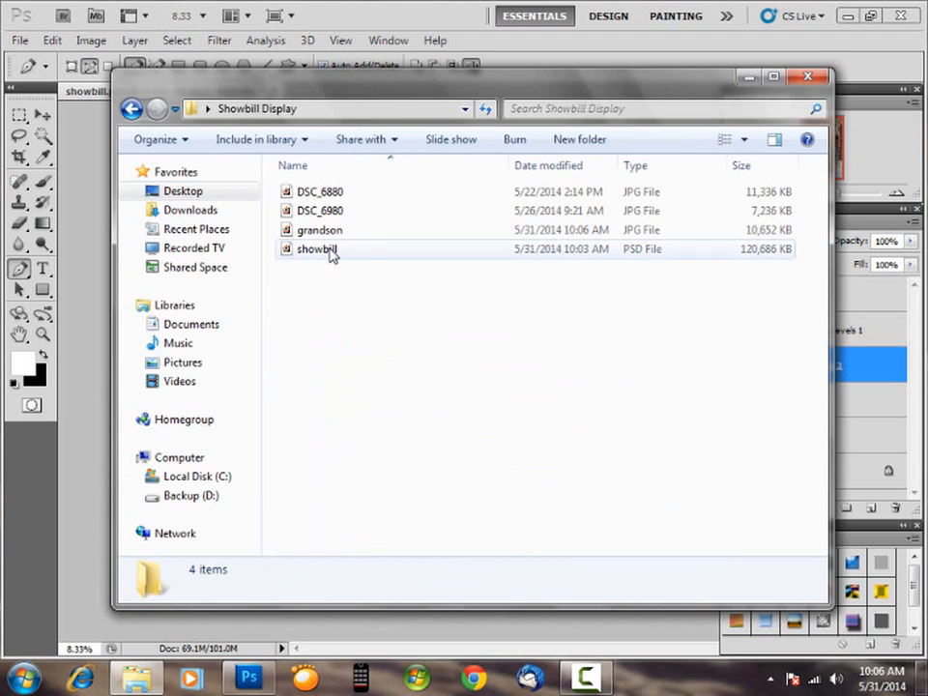
pyautogui.click(303, 237)
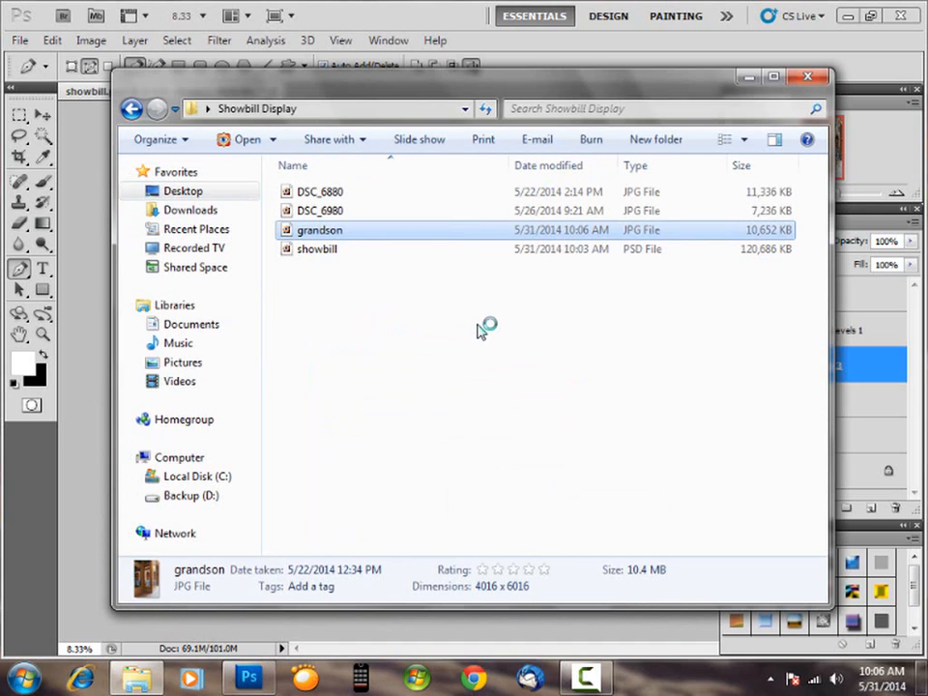